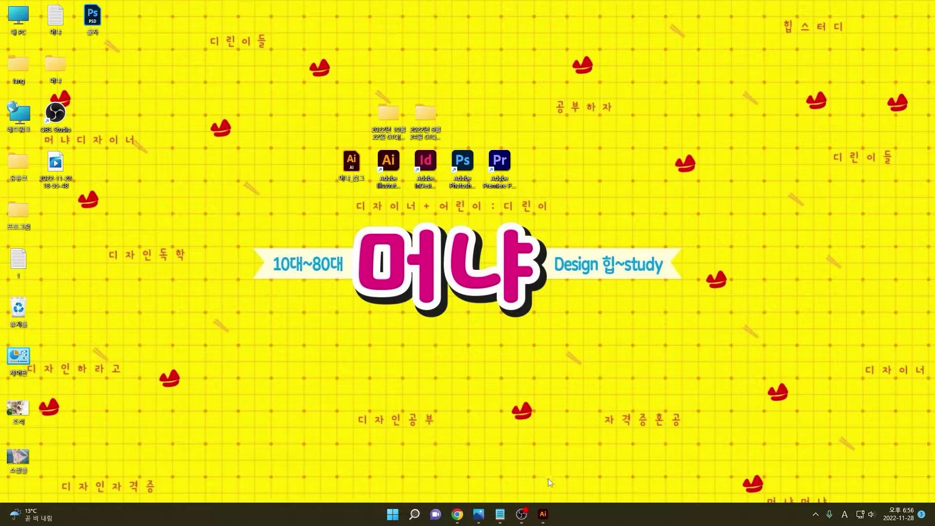
- Bring up the reference ad image in the photo viewer and the prepared ad copy in Notepad
mouse_move(479, 514)
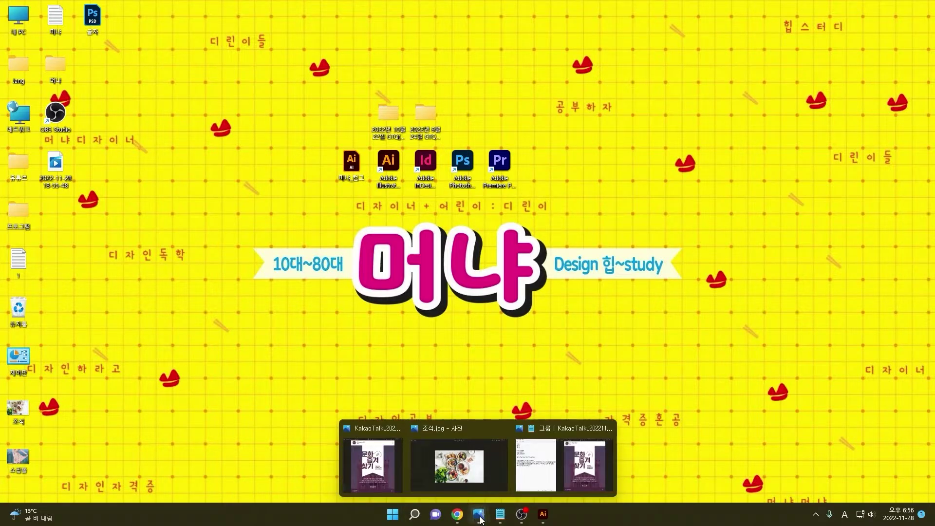
click(387, 477)
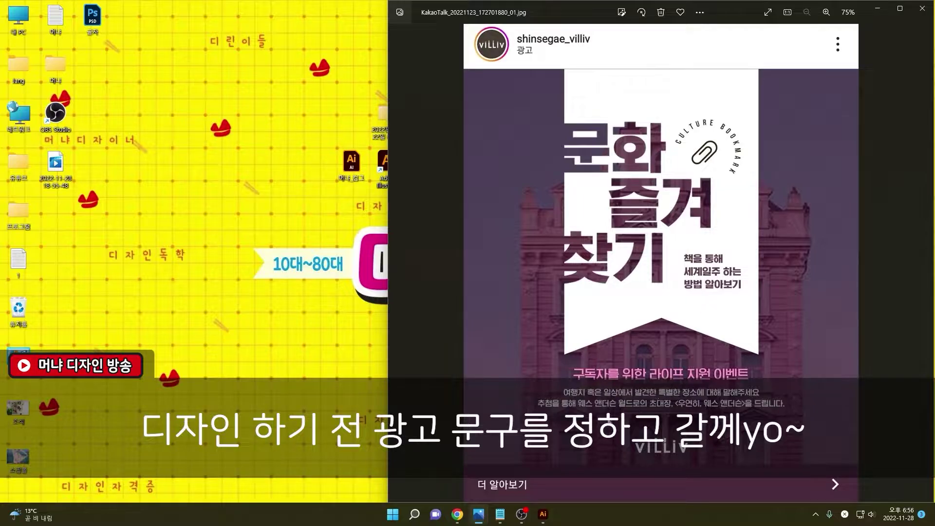
click(500, 514)
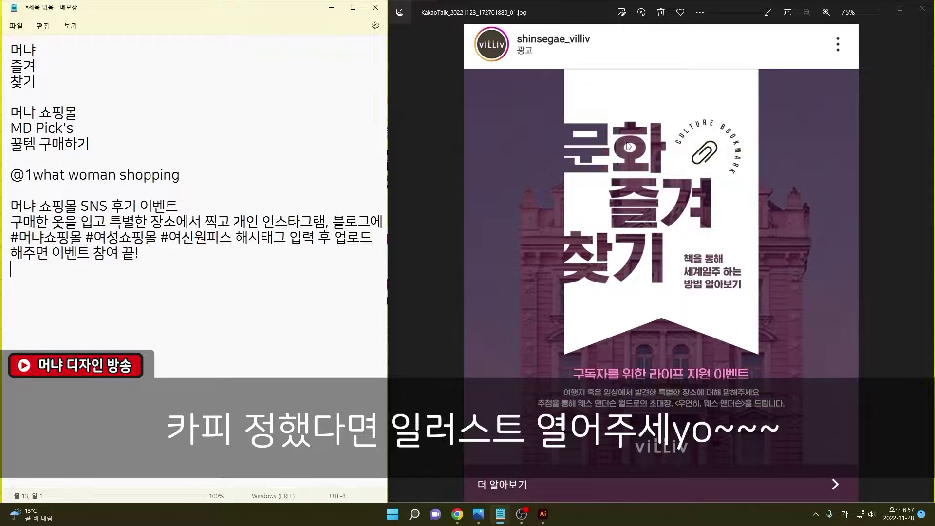
- Switch to Illustrator and create a 1080 x 1080 px RGB document named SNS리뷰이벤트
click(543, 514)
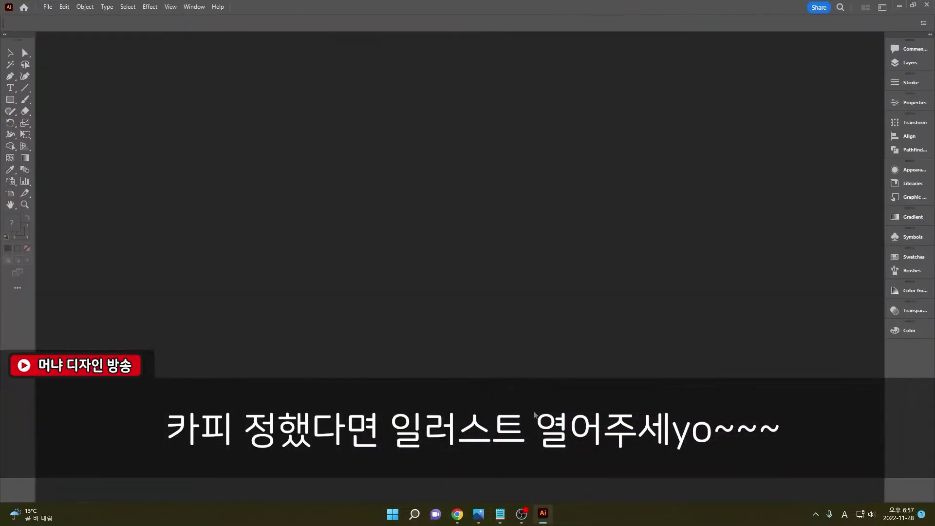
key(ctrl+n)
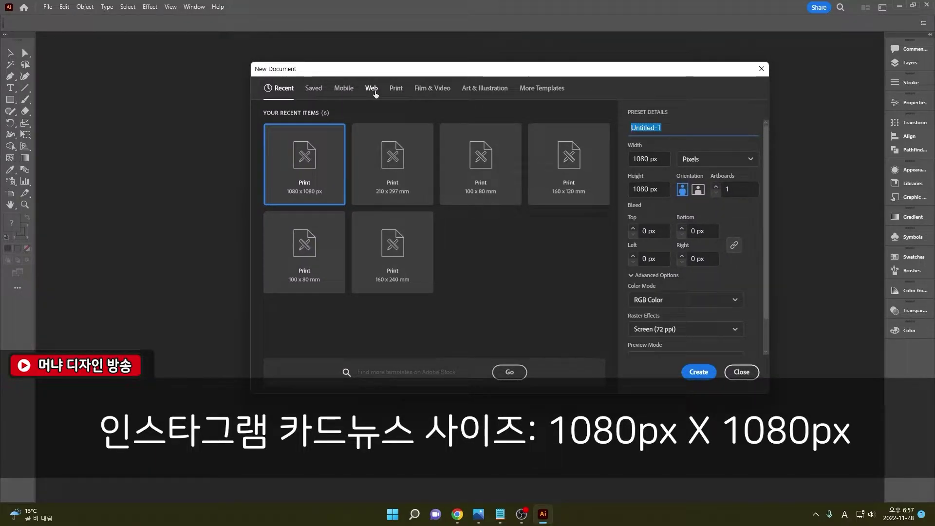
text(SNS)
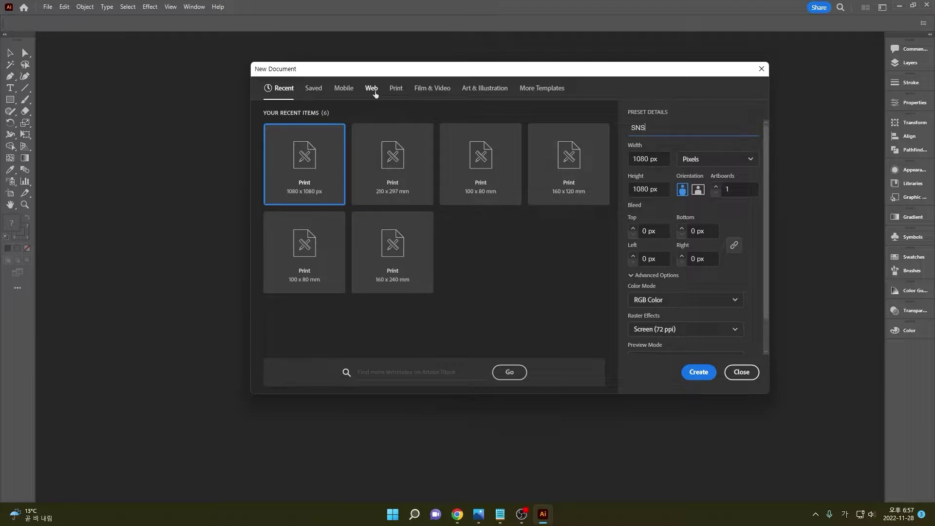
text(리뷰이벤트)
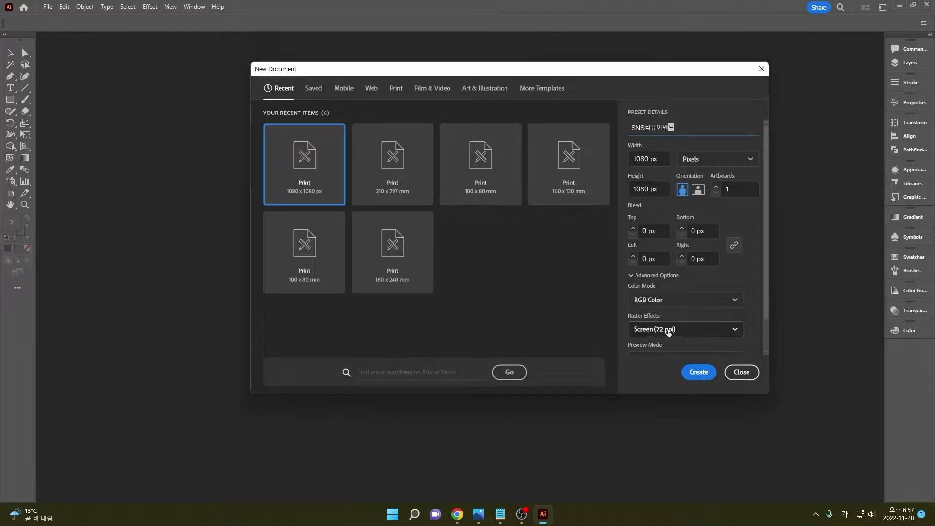
click(698, 376)
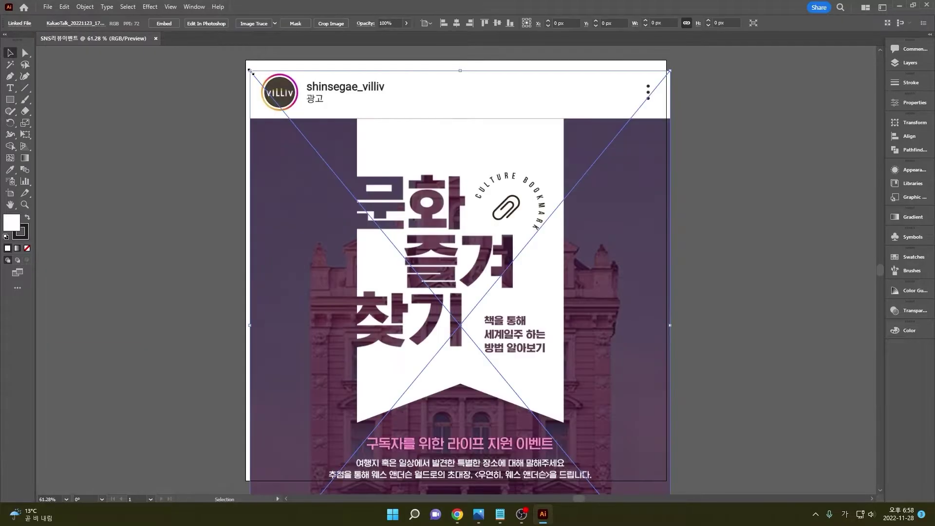
- Position the placed reference ad over the artboard, centred at about X 540 px, Y 530 px, and embed the image
drag(583, 264, 579, 206)
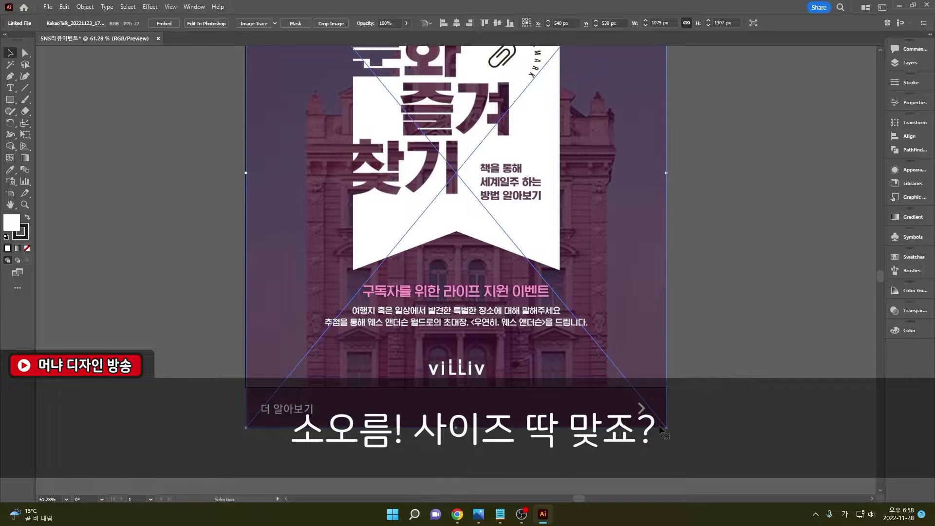
scroll(650, 432, up, 5)
scroll(650, 433, down, 2)
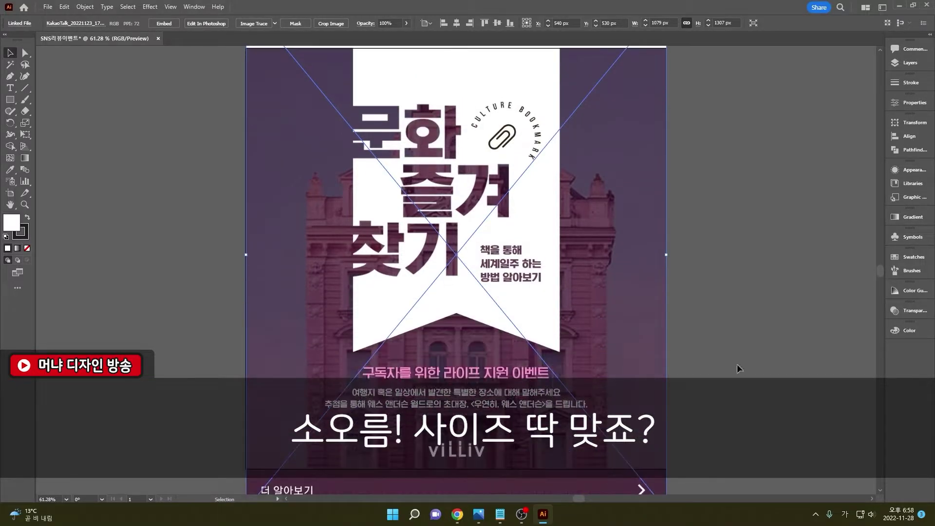
click(164, 23)
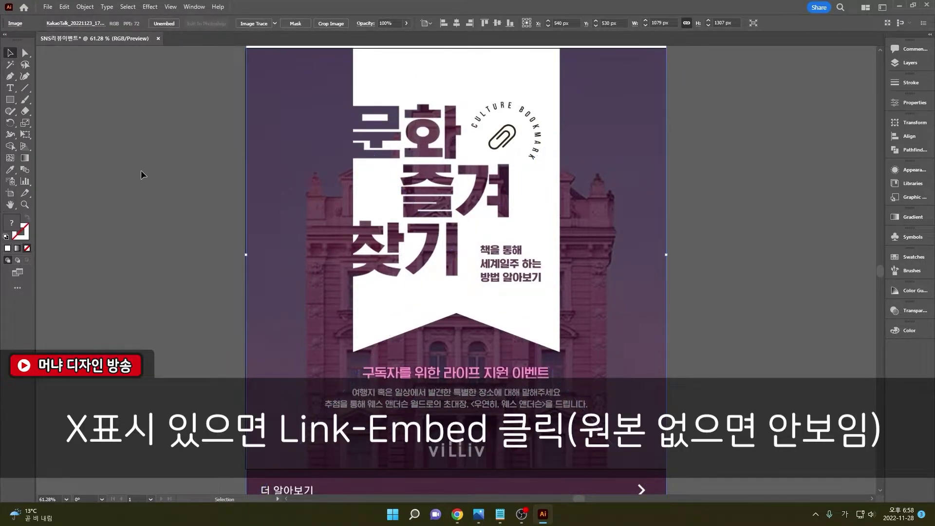
- Lock the embedded reference ad image in place
scroll(285, 105, up, 3)
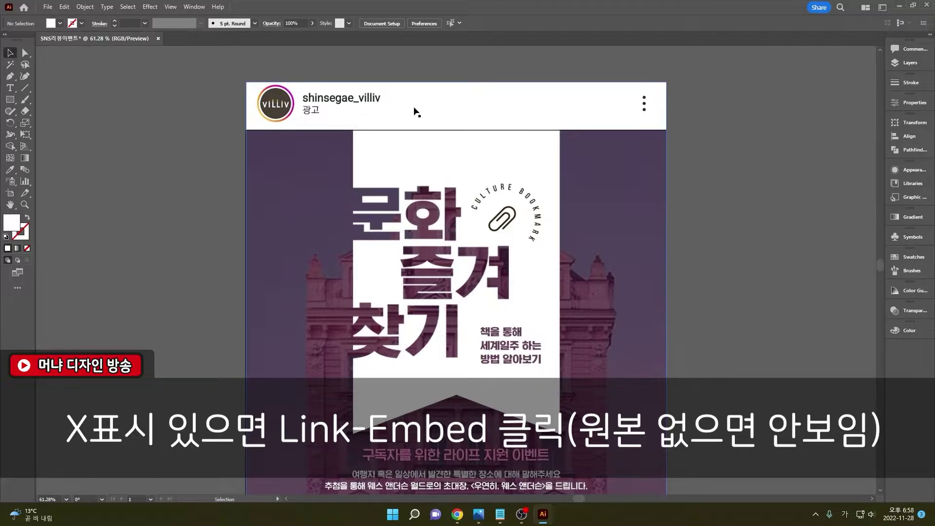
scroll(378, 128, down, 6)
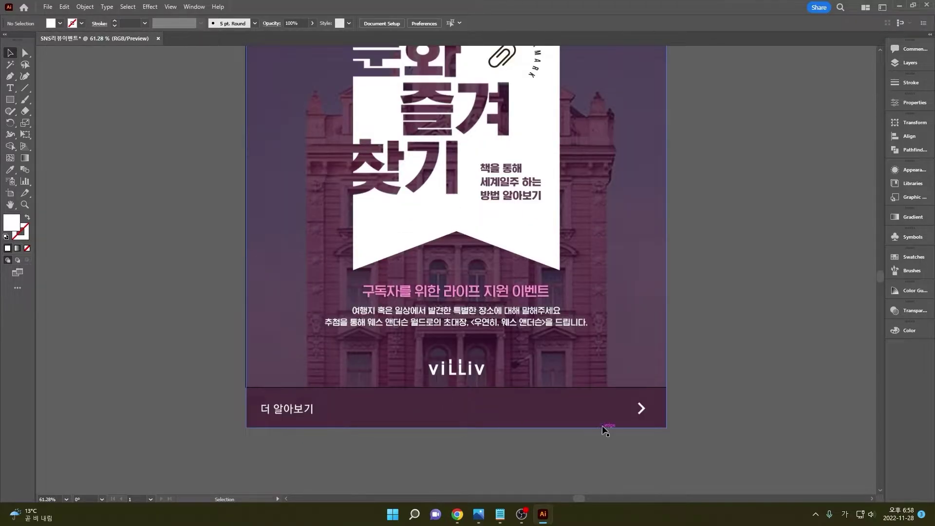
scroll(569, 359, up, 6)
click(471, 318)
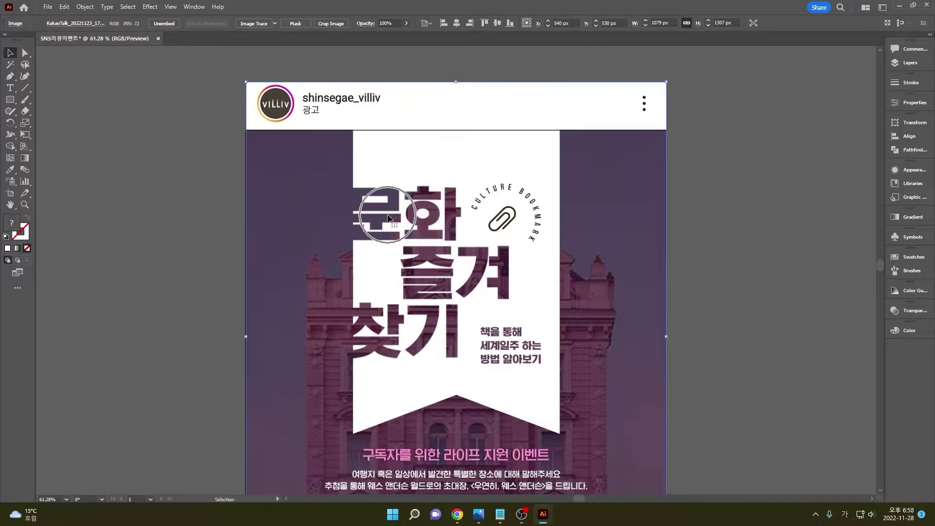
click(84, 7)
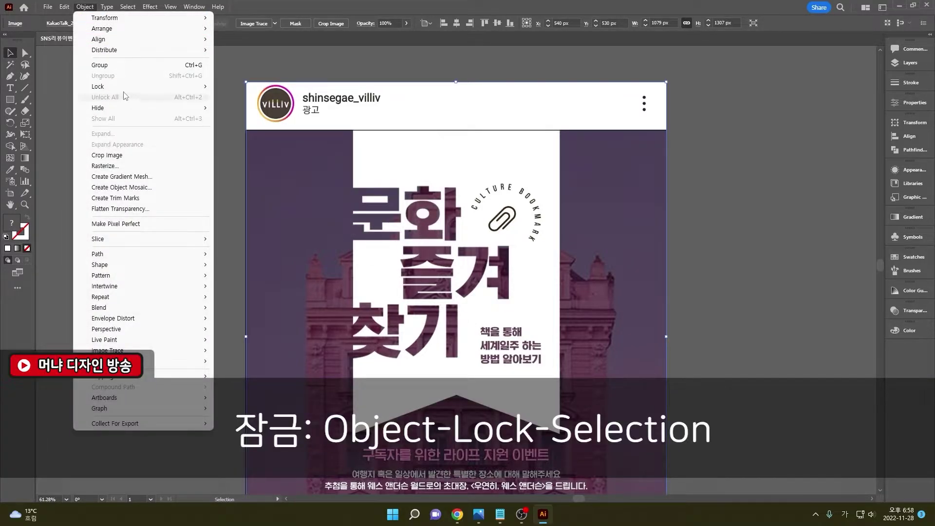
mouse_move(124, 88)
click(223, 88)
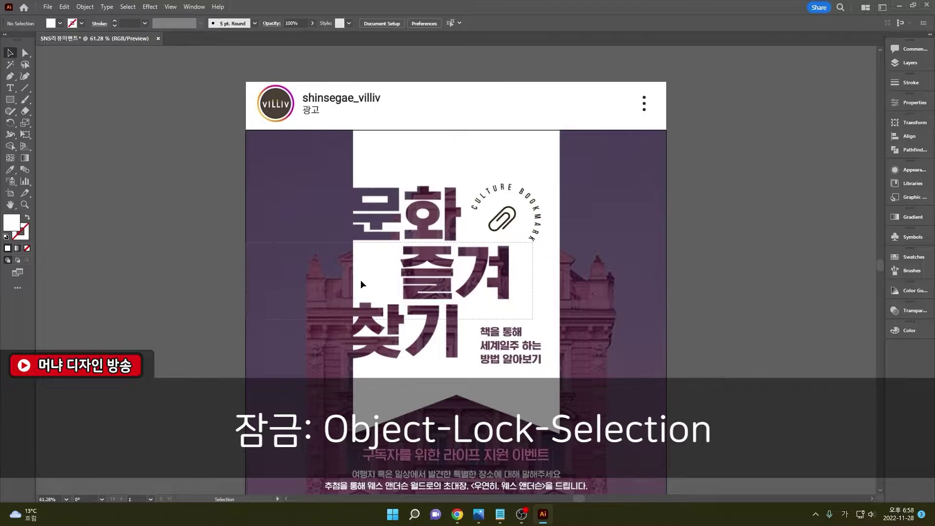
- Create a 1080 x 1080 px rectangle over the reference ad
scroll(636, 264, down, 3)
scroll(635, 264, down, 1)
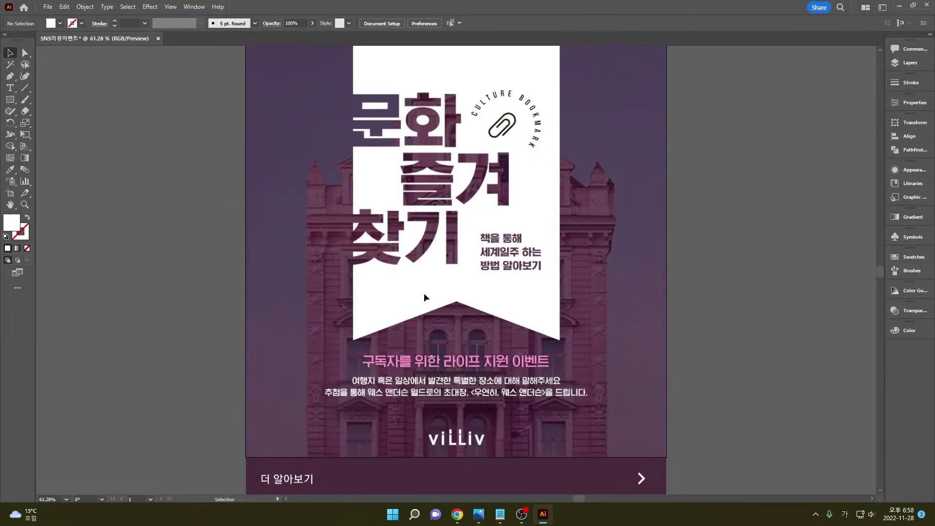
scroll(453, 373, up, 2)
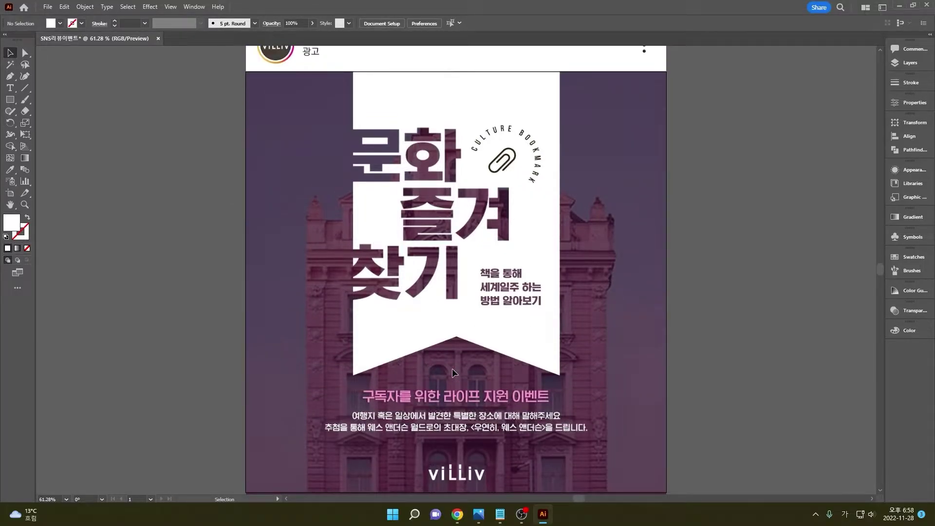
click(16, 100)
click(263, 135)
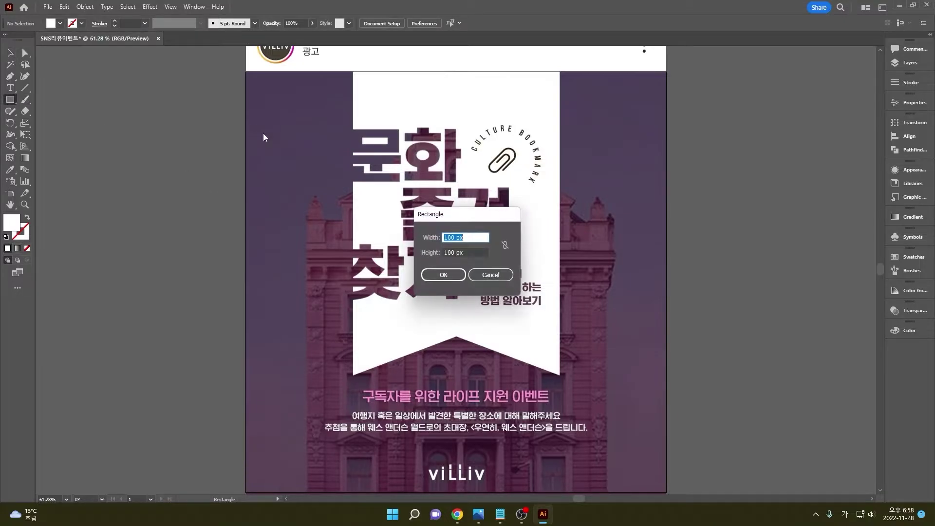
text(1080)
key(Tab)
text(1)
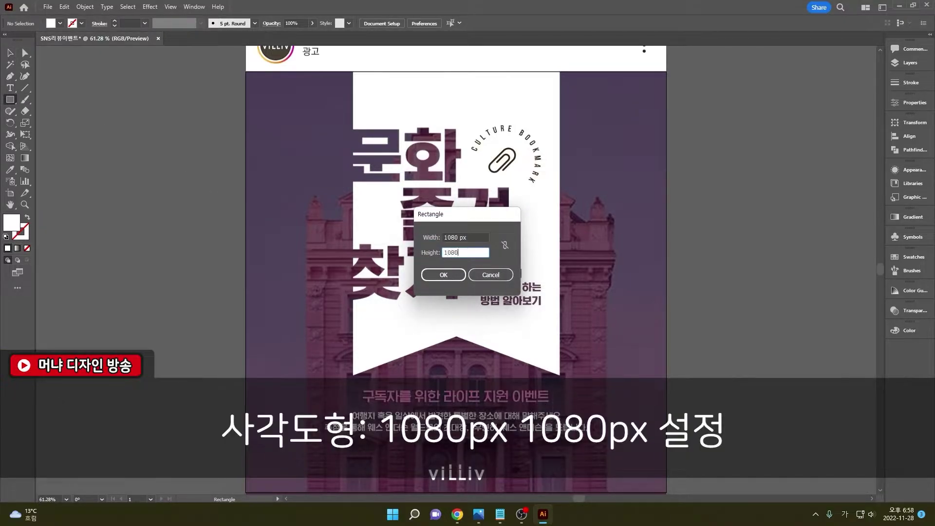
key(Return)
key(v)
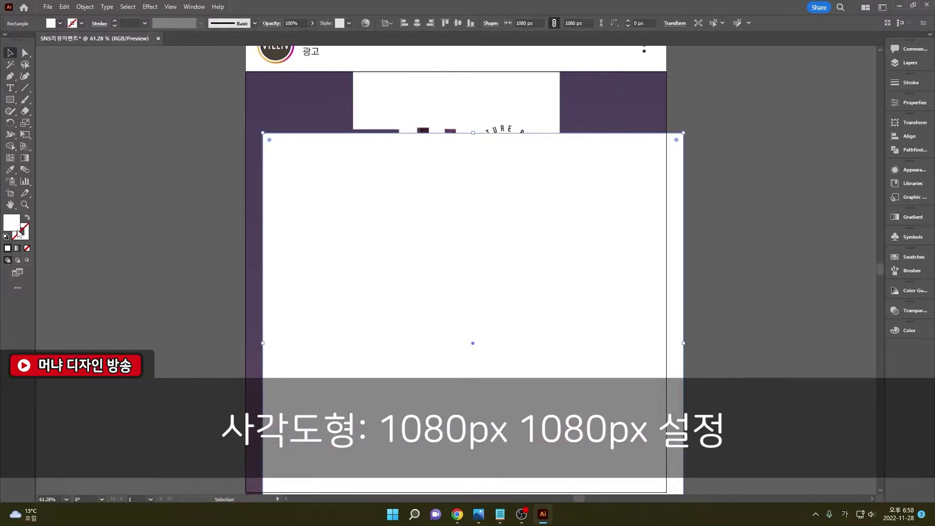
- Swap the square's fill and stroke so it is only outlined in white, and centre it on the artboard both ways
click(27, 214)
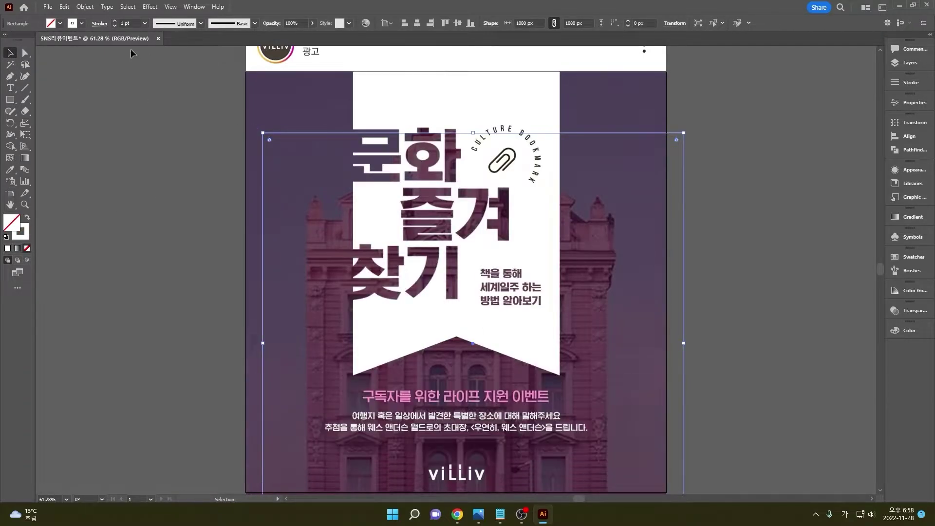
click(417, 23)
click(457, 23)
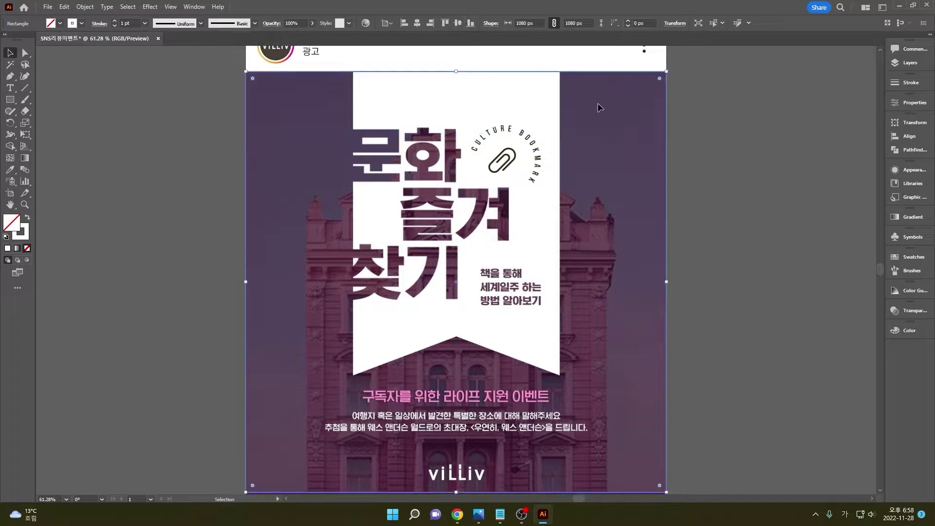
- Set the square outline's stroke weight to 6 pt and deselect it
click(762, 218)
click(247, 122)
text(6)
key(Return)
click(119, 260)
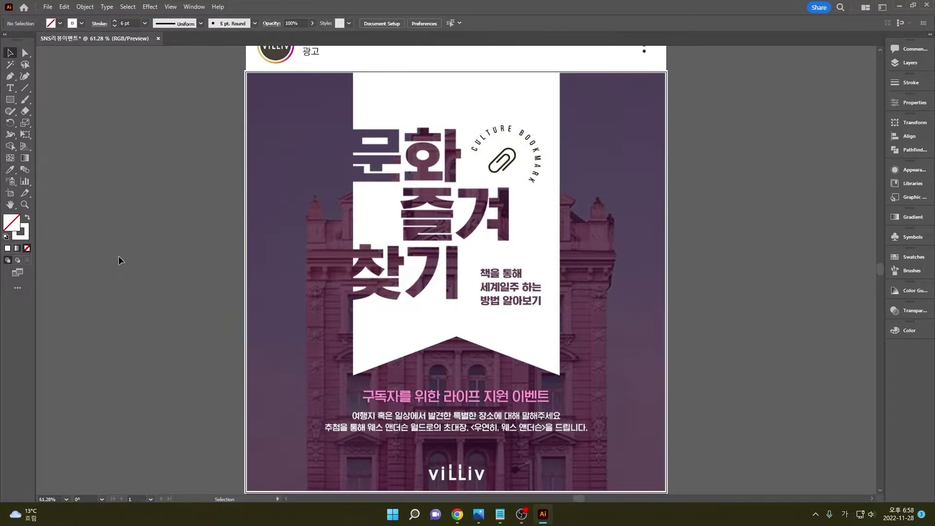
- Trace the reference's white ribbon with a rectangle about 534 x 784 px and give it a magenta stroke
click(9, 99)
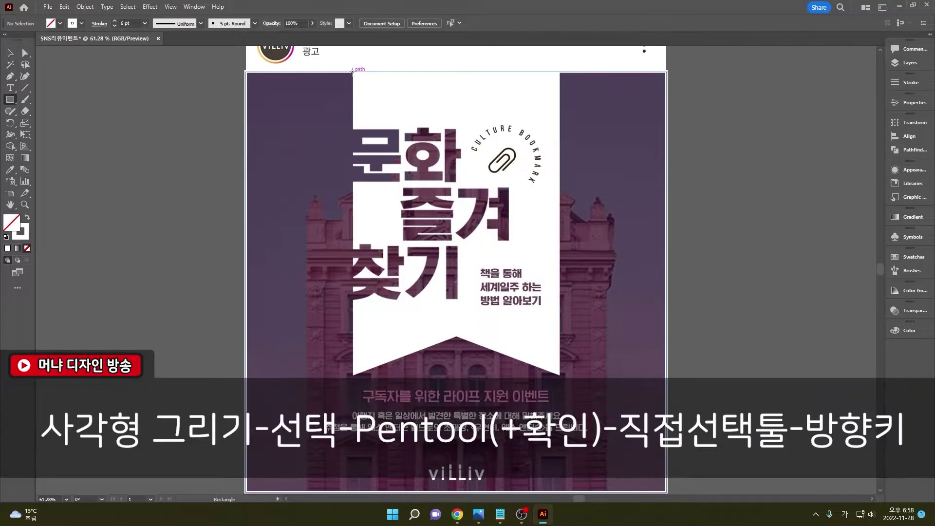
drag(353, 72, 561, 376)
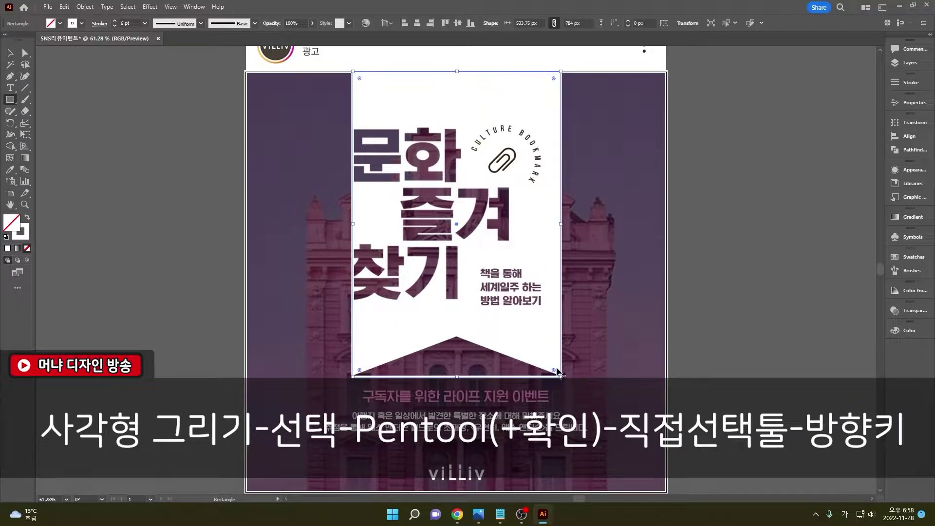
click(60, 23)
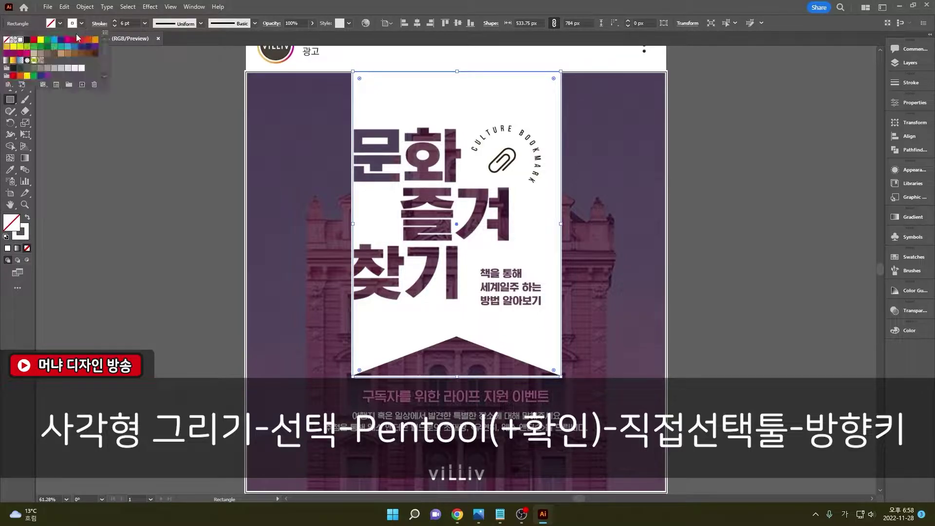
click(69, 41)
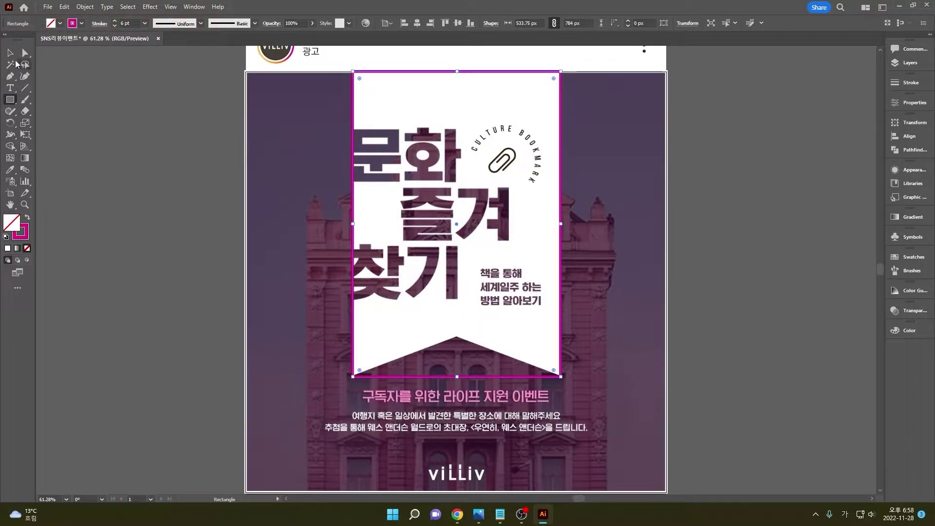
- Add an anchor point midway along the magenta rectangle's bottom edge and raise it to the ribbon notch's peak, about Y 680 px
click(10, 77)
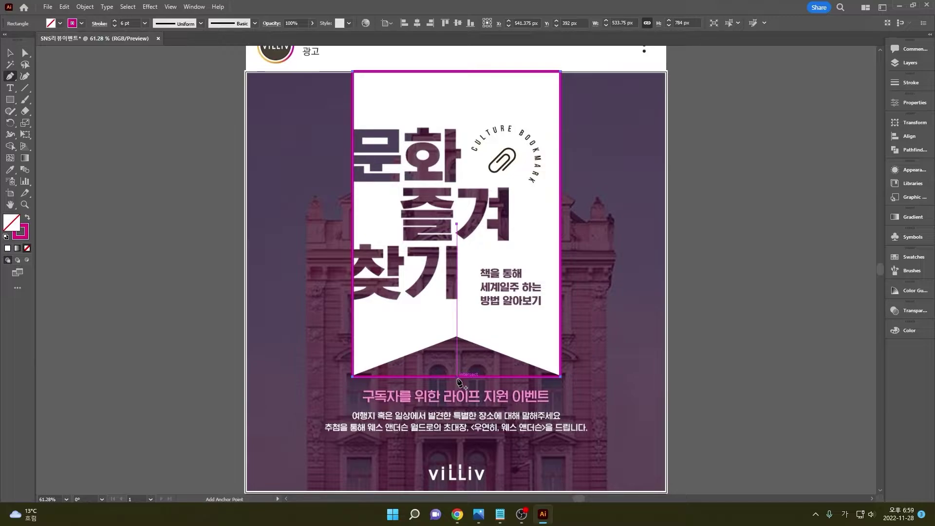
click(456, 377)
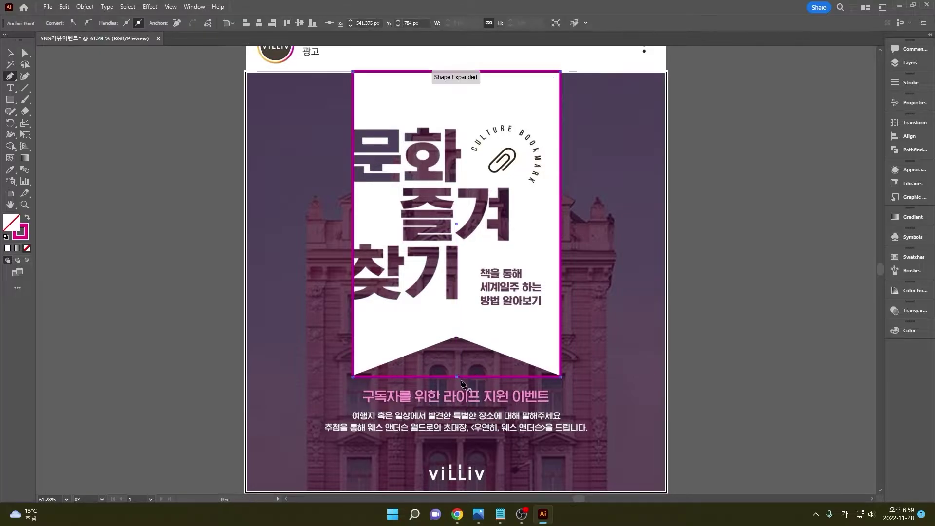
click(25, 52)
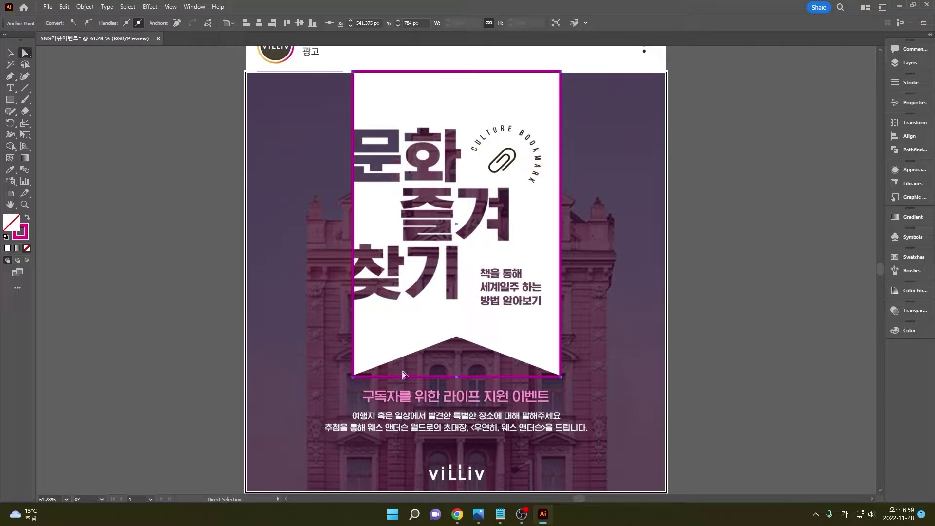
click(456, 378)
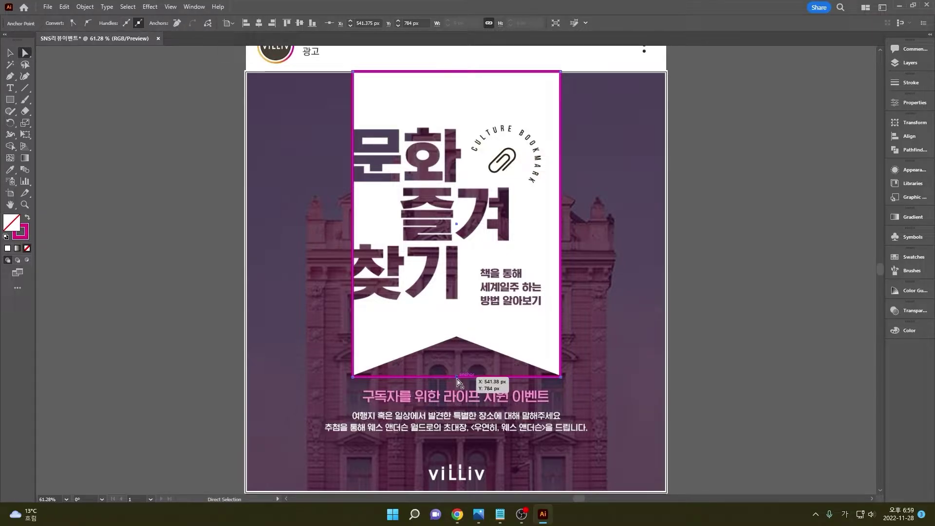
key(shift+Up)
key(shift+Up)
key(shift+Up)
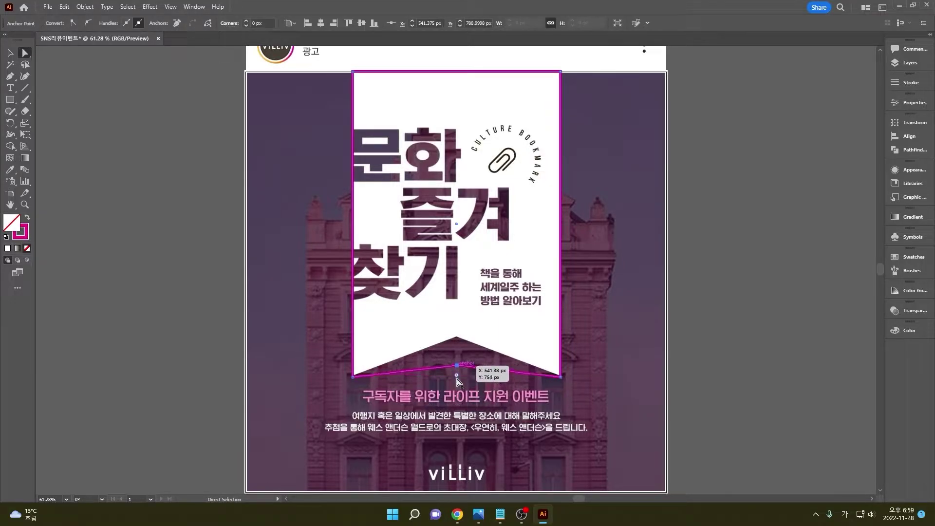
key(shift+Up)
key(shift+Up)
key(shift+Up)
key(shift+Up)
key(shift+Up)
key(shift+Up)
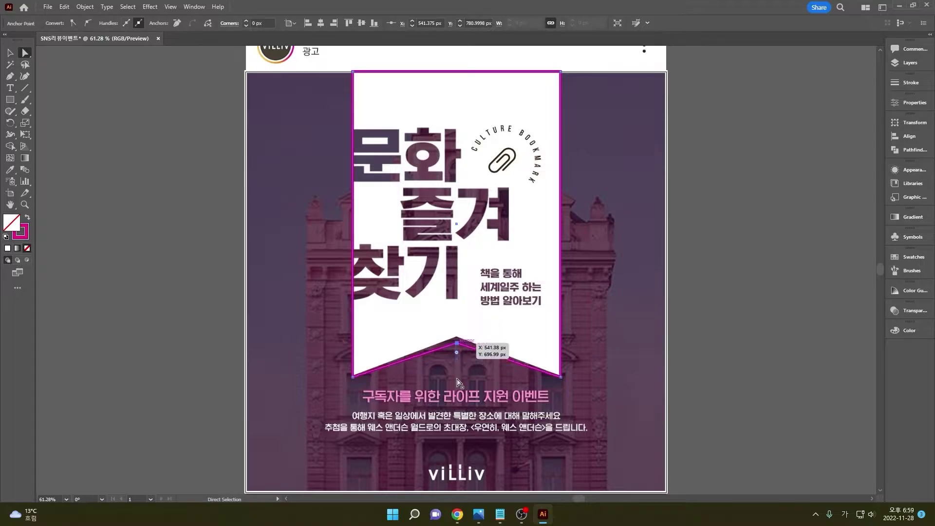
key(shift+Up)
key(shift+Up)
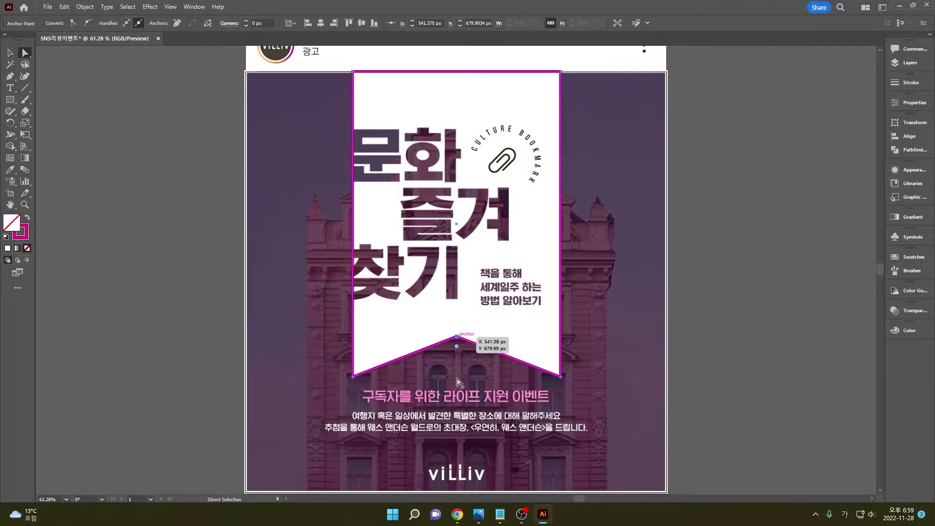
- Add the three-line headline 머냐 / 즐겨 / 찾기, copied from the Notepad draft, as point text beside the artboard
click(10, 52)
click(146, 205)
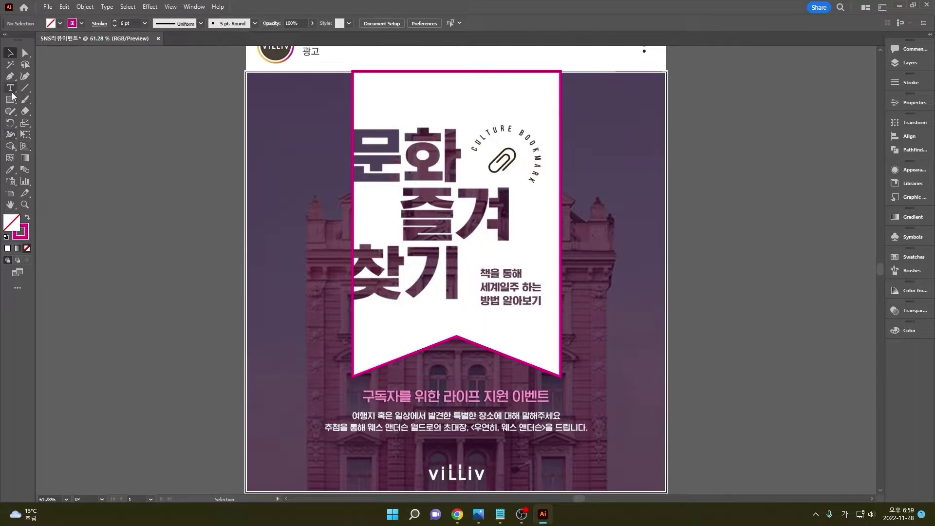
key(t)
click(176, 197)
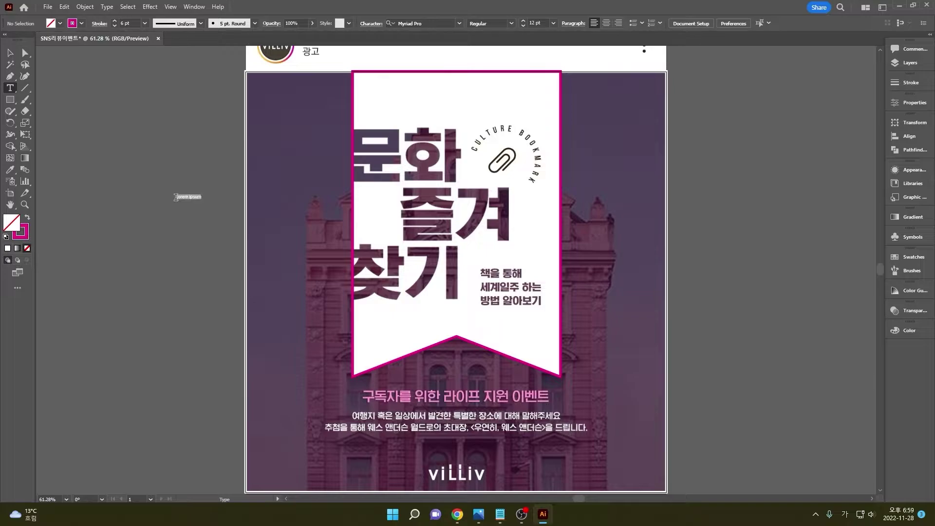
click(500, 514)
drag(47, 87, 11, 46)
key(ctrl+c)
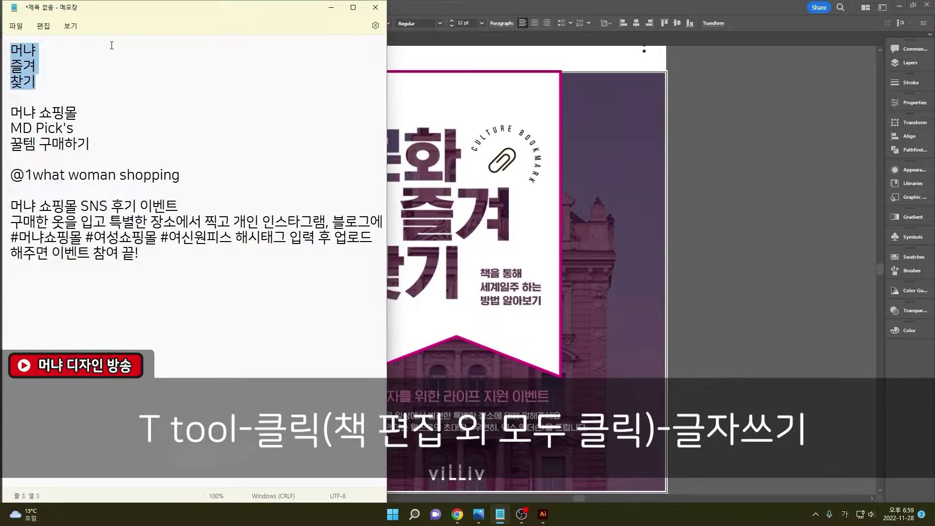
click(552, 5)
key(ctrl+v)
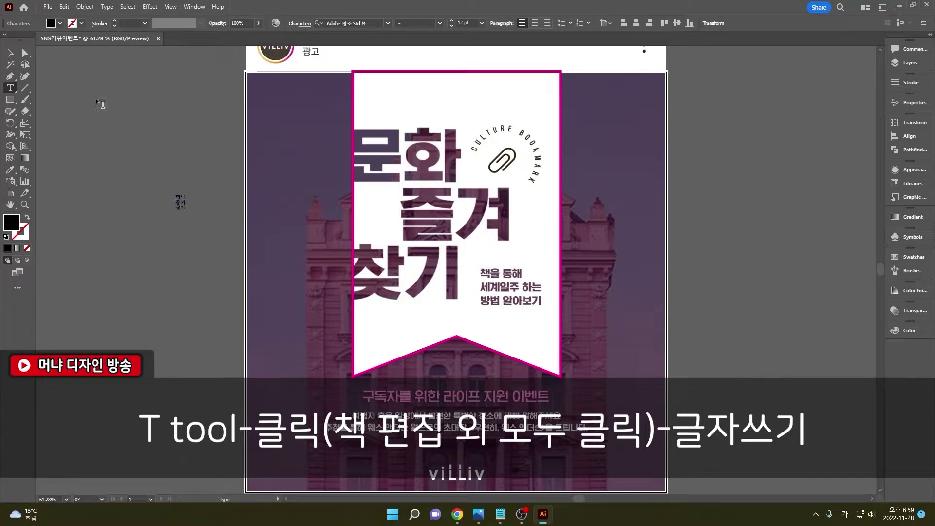
- Enlarge the headline to about 80 pt and move it onto the start of the reference title on the ribbon
click(13, 52)
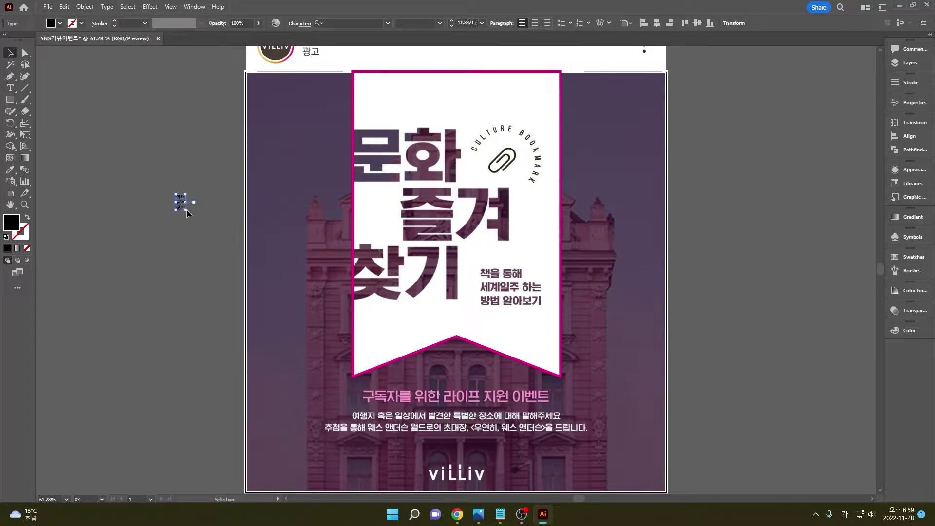
drag(186, 210, 233, 300)
drag(214, 239, 394, 173)
- Set the headline's font to 타이포_쌍문동 B
click(388, 23)
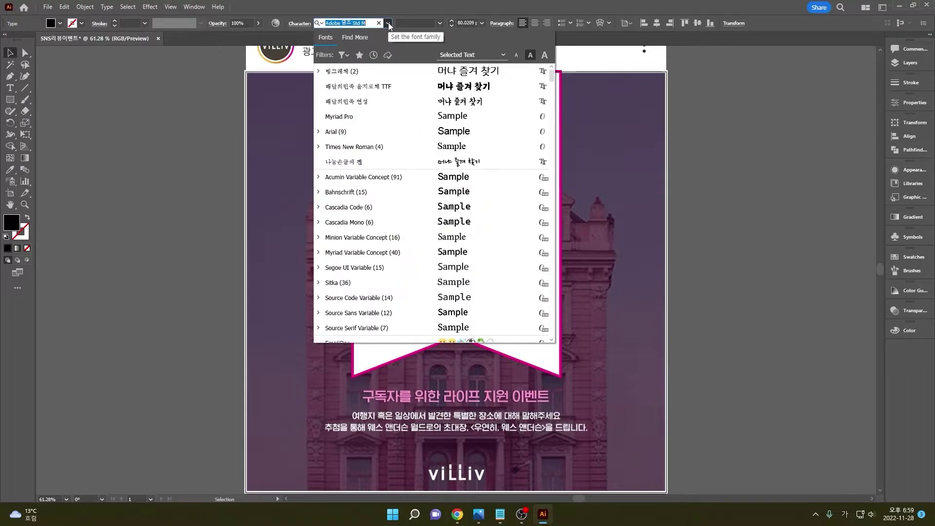
scroll(399, 273, down, 15)
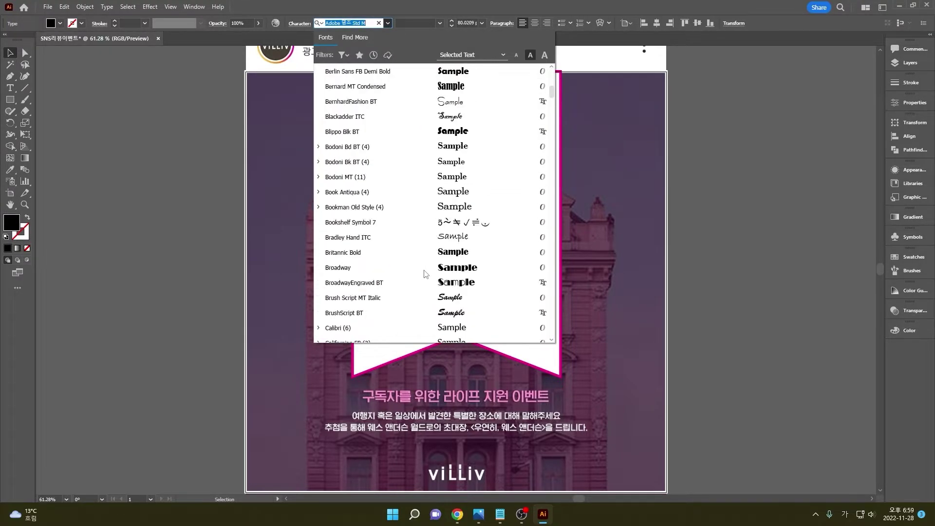
scroll(427, 279, down, 10)
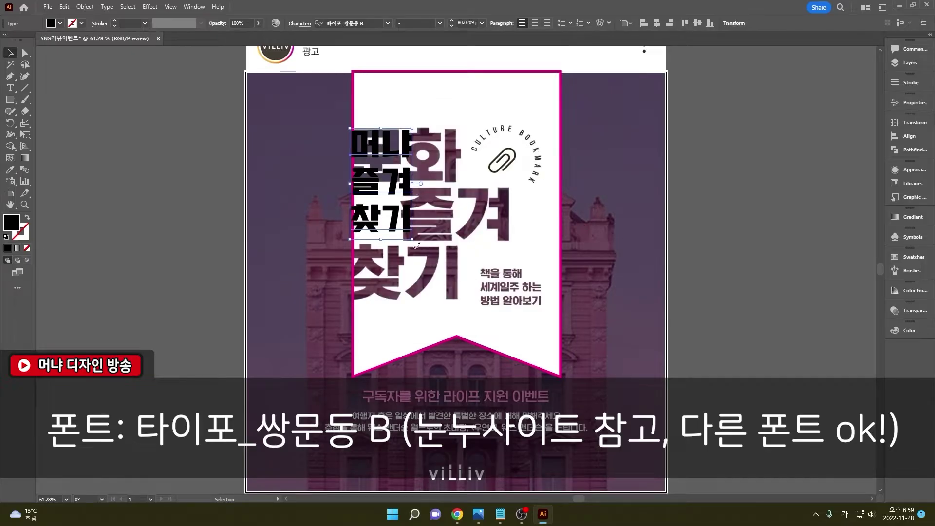
- Scale the headline up to about 157 pt and position its first line over the reference title's first line
drag(418, 245, 516, 332)
drag(417, 161, 414, 161)
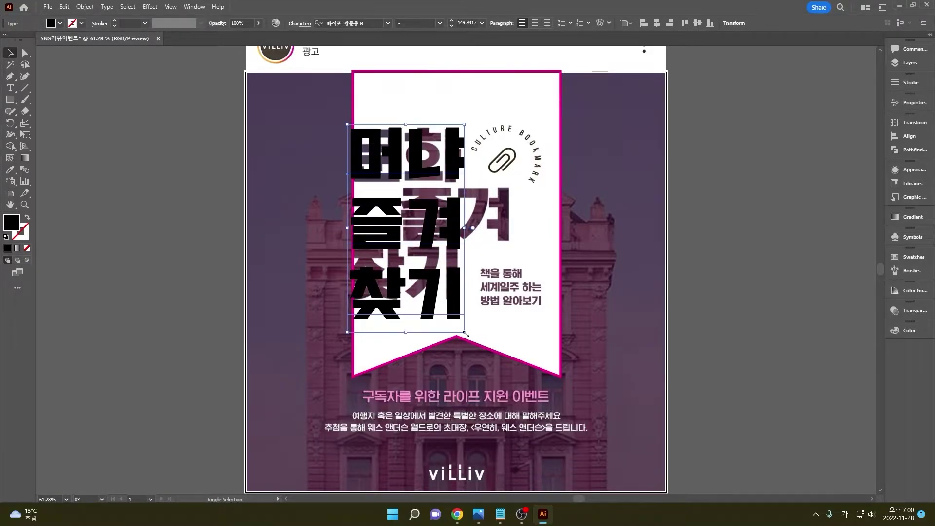
drag(466, 334, 469, 341)
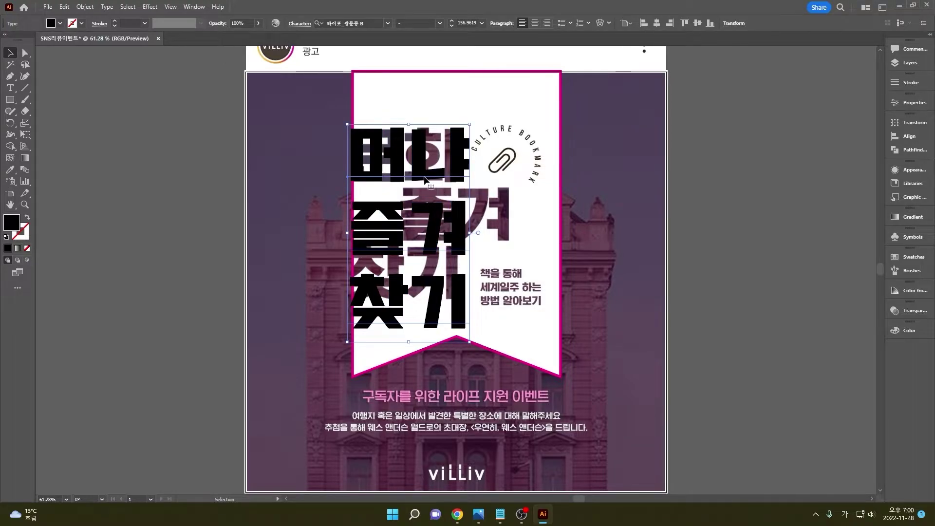
drag(424, 179, 421, 181)
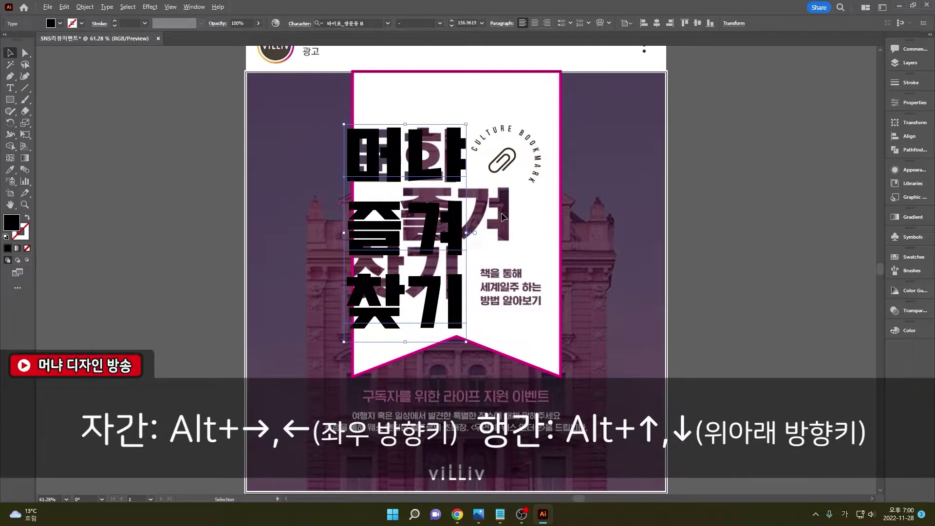
- Tighten the headline's letter spacing to match the width of the reference lettering
key(alt+Left)
key(alt+Left)
key(alt+Left)
key(alt+Left)
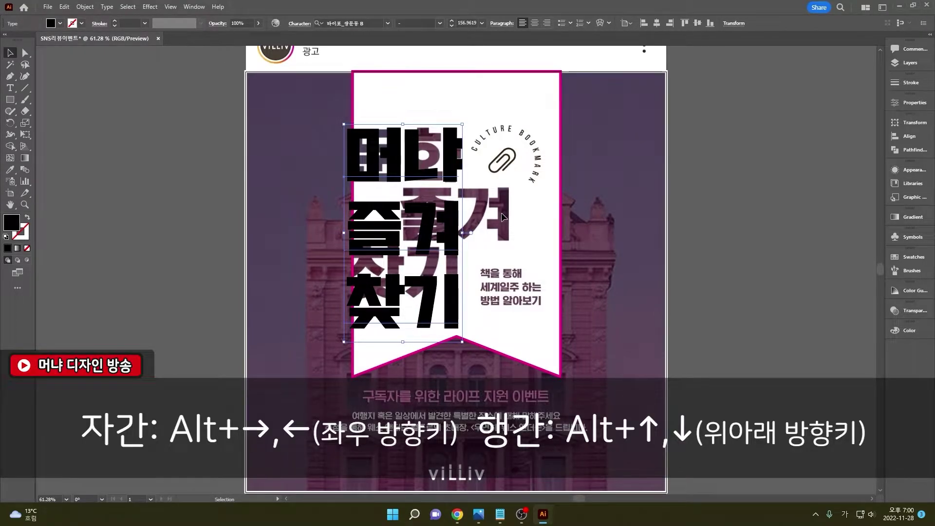
- Reduce the headline's line spacing until its three lines sit at the heights of the reference title's lines
key(alt+Up)
key(alt+Up)
key(alt+Up)
key(alt+Up)
key(alt+Up)
key(alt+Up)
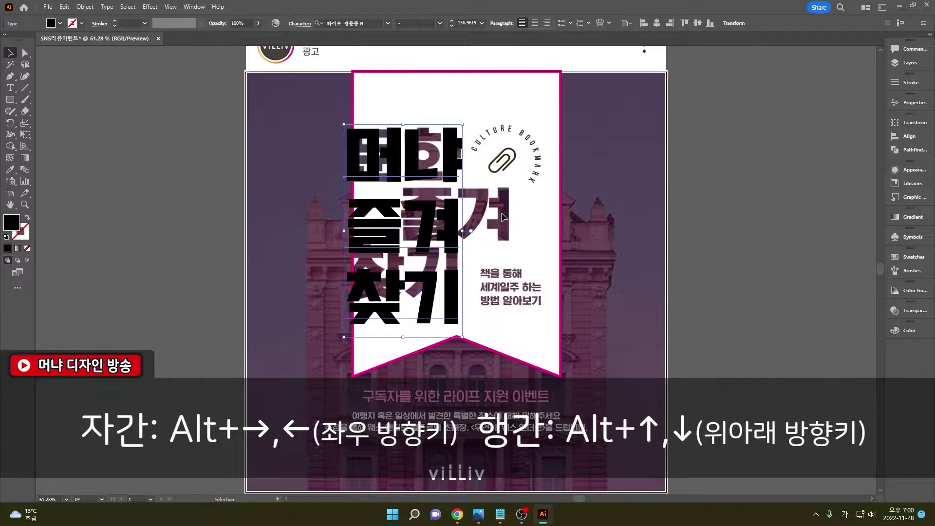
key(alt+Up)
key(alt+Up)
key(alt+Up)
key(alt+Up)
key(alt+Up)
key(alt+Up)
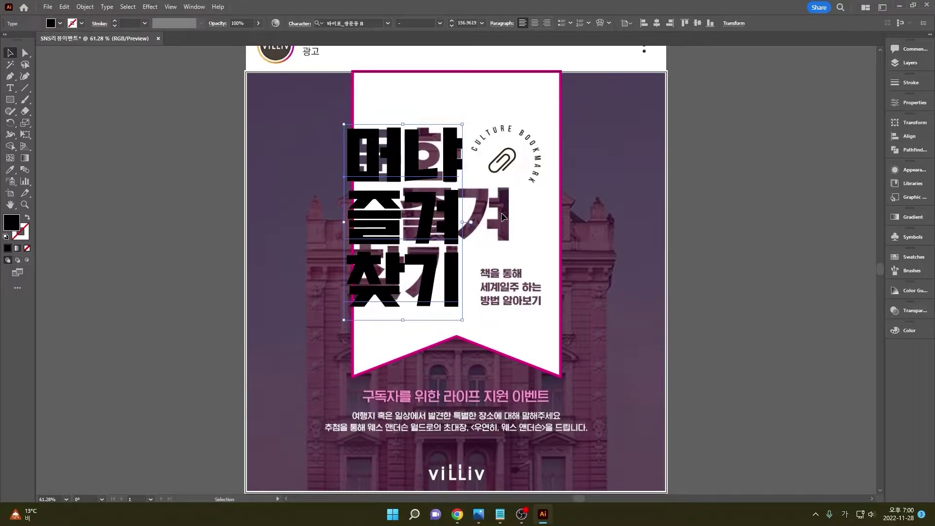
key(alt+Up)
key(alt+Up)
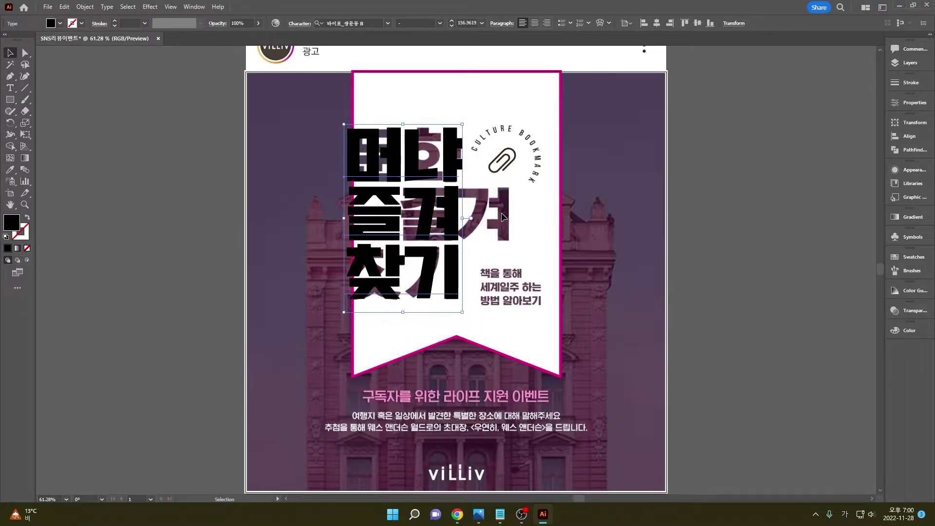
key(alt+Up)
- Indent the headline's second line, 즐겨, by kerning before its first letter until it covers the reference's second line
double_click(360, 215)
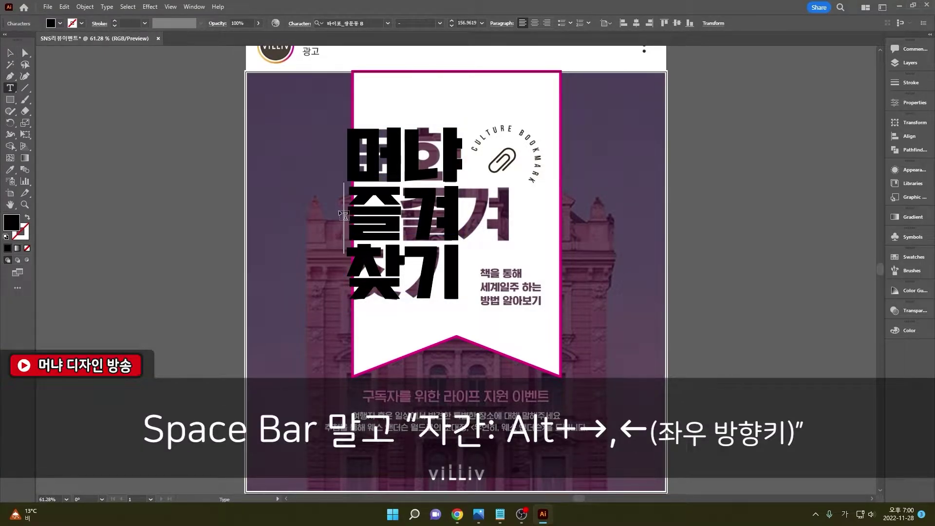
key(alt+Right)
key(alt+Right)
key(alt+Right)
key(alt+Right)
key(alt+Right)
key(alt+Left)
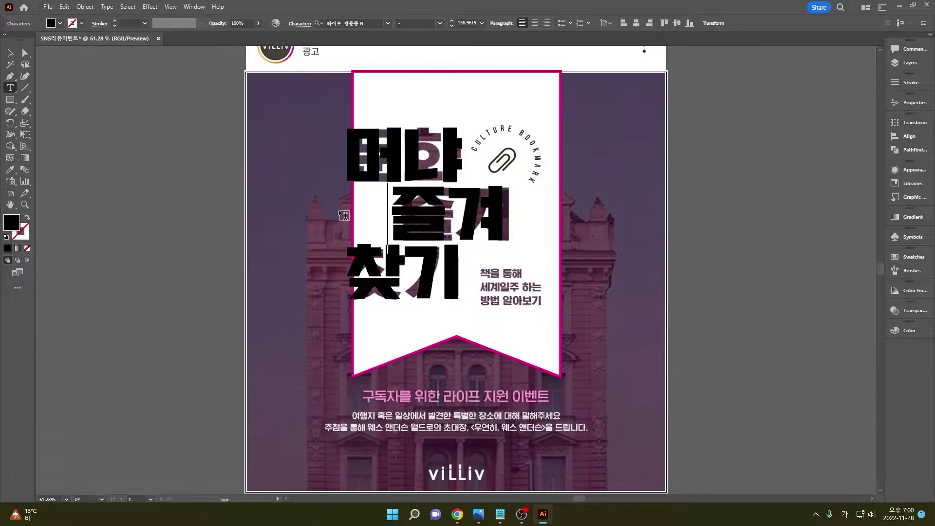
key(alt+Left)
key(alt+Left)
key(alt+Left)
key(alt+Left)
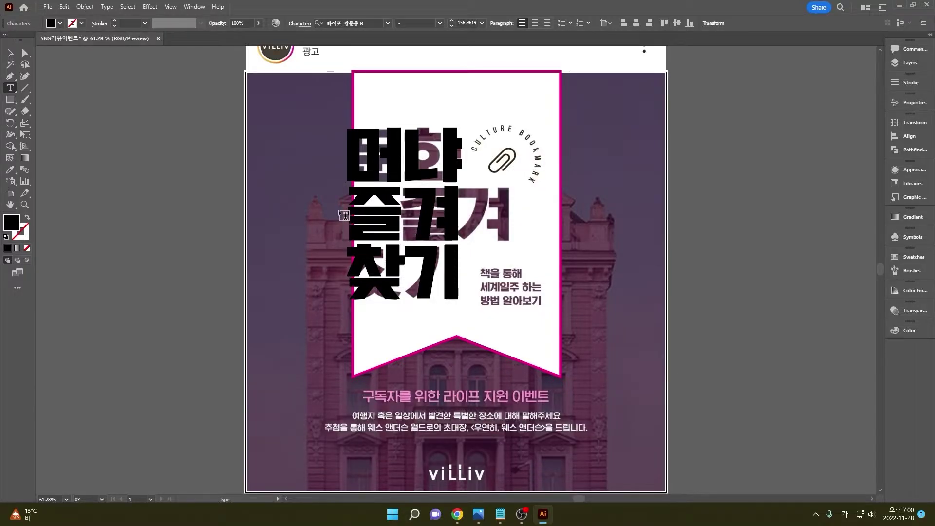
key(alt+Right)
key(alt+Right)
key(alt+Right)
key(alt+Right)
key(alt+Right)
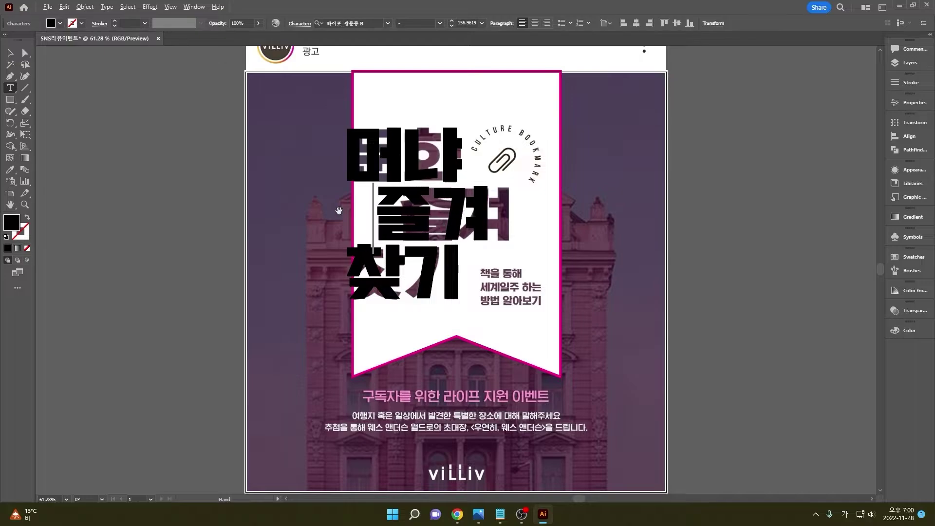
key(alt+Right)
key(alt+Left)
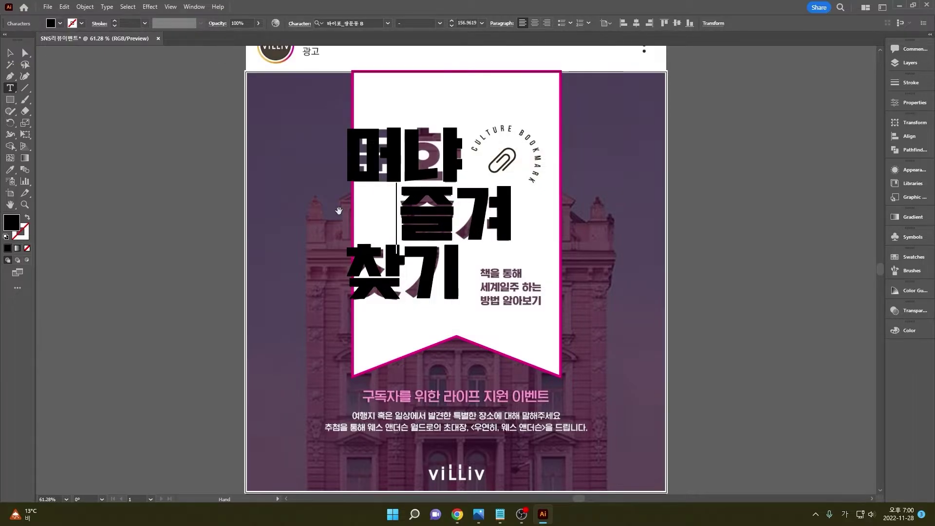
key(alt+Right)
key(alt+Right)
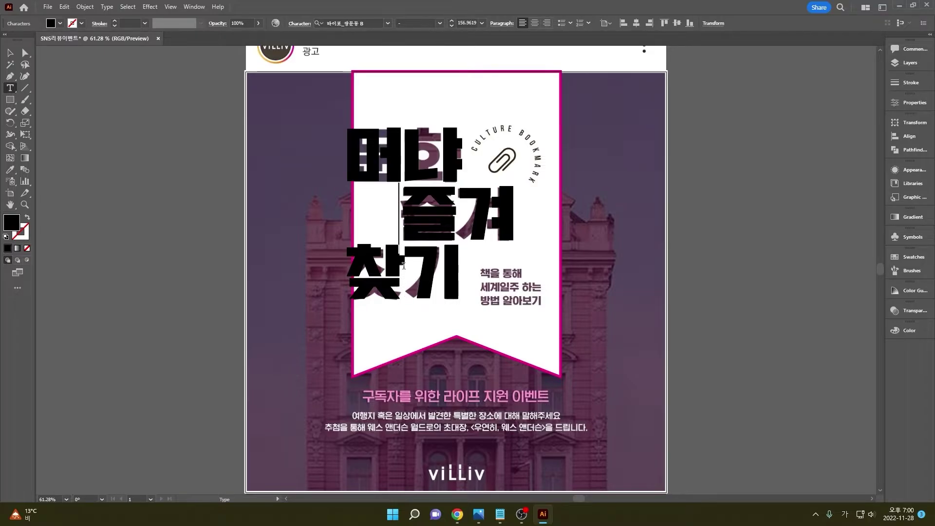
- Nudge the whole headline slightly to line up with the reference title, and deselect it
click(9, 53)
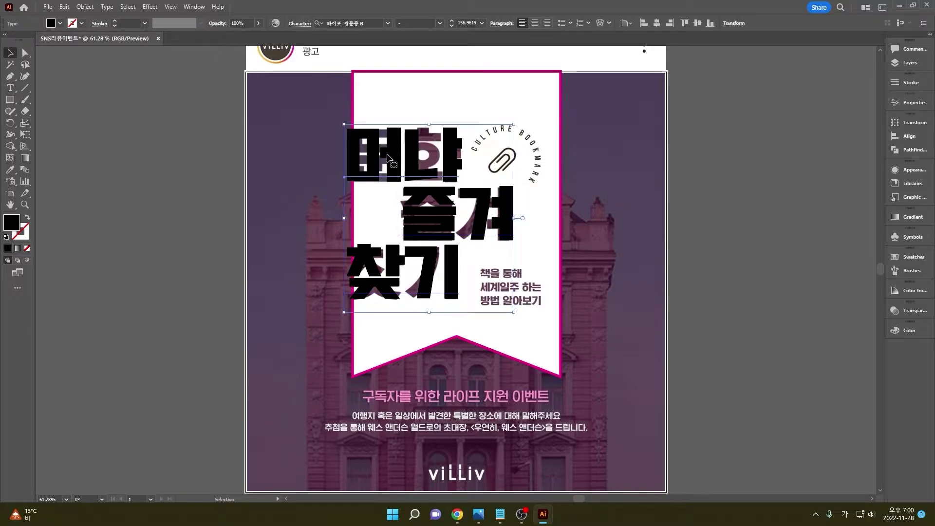
mouse_move(387, 146)
mouse_down()
mouse_move(387, 302)
mouse_move(402, 129)
mouse_move(376, 155)
mouse_up()
mouse_move(373, 255)
mouse_down()
mouse_move(405, 255)
mouse_move(370, 258)
mouse_up()
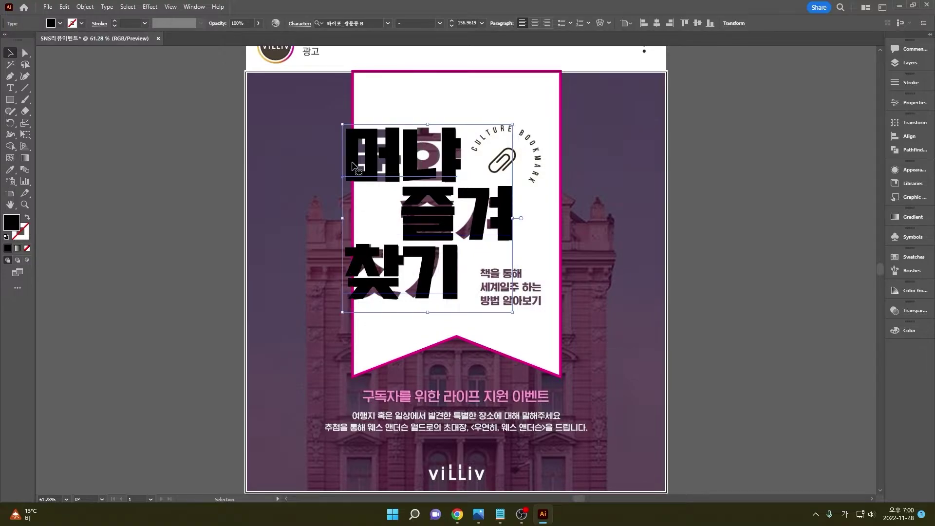
click(760, 270)
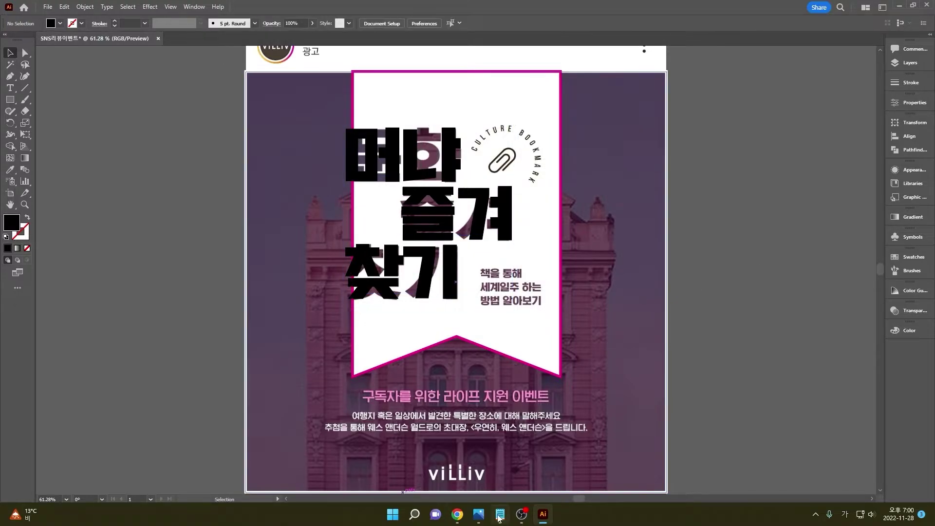
- Copy the lines 머냐 쇼핑몰 / MD Pick's / 꿀템 구매하기 from Notepad and paste them as new point text beside the artboard
click(458, 463)
drag(7, 114, 34, 158)
key(ctrl+c)
click(713, 287)
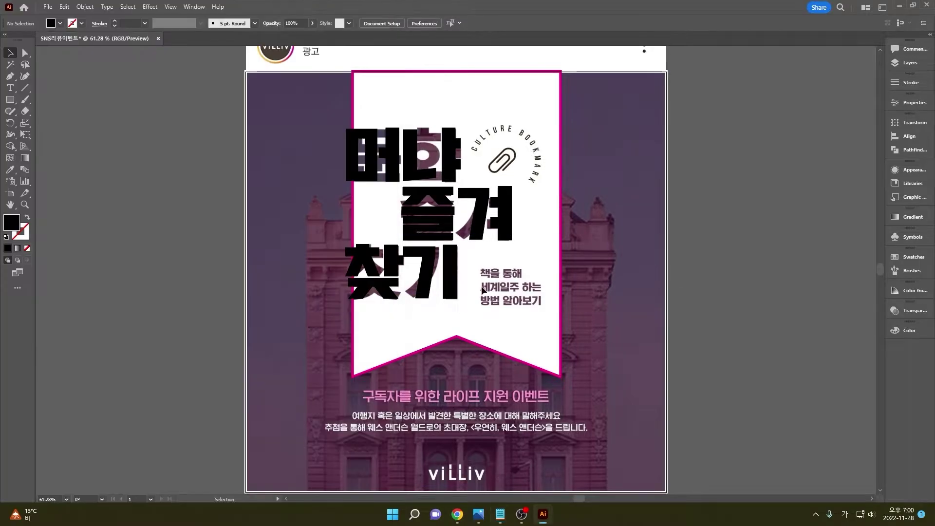
click(11, 92)
click(84, 215)
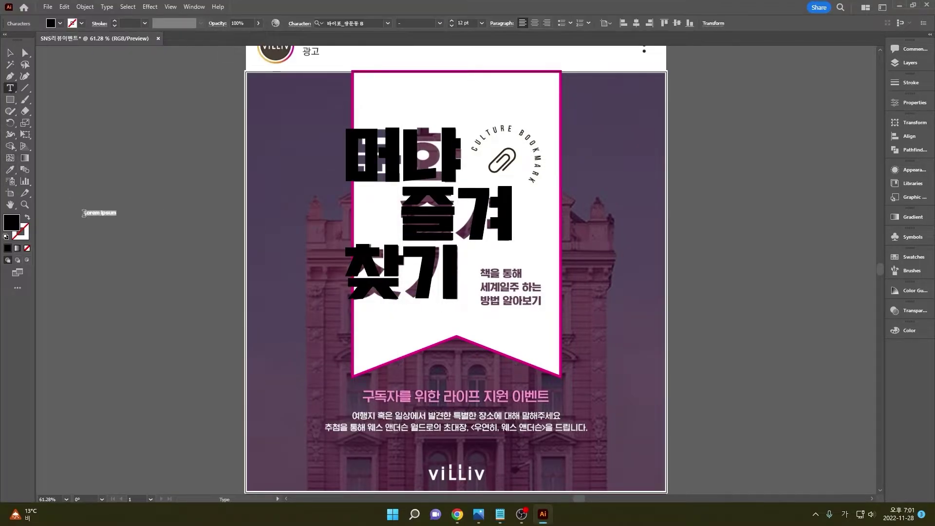
key(ctrl+v)
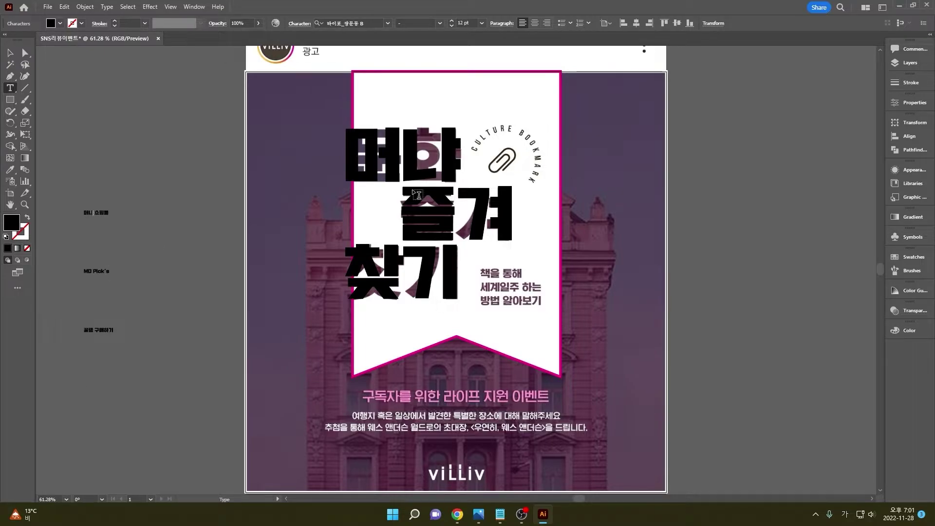
- Reset all character formatting of the new three-line text to its defaults and dock the Character panel group
key(ctrl+a)
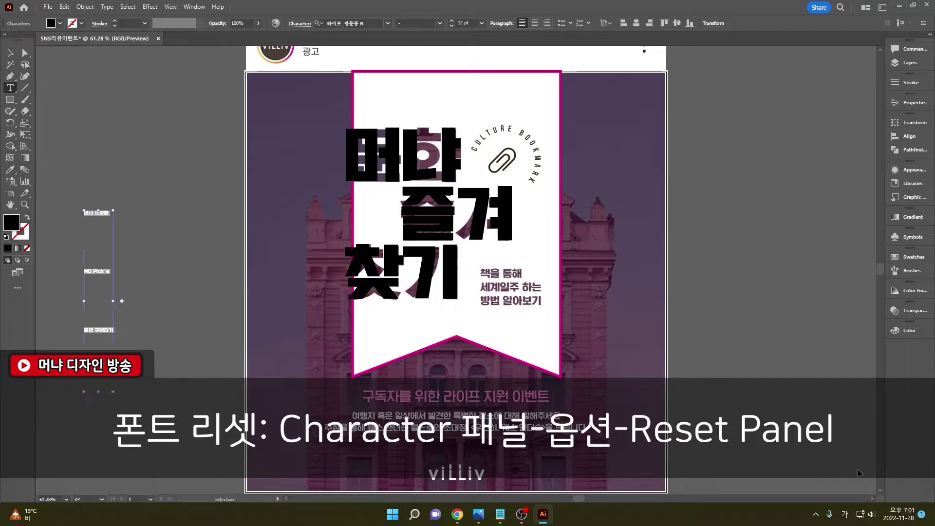
key(ctrl+t)
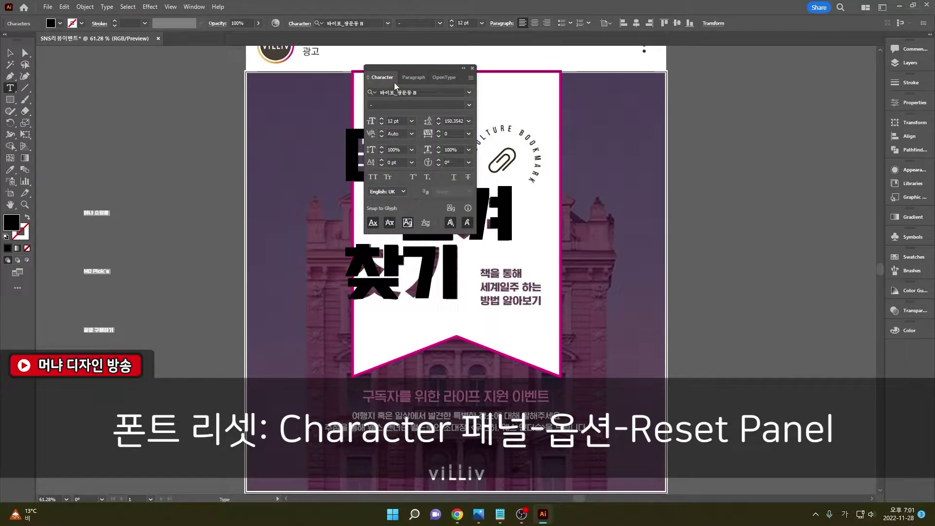
click(470, 78)
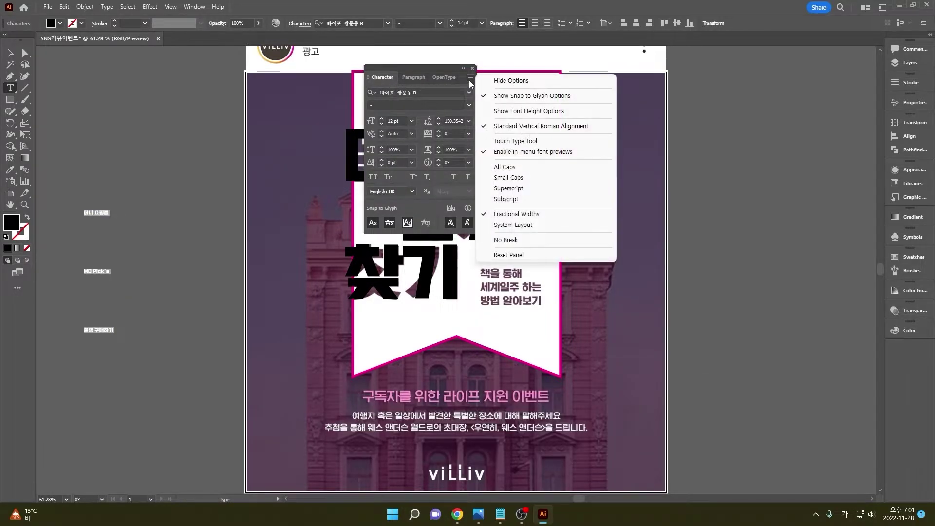
click(541, 255)
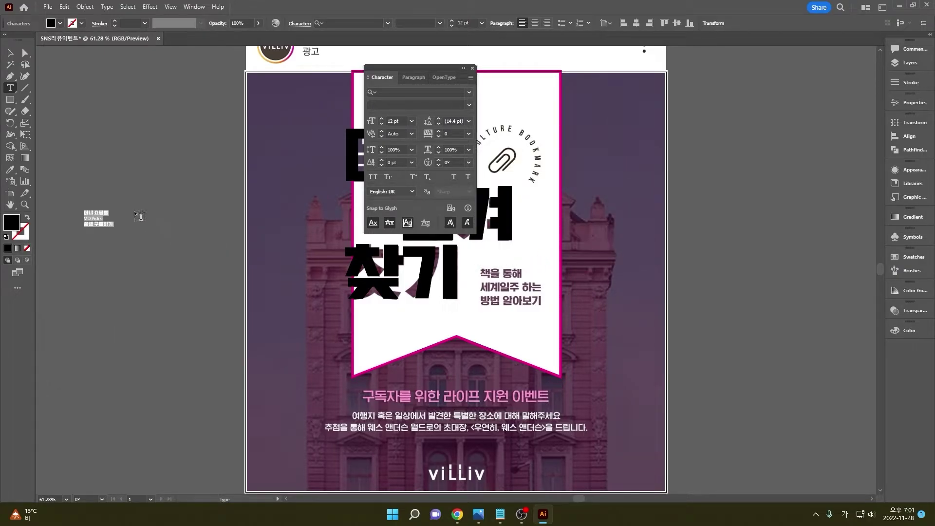
click(10, 64)
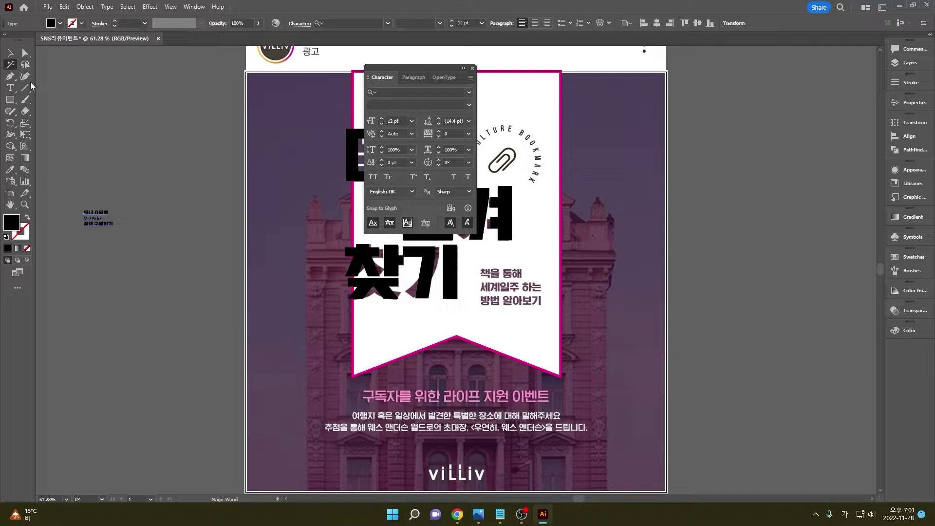
click(14, 54)
drag(407, 71, 905, 353)
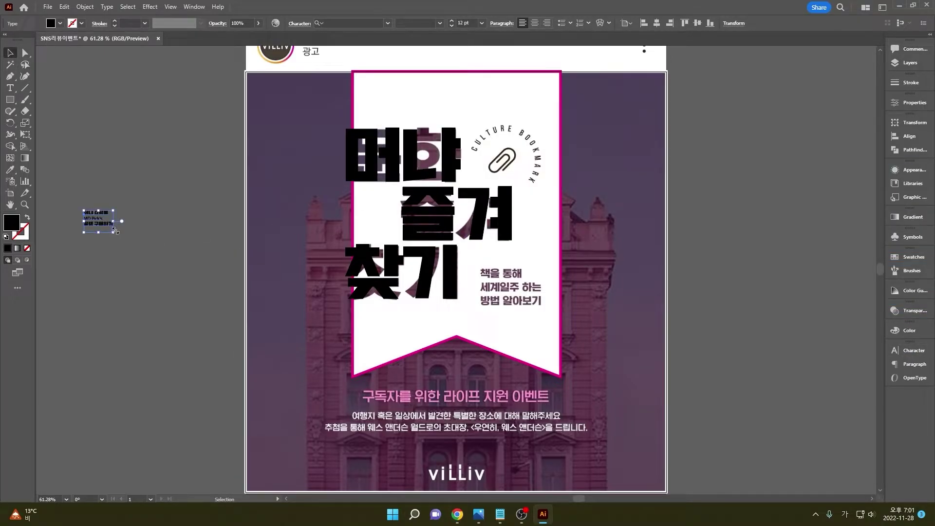
- Enlarge the three-line sub-copy to about 39 pt and place it over the reference's small text on the ribbon
drag(113, 232, 193, 285)
drag(141, 246, 527, 301)
- Remove the empty trailing line at the end of the three-line sub-copy and reselect the text as an object
scroll(527, 301, up, 3)
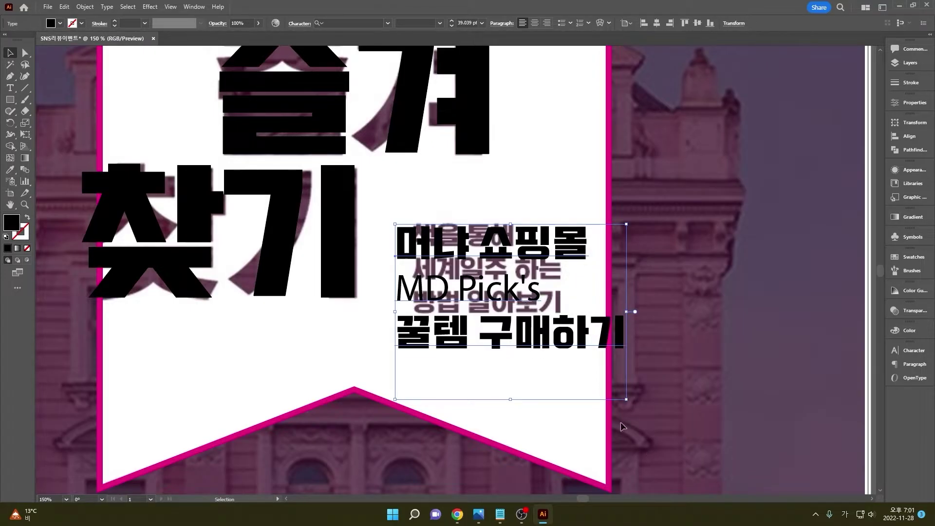
double_click(619, 335)
triple_click(624, 333)
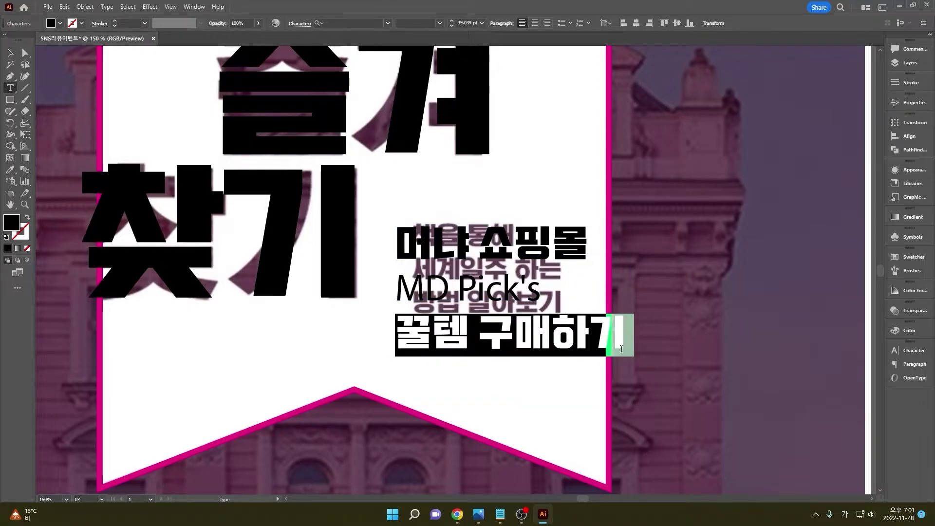
click(625, 341)
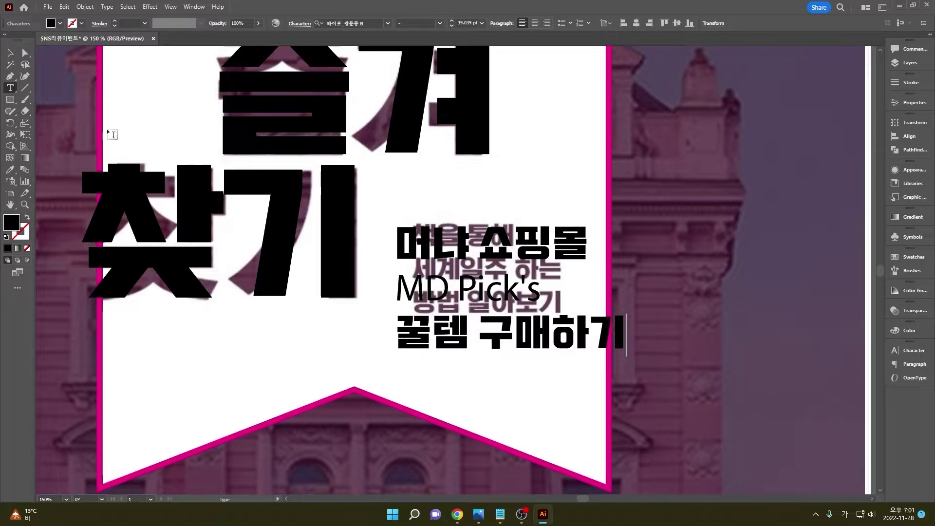
click(15, 53)
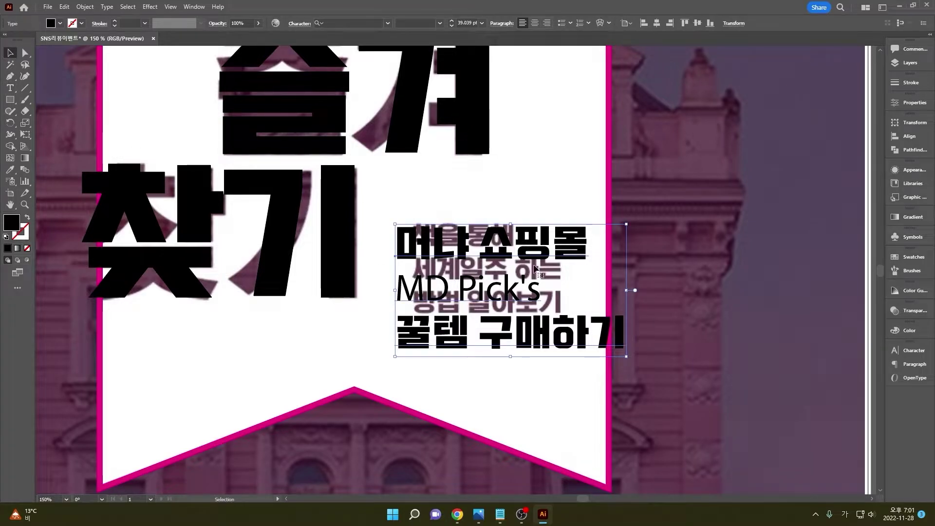
- Compare Korean fonts on the three-line sub-copy and set it in 야놀자 야체 with the Bold style
click(387, 23)
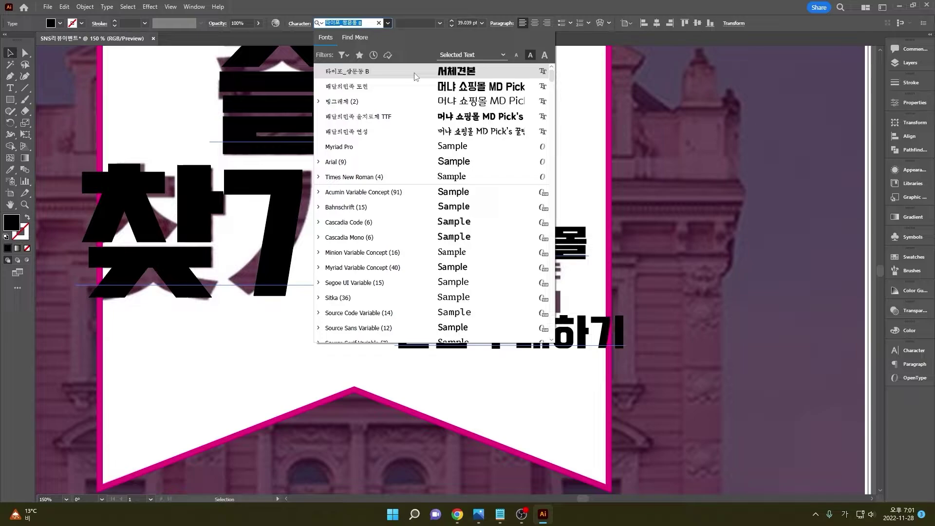
click(431, 132)
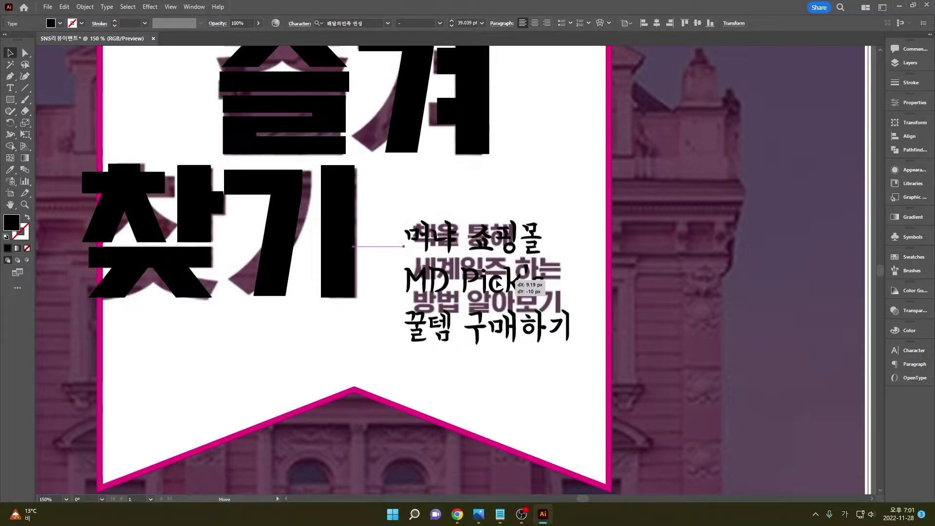
click(387, 24)
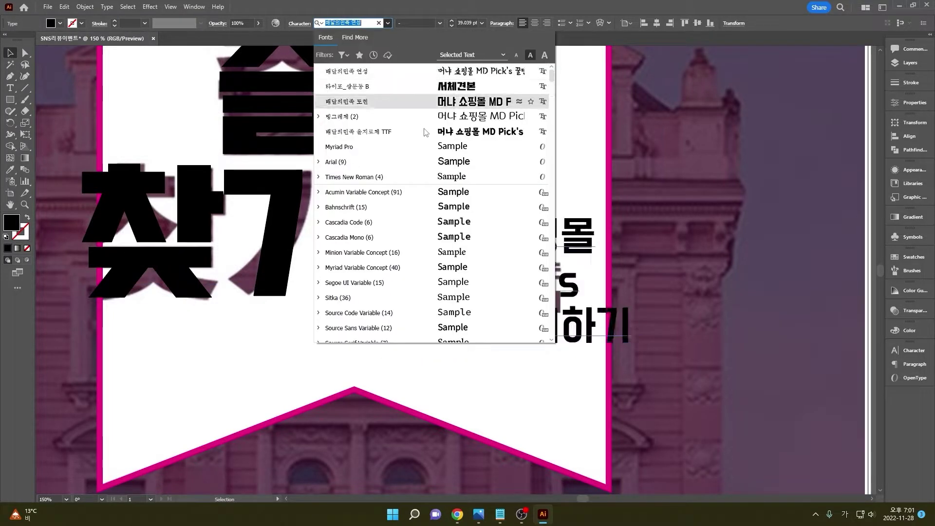
drag(552, 76, 569, 275)
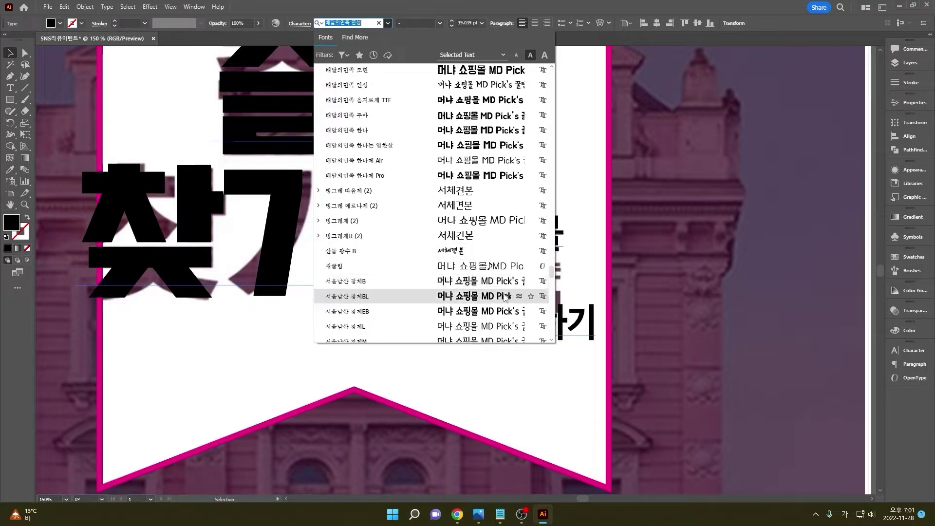
scroll(505, 298, down, 3)
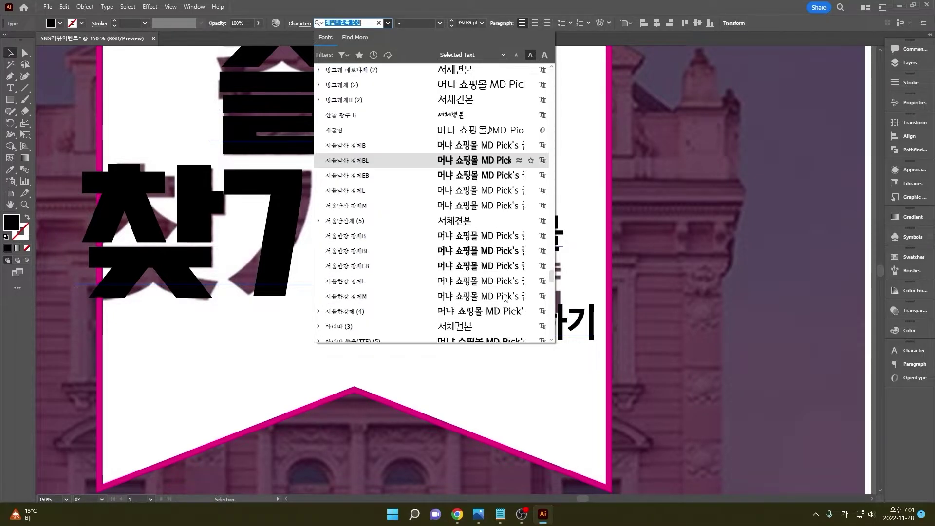
scroll(503, 285, down, 2)
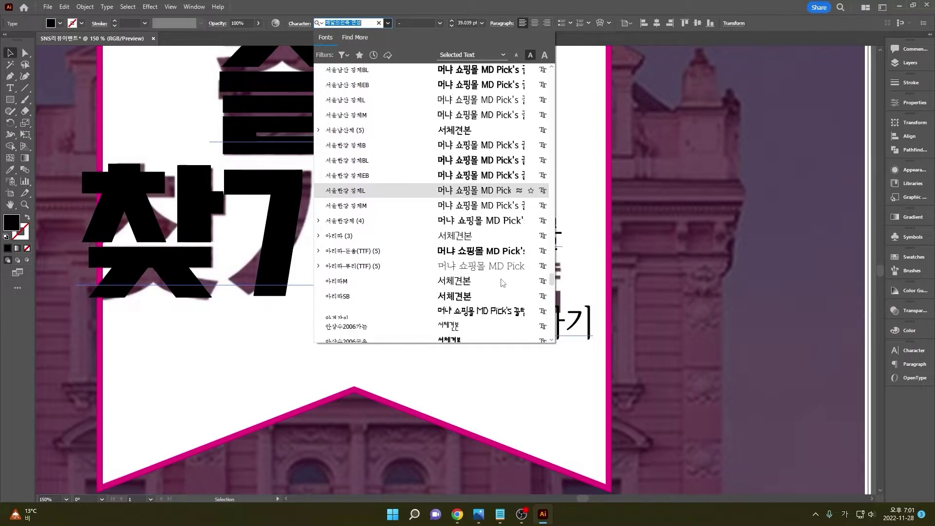
scroll(501, 273, down, 1)
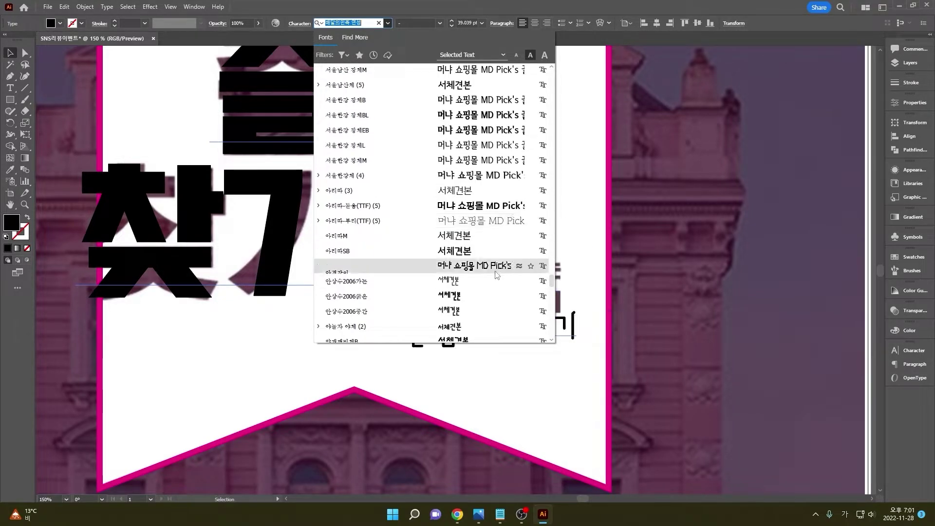
scroll(495, 296, up, 8)
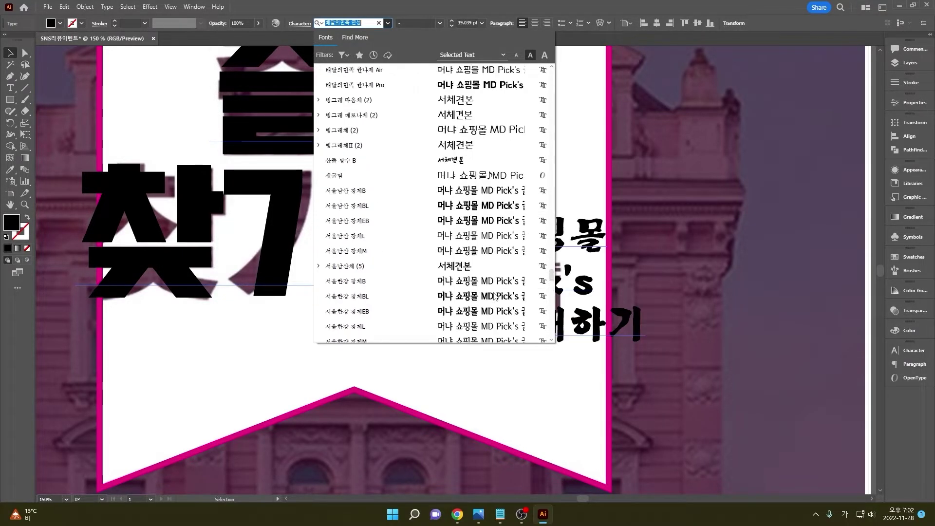
scroll(495, 296, down, 8)
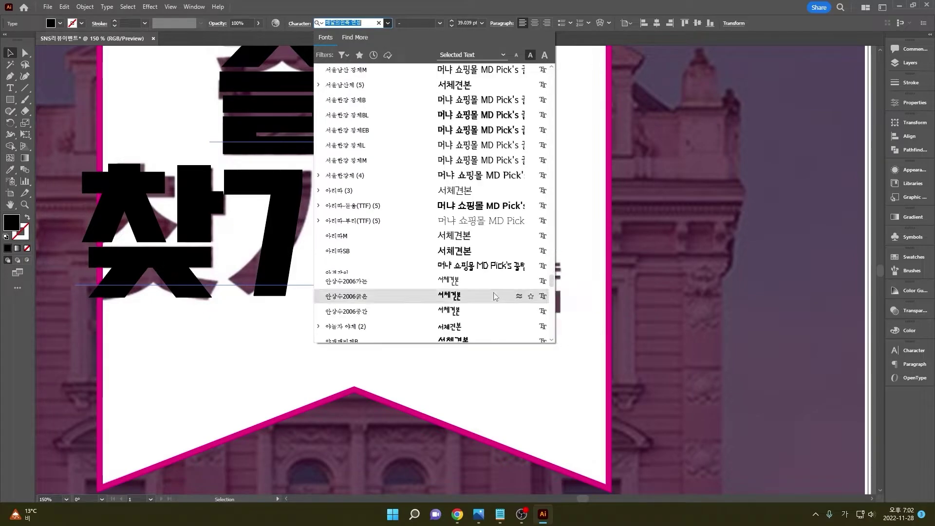
scroll(495, 296, down, 1)
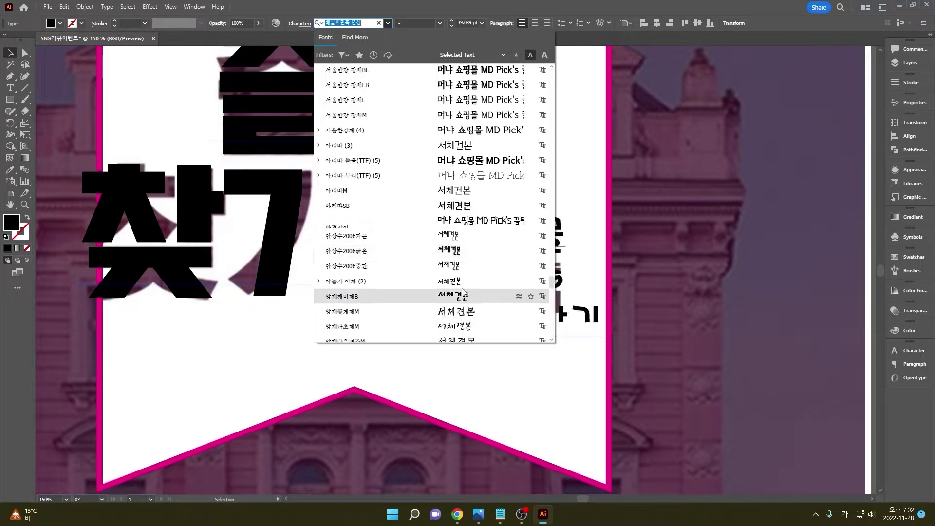
click(495, 296)
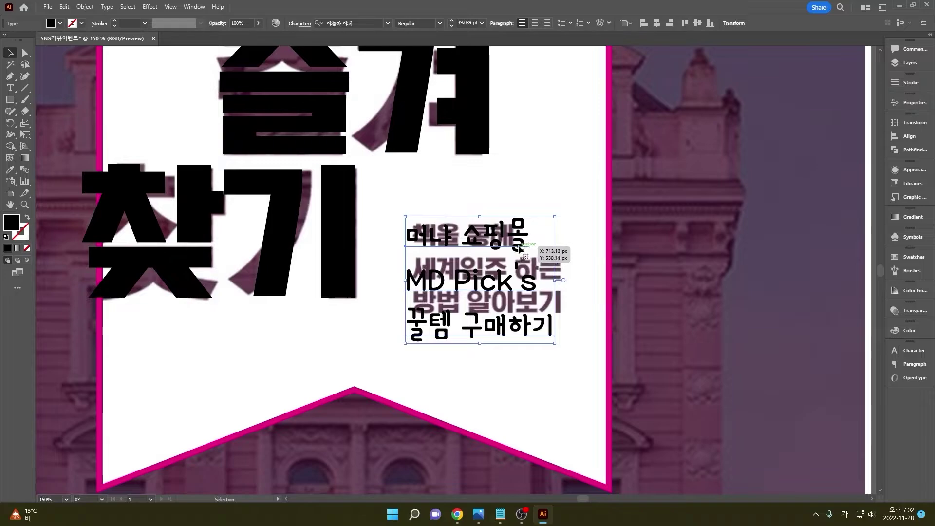
click(439, 24)
click(437, 42)
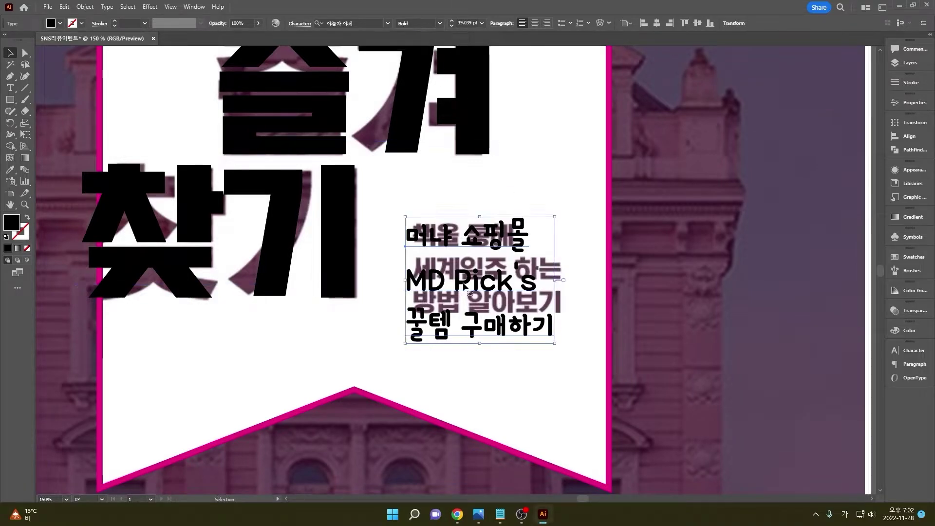
- Align the sub-copy with the reference's small text, tighten its leading to about 36.8 pt, and deselect it
drag(465, 277, 471, 274)
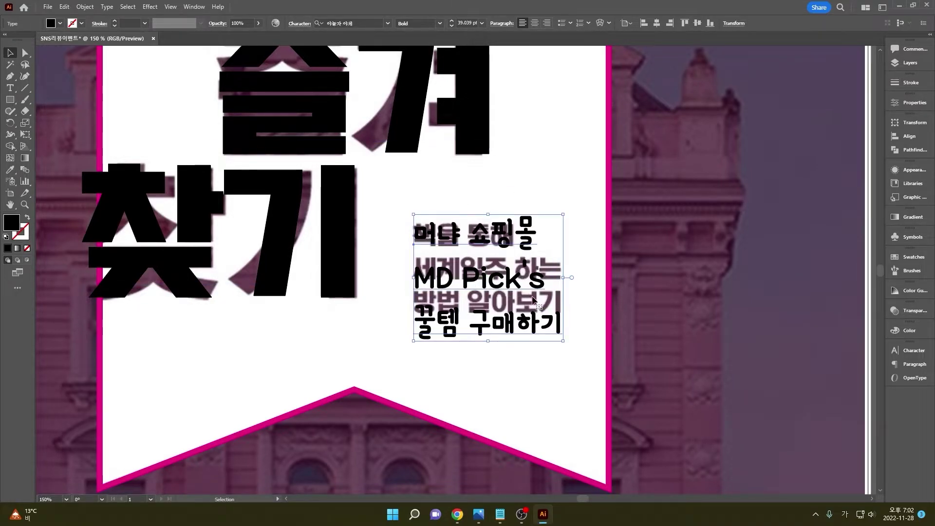
key(alt+Up)
key(alt+Up)
key(alt+Up)
key(alt+Up)
key(alt+Up)
key(alt+Up)
key(alt+Up)
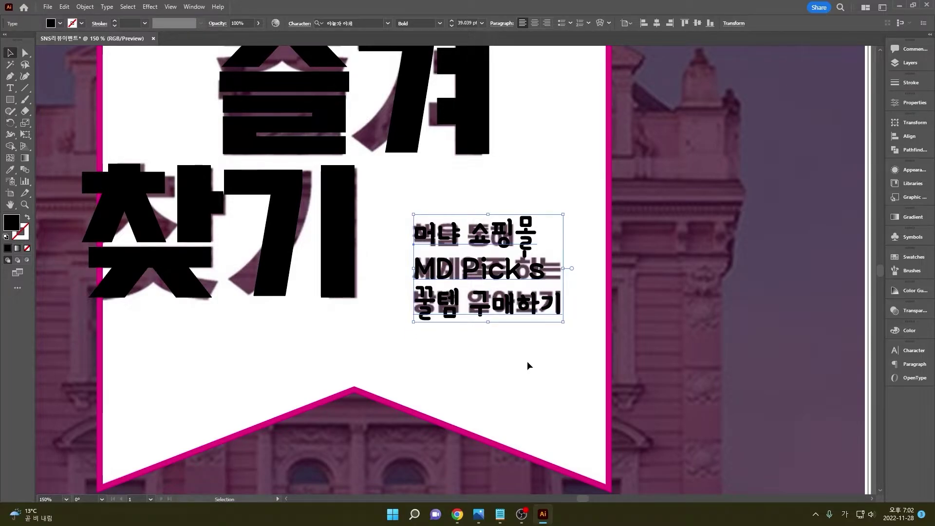
click(527, 361)
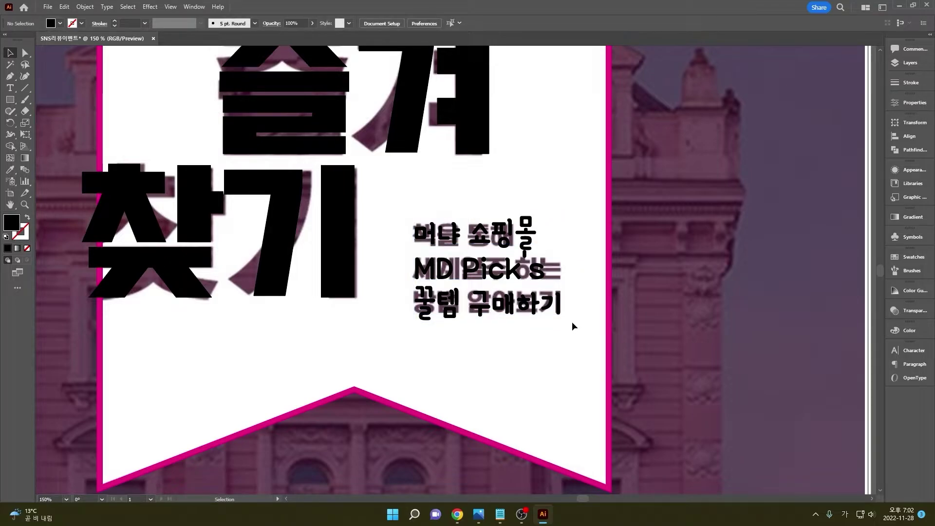
- Lower the apostrophe in MD Pick's with a baseline shift of -6 pt, leaving the Character panel floating, and deselect the text
double_click(540, 269)
double_click(534, 257)
click(534, 257)
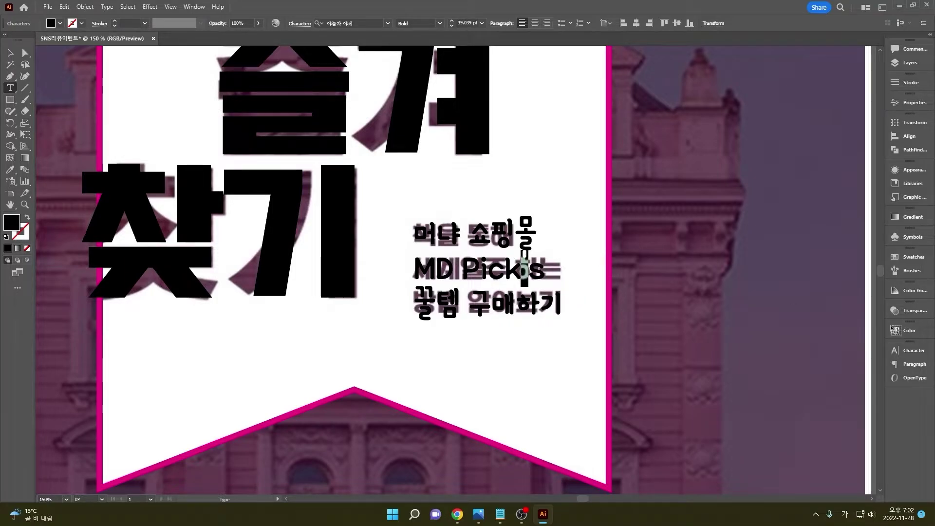
click(910, 351)
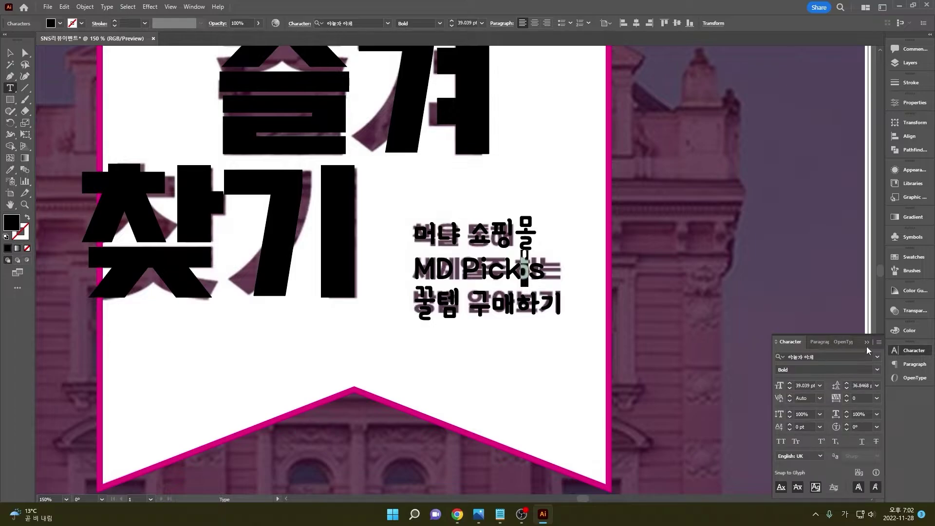
drag(854, 338, 732, 108)
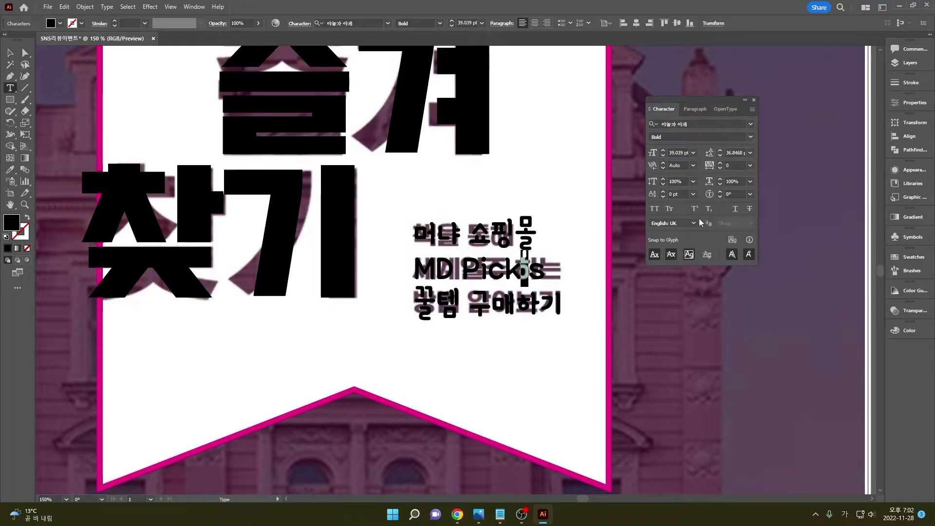
click(680, 194)
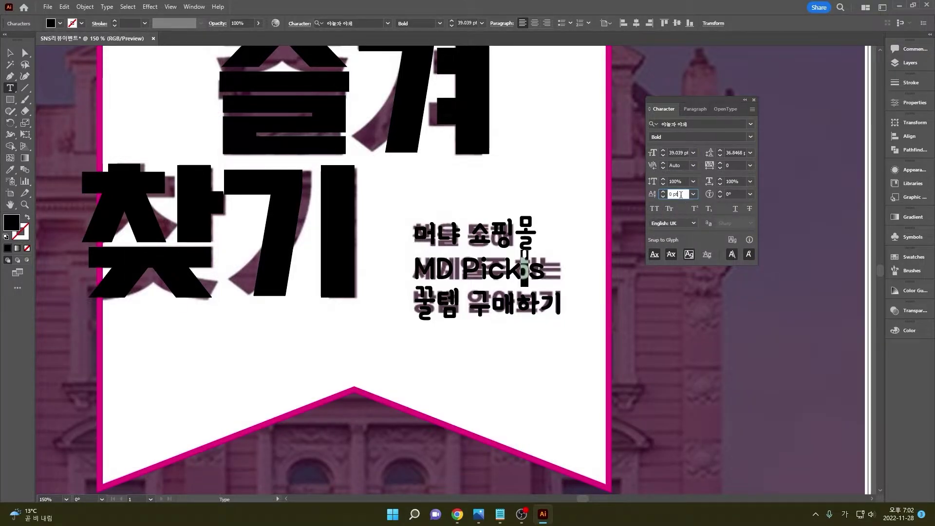
scroll(680, 195, down, 2)
click(9, 53)
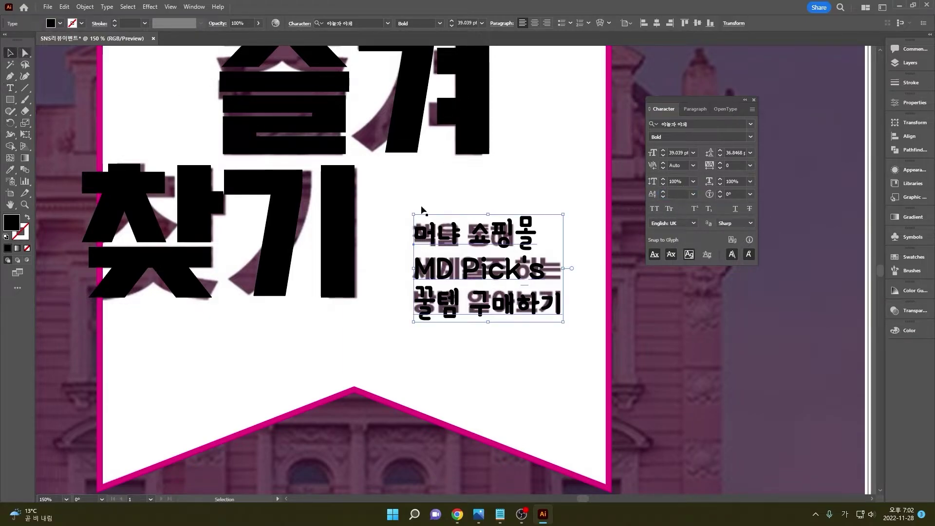
click(726, 294)
scroll(475, 183, down, 1)
scroll(474, 182, down, 2)
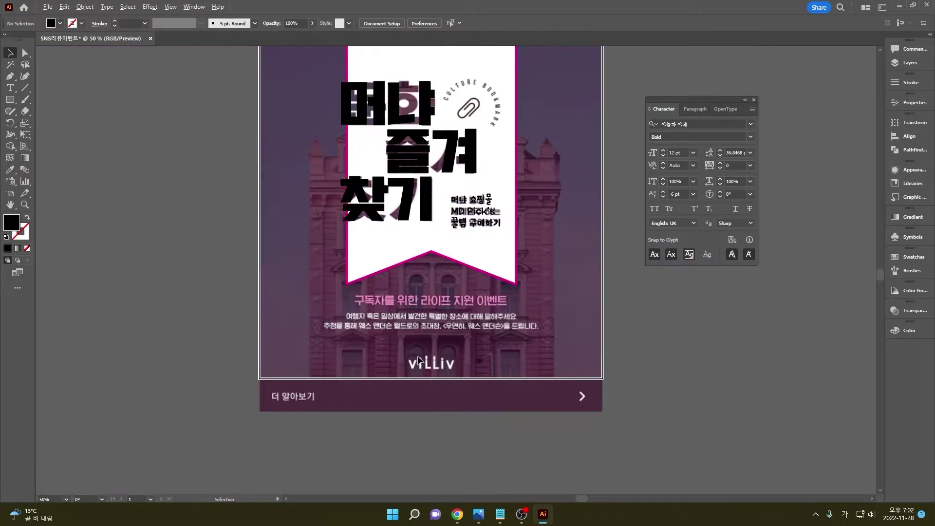
scroll(423, 322, up, 2)
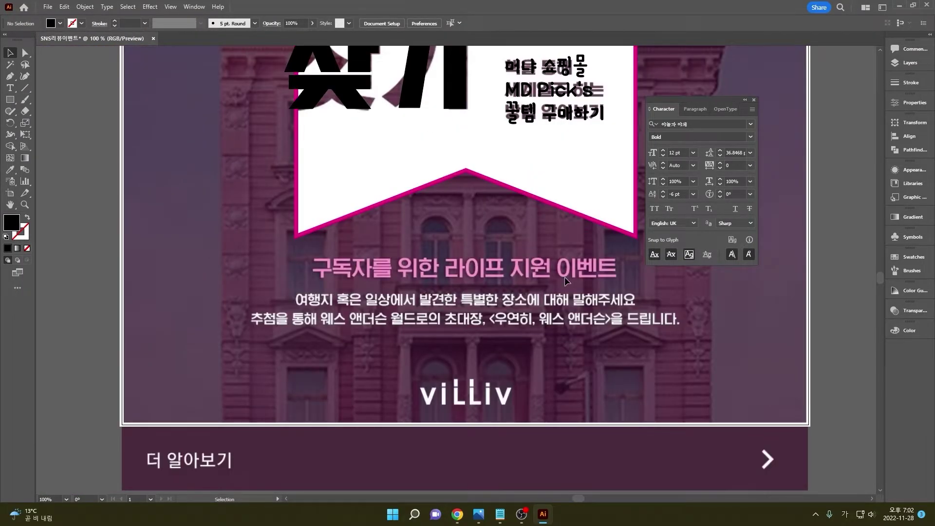
click(503, 519)
drag(4, 177, 269, 258)
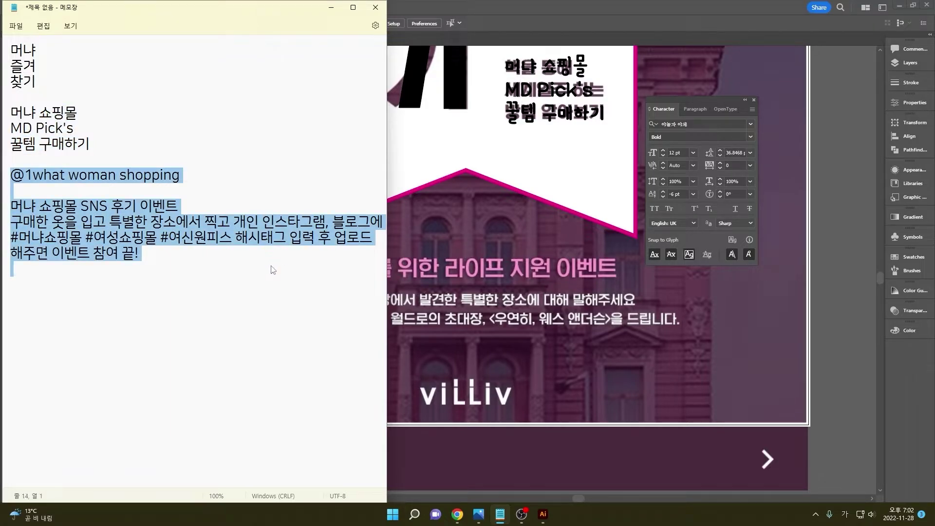
click(522, 266)
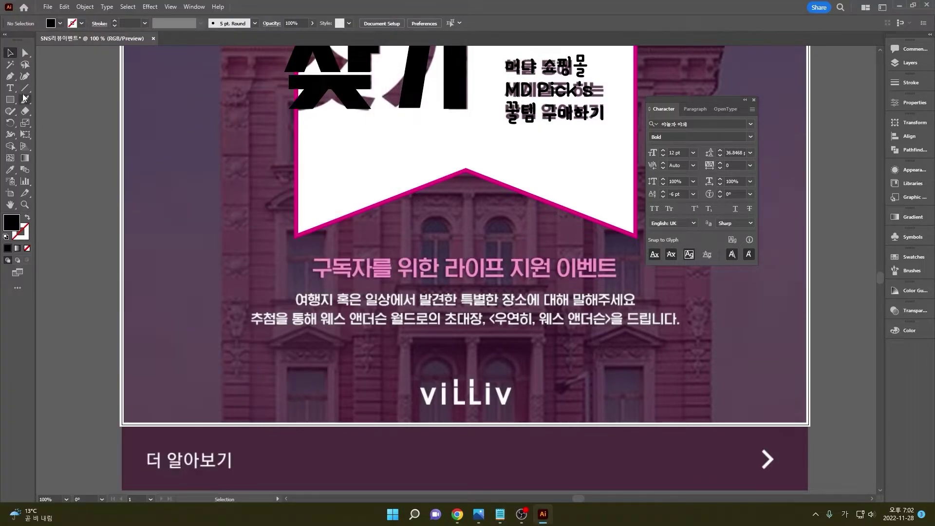
click(9, 88)
click(437, 229)
key(ctrl+v)
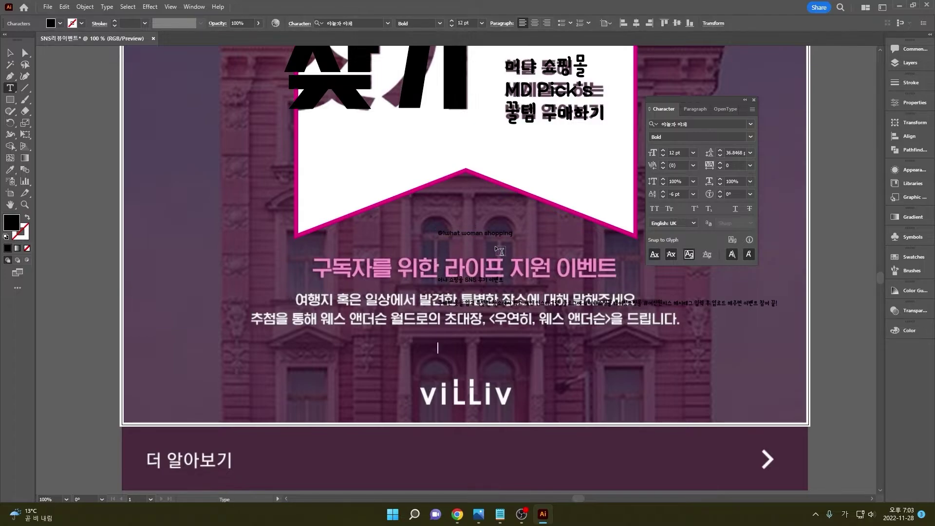
- Reset all character formatting of the pasted event text to the defaults
key(ctrl+a)
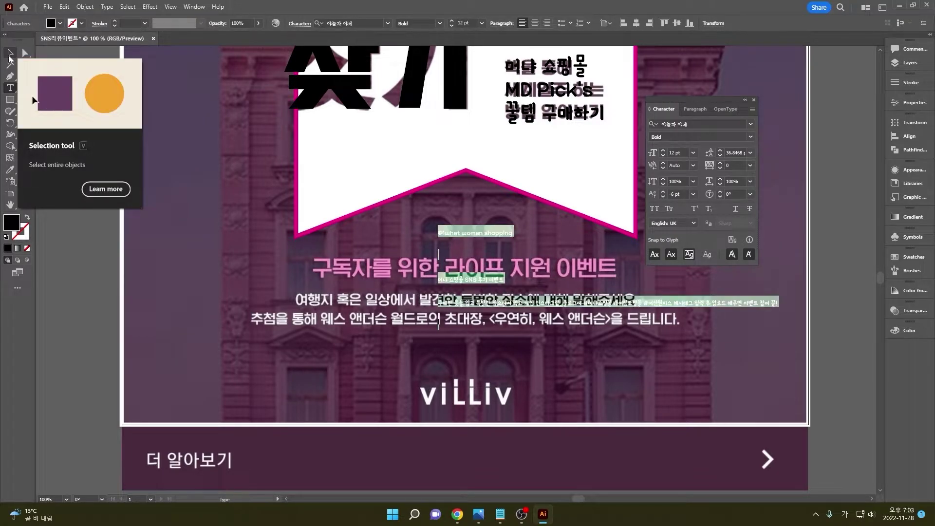
click(10, 57)
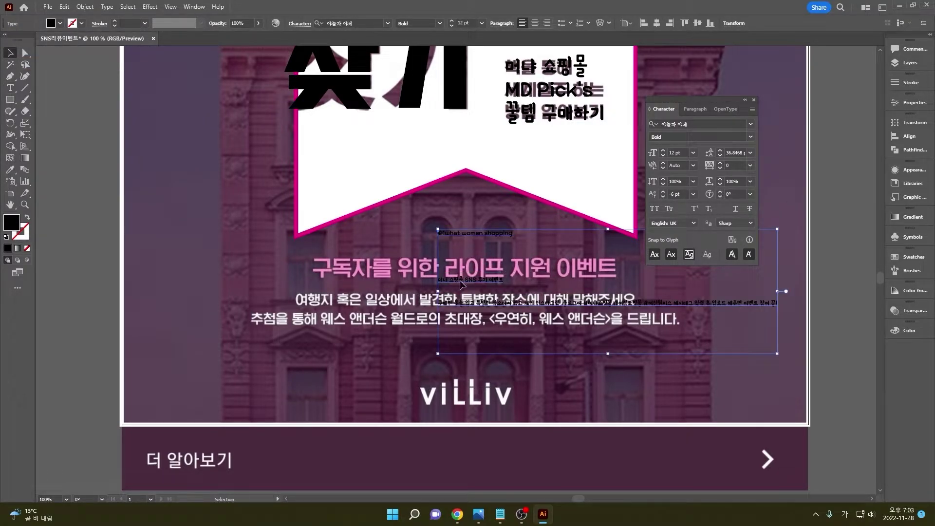
double_click(477, 234)
key(ctrl+a)
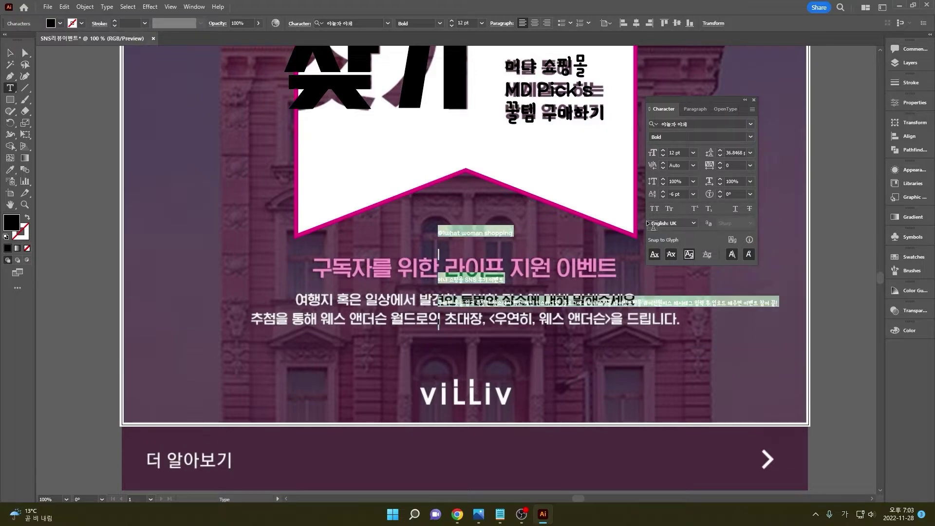
click(752, 111)
click(810, 291)
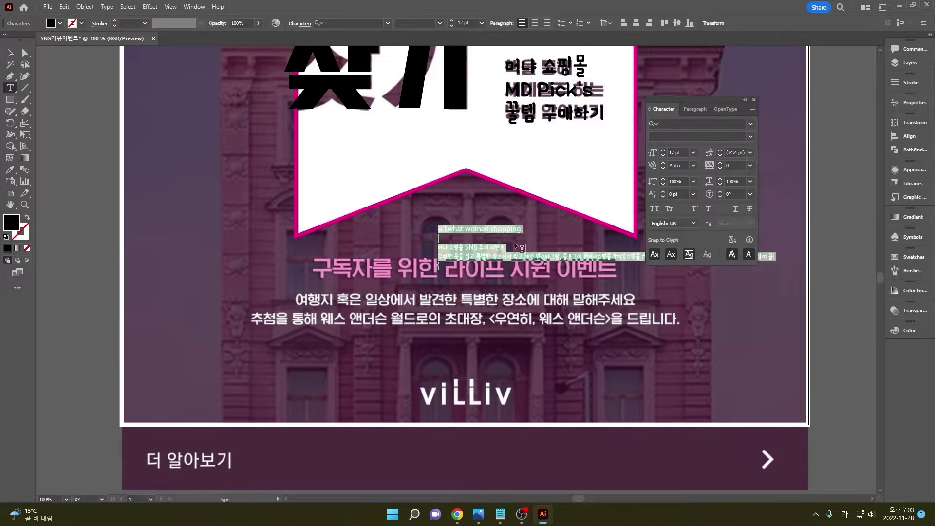
click(9, 53)
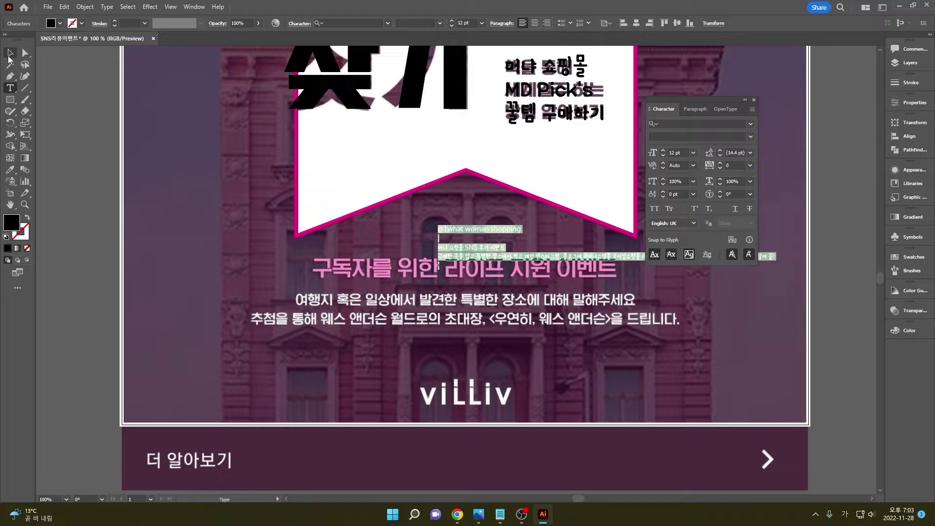
- Move the pasted event text over the reference's event copy, centre-align its paragraphs, and reopen it for text editing
click(112, 198)
drag(446, 270, 395, 272)
click(534, 23)
key(t)
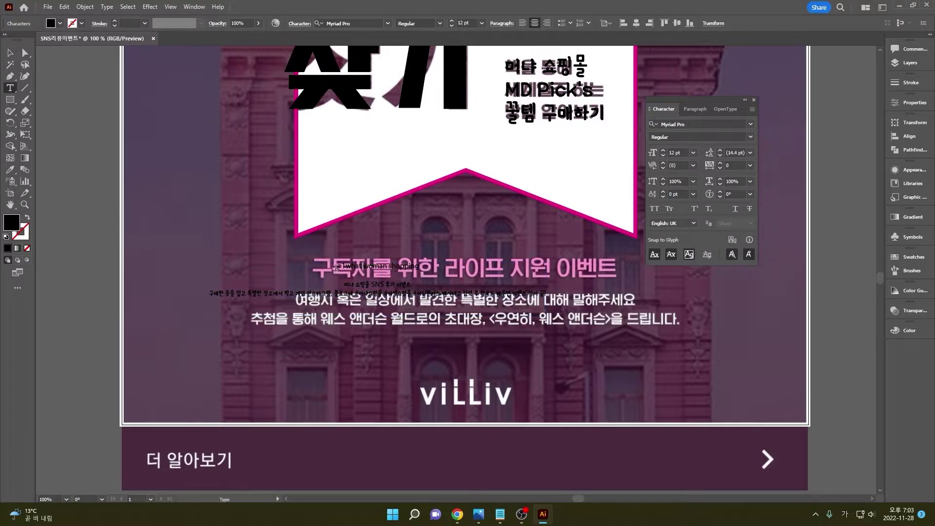
drag(338, 267, 429, 269)
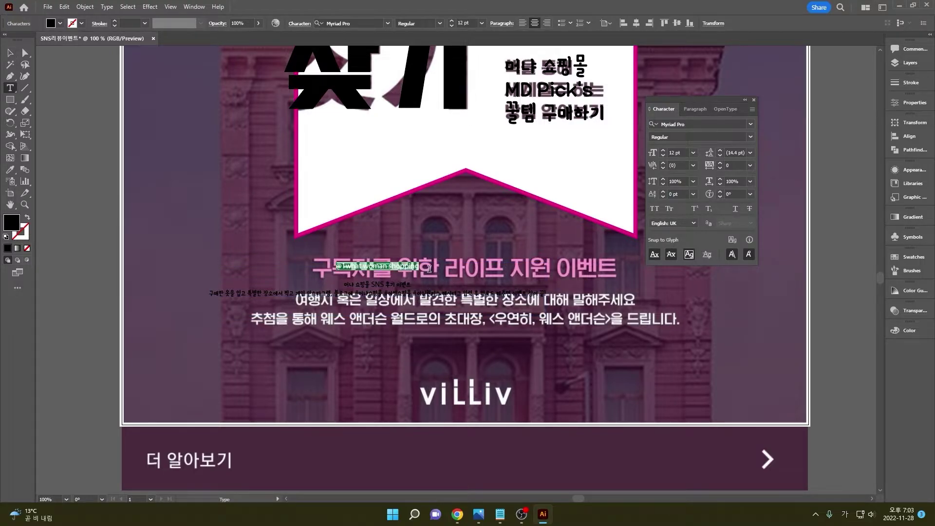
click(681, 154)
scroll(680, 154, up, 19)
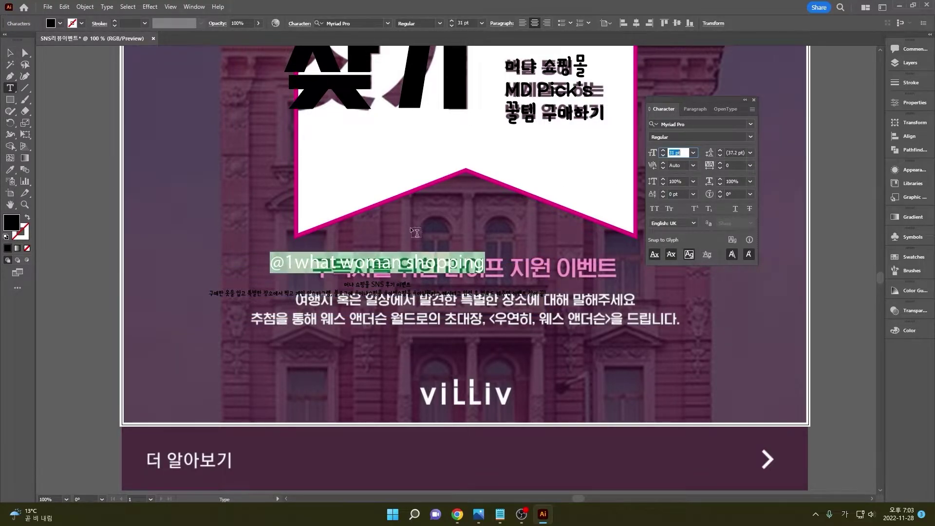
key(Escape)
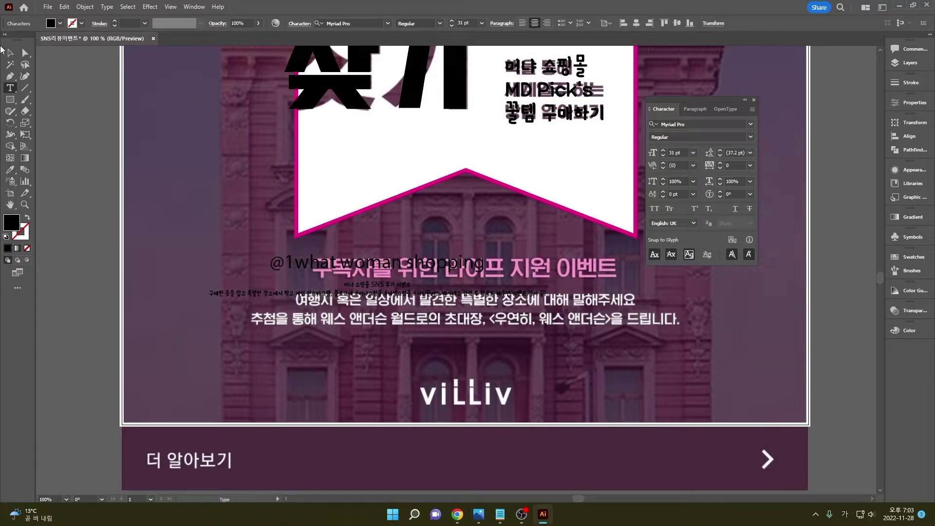
click(9, 52)
mouse_move(436, 267)
mouse_down()
mouse_move(496, 271)
mouse_move(436, 267)
mouse_up()
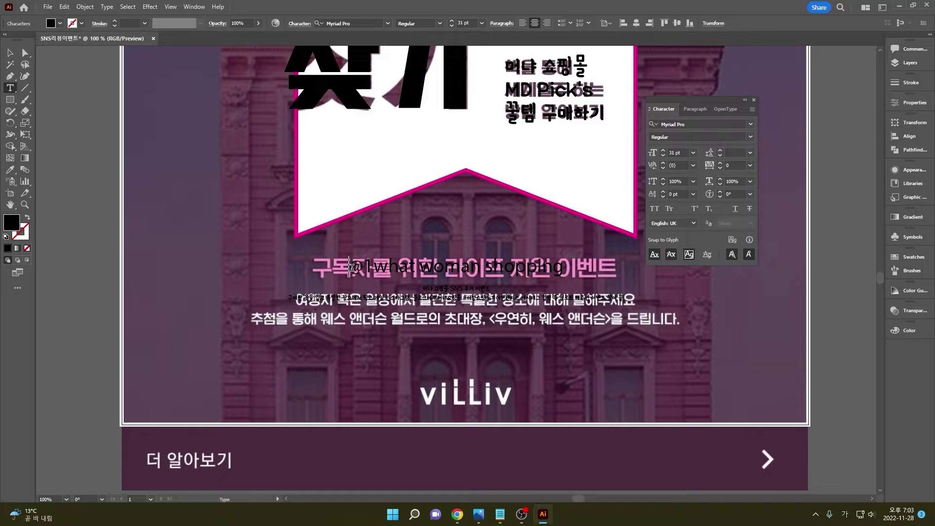
drag(351, 267, 565, 267)
click(688, 154)
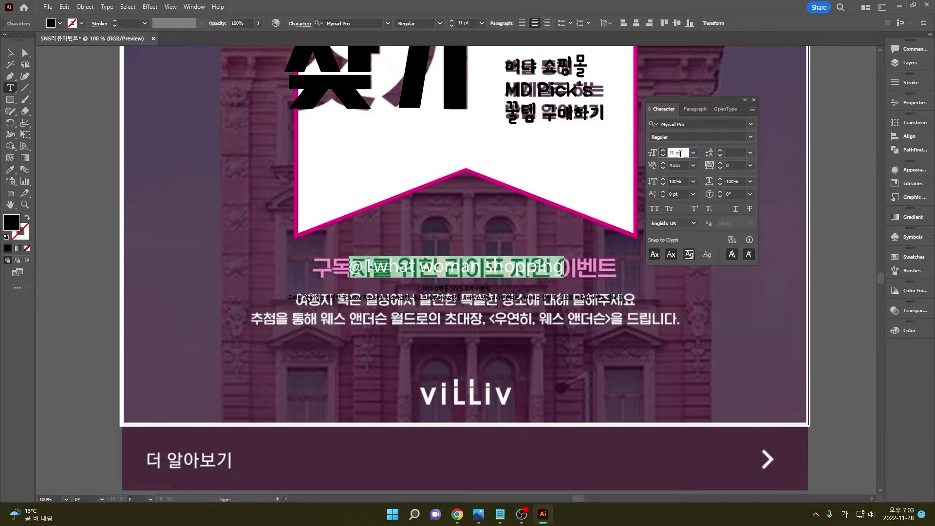
key(Up)
key(Up)
key(Up)
key(Up)
key(Up)
key(Up)
key(Up)
key(Up)
key(Escape)
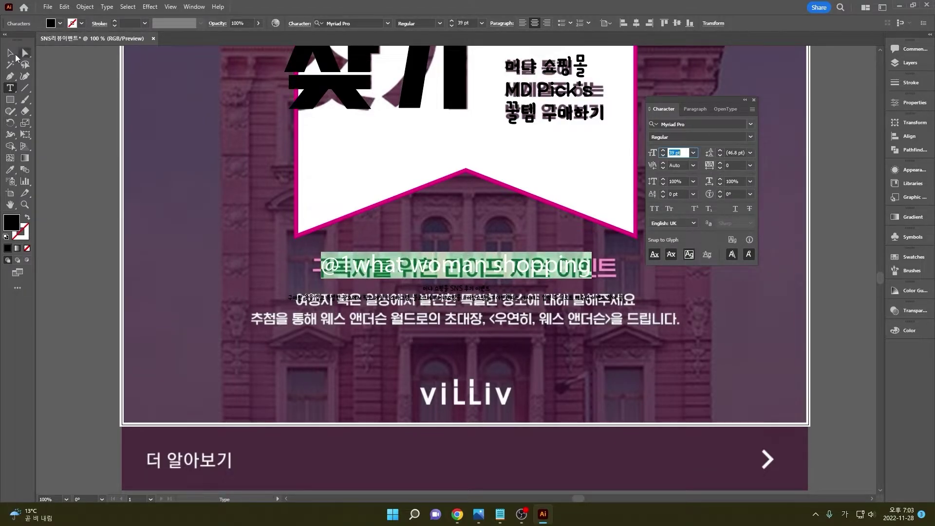
click(750, 125)
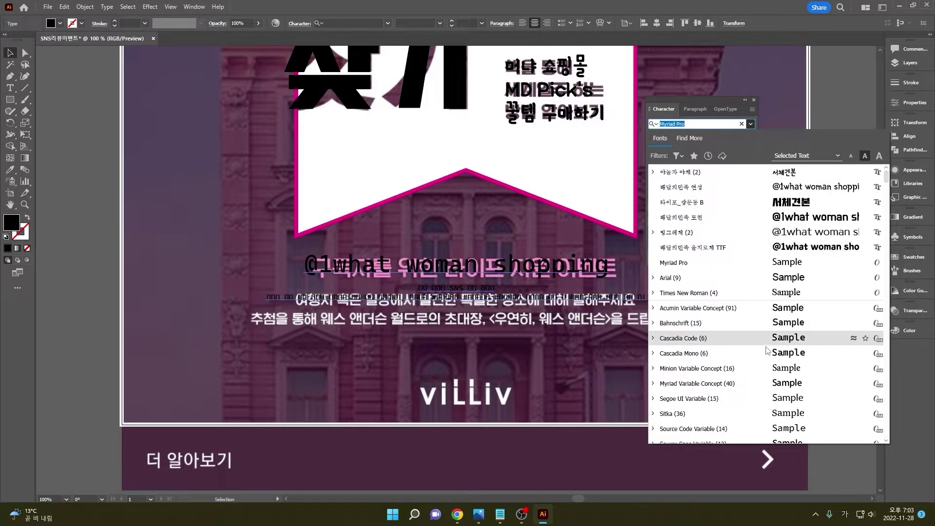
scroll(881, 197, down, 10)
click(893, 195)
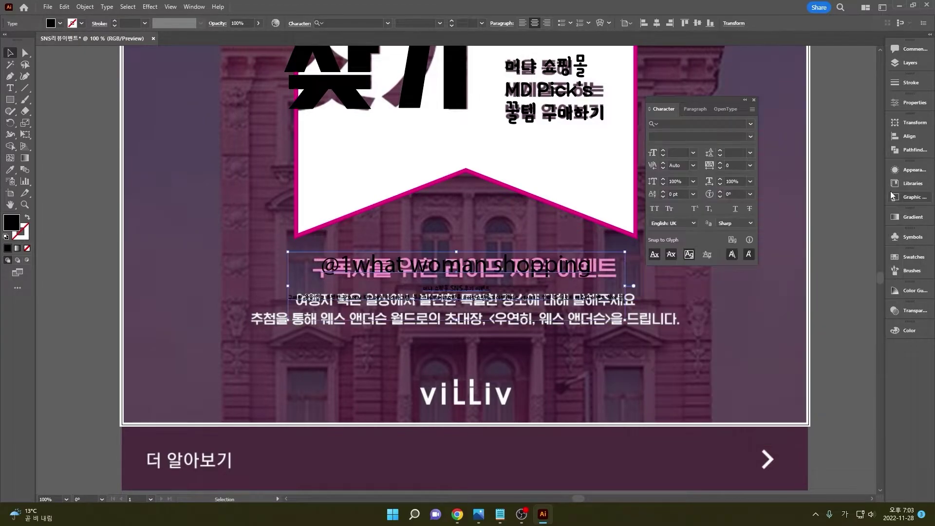
- Change the font of the whole event text block to 마루 부리
click(751, 125)
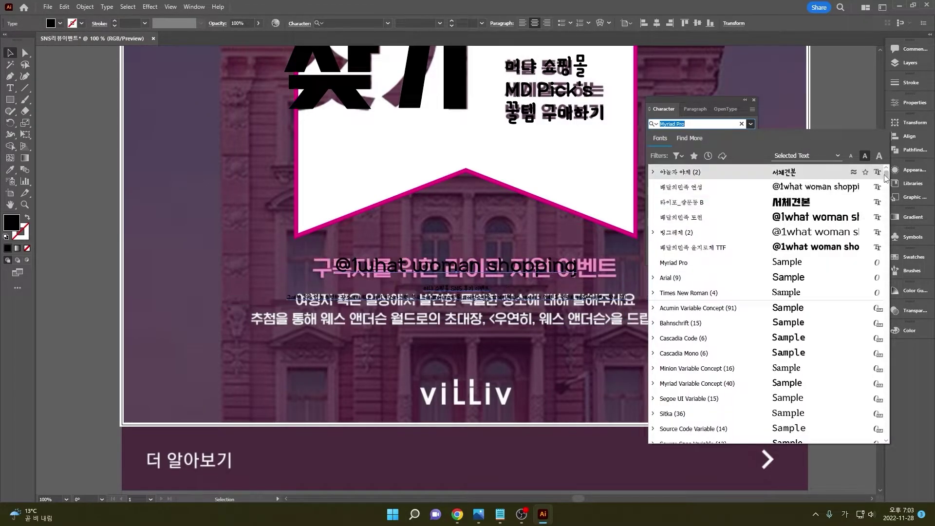
drag(886, 177, 886, 314)
scroll(891, 404, down, 15)
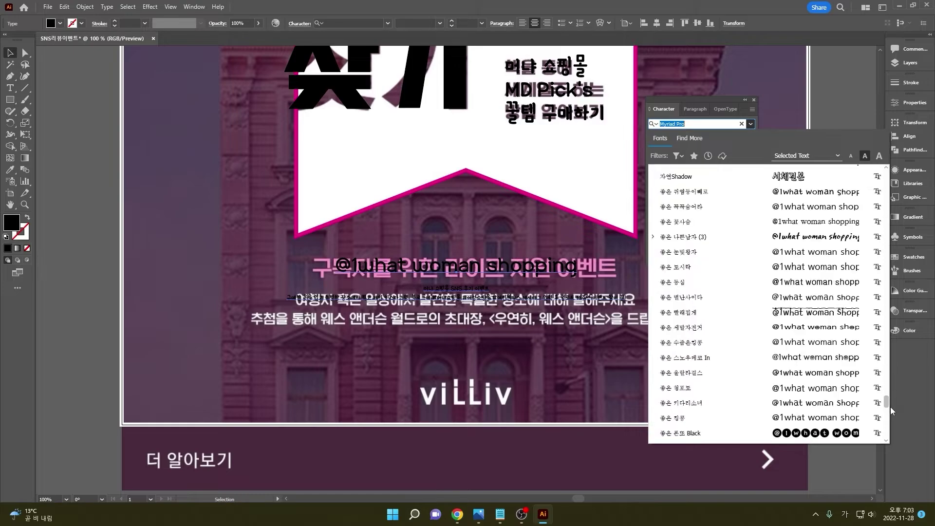
drag(889, 425, 889, 414)
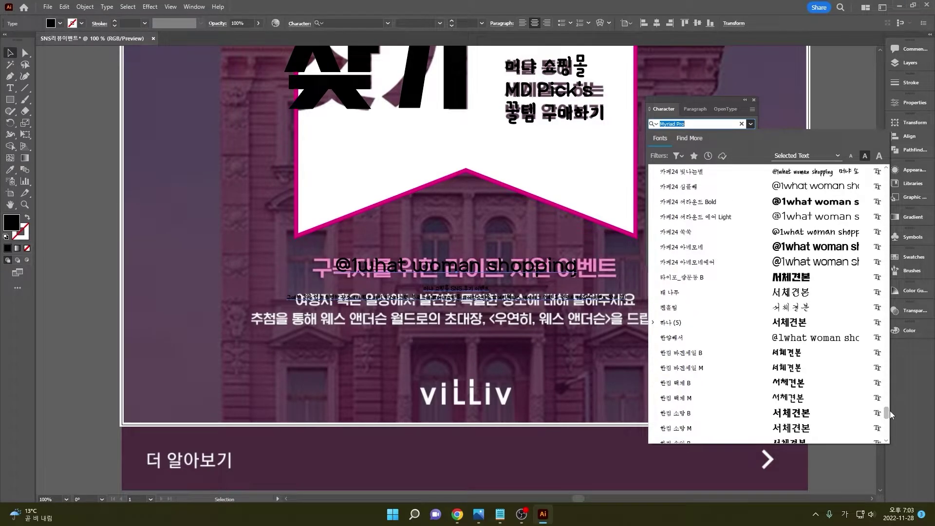
scroll(798, 369, up, 5)
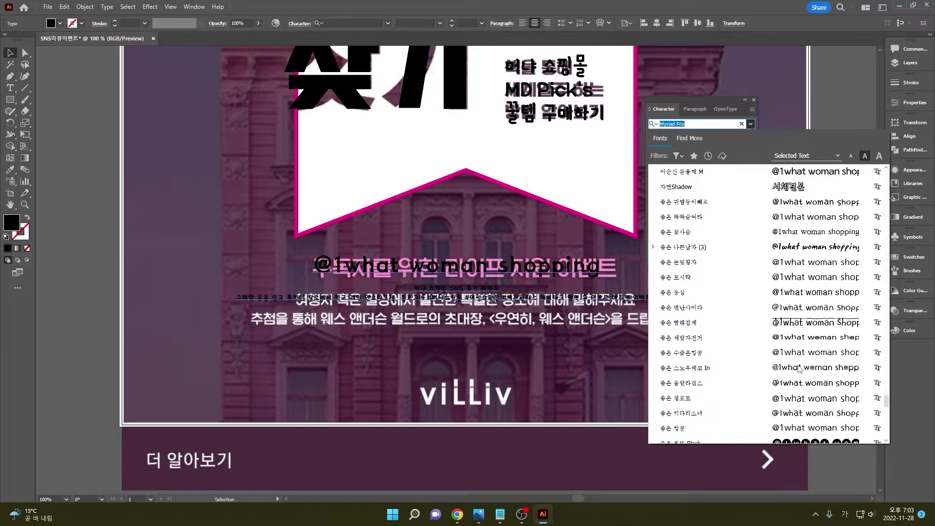
scroll(798, 369, up, 8)
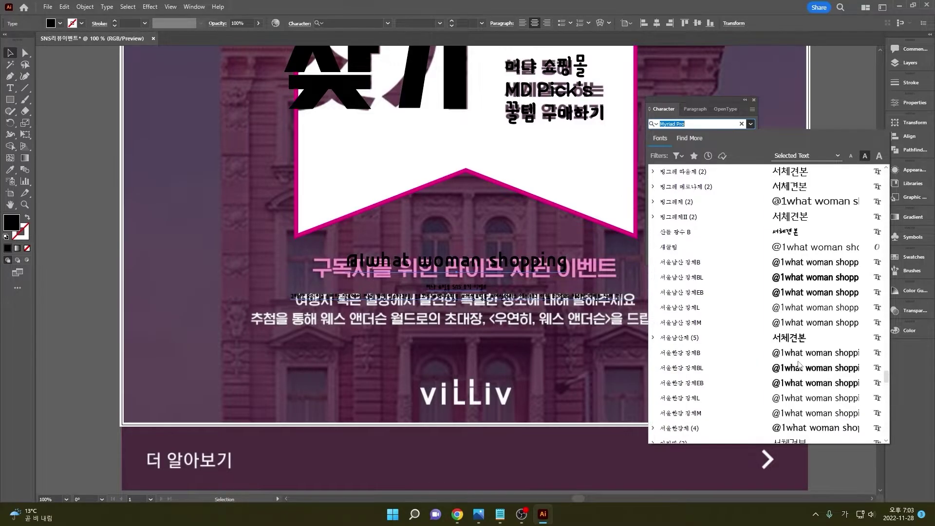
scroll(799, 365, up, 3)
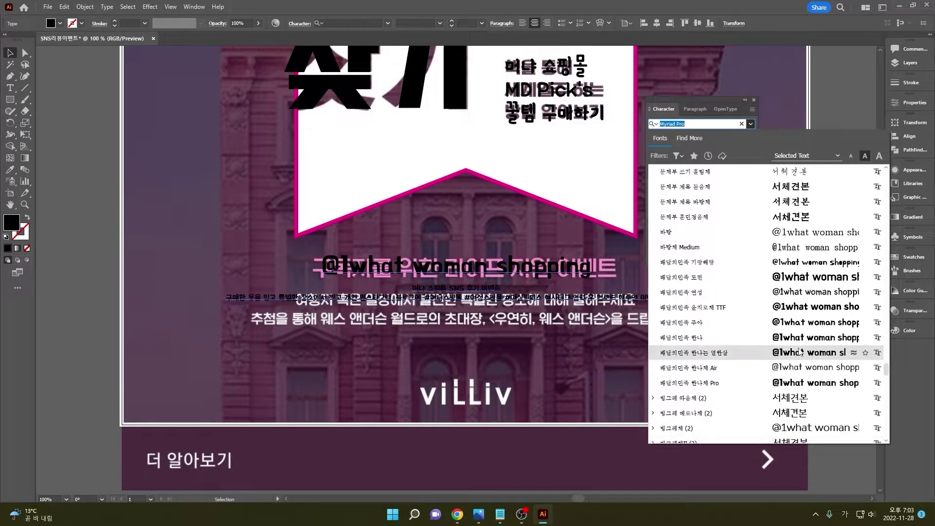
scroll(801, 354, up, 5)
scroll(796, 344, up, 2)
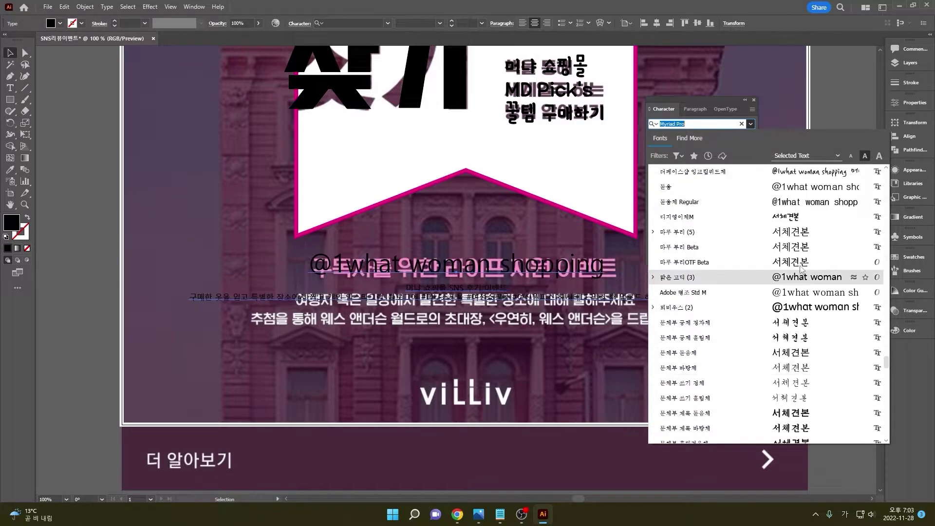
click(786, 238)
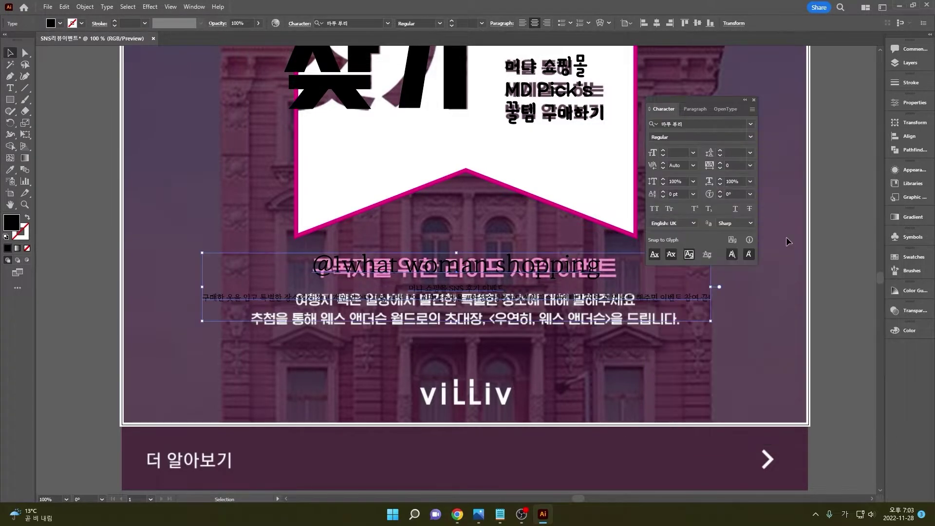
- Set the event text to the Bold style and shift it slightly so its first line covers the pink headline
click(440, 23)
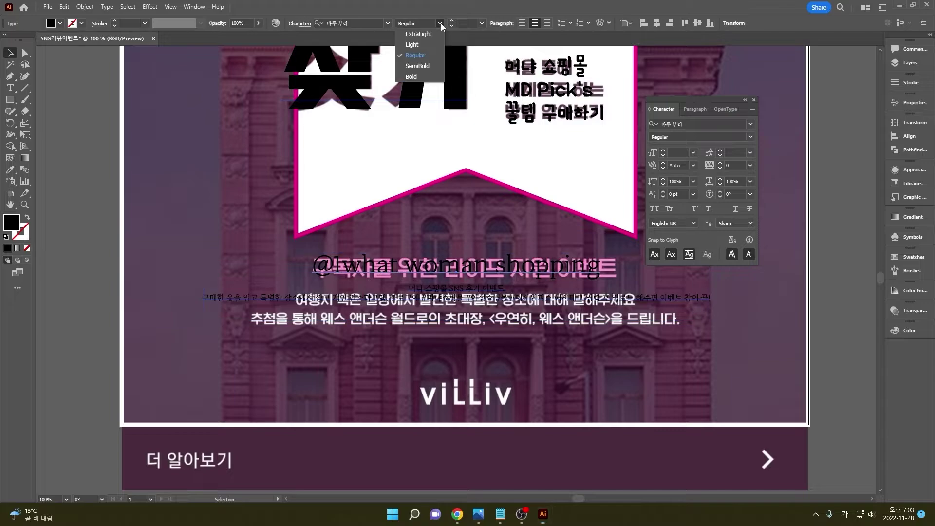
click(416, 75)
drag(458, 271, 468, 274)
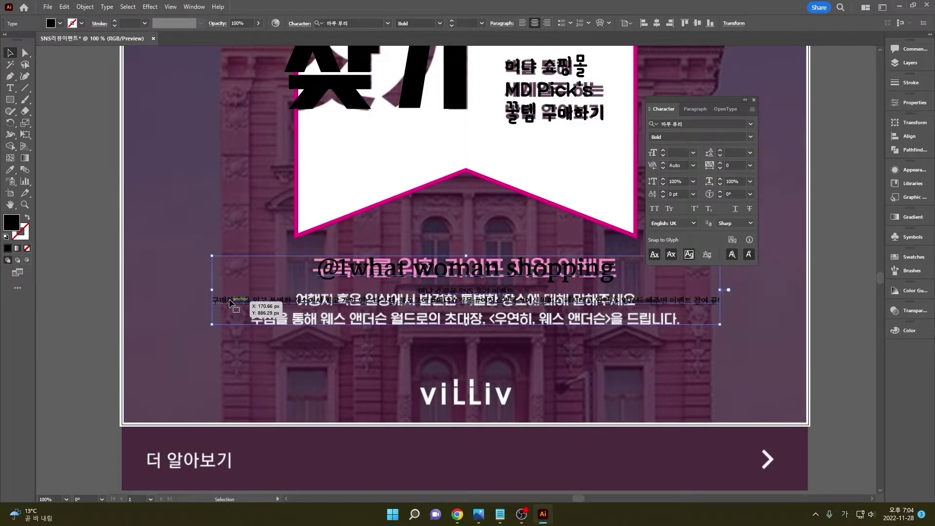
double_click(363, 301)
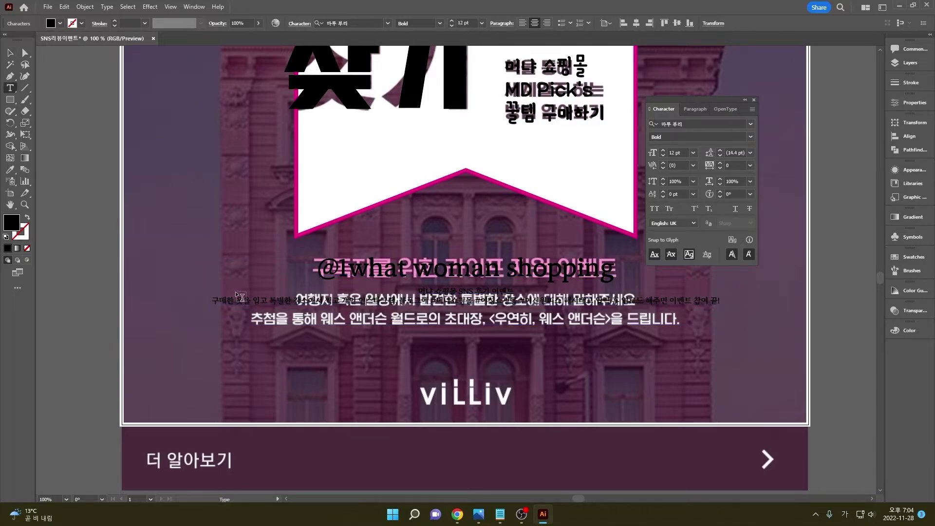
drag(216, 301, 510, 314)
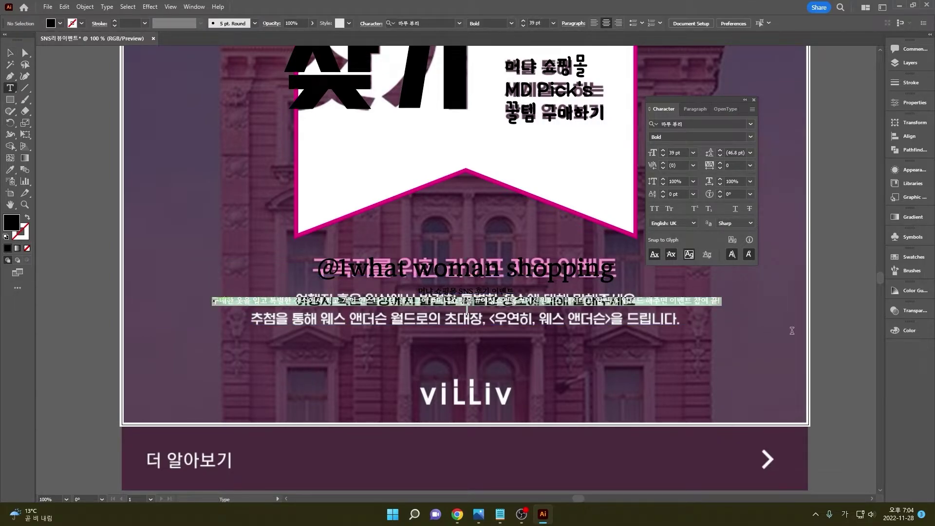
click(431, 289)
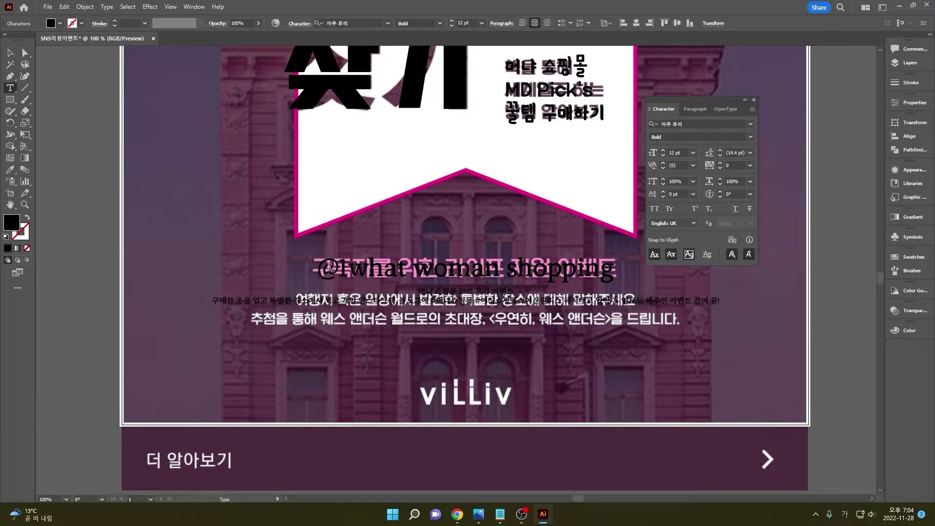
triple_click(336, 267)
key(ctrl+c)
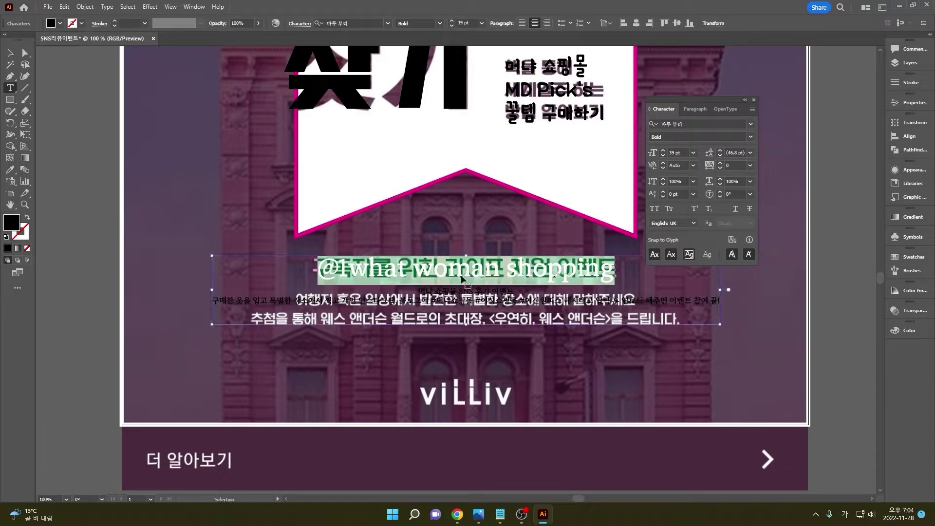
key(BackSpace)
click(71, 127)
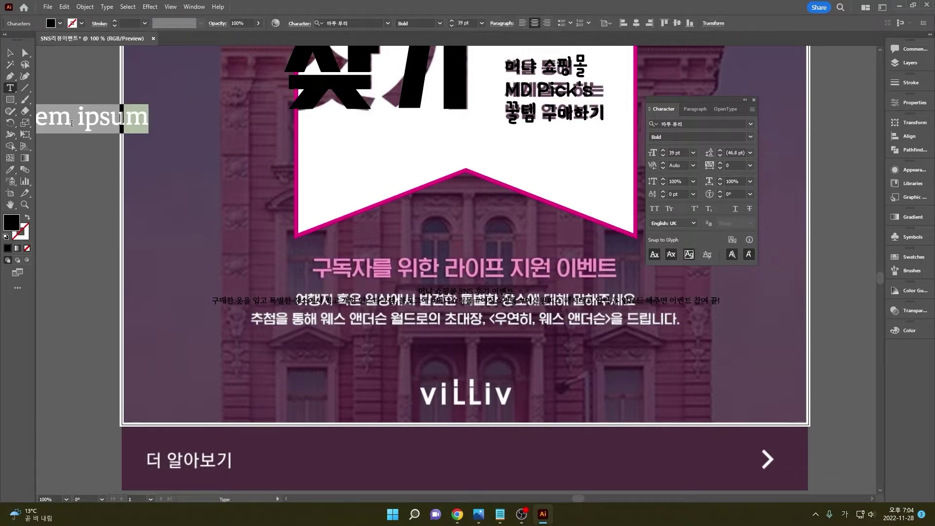
key(ctrl+v)
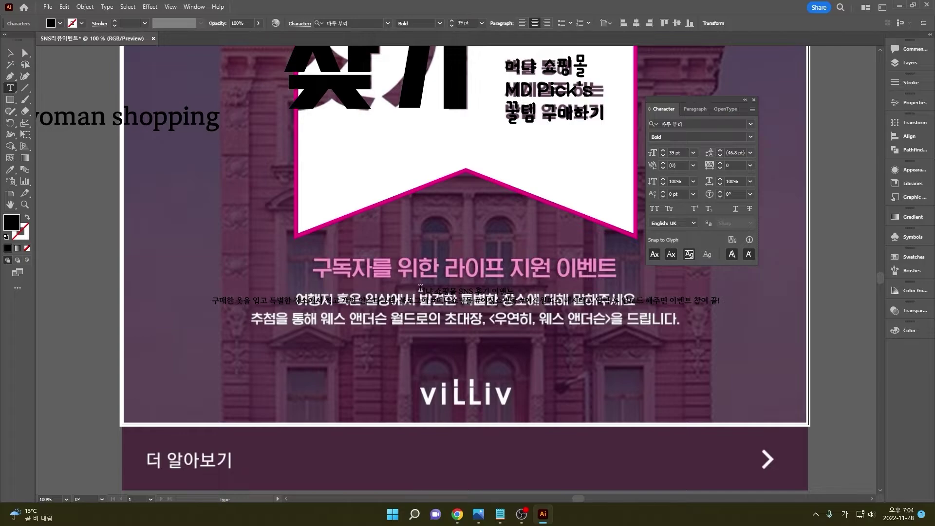
- Enlarge the SNS 후기 이벤트 line to 29 pt and move the event text up onto the reference's pink headline
drag(418, 291, 561, 291)
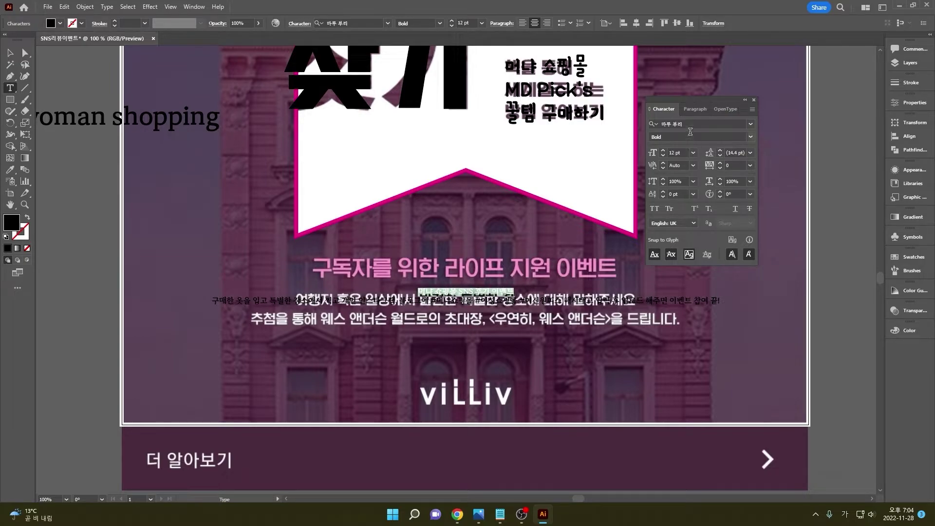
click(678, 152)
scroll(678, 153, up, 19)
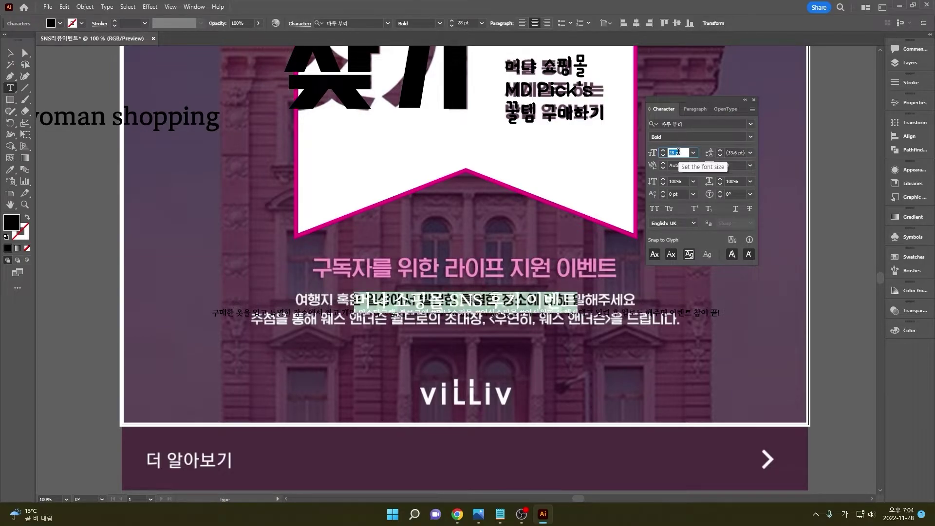
click(10, 53)
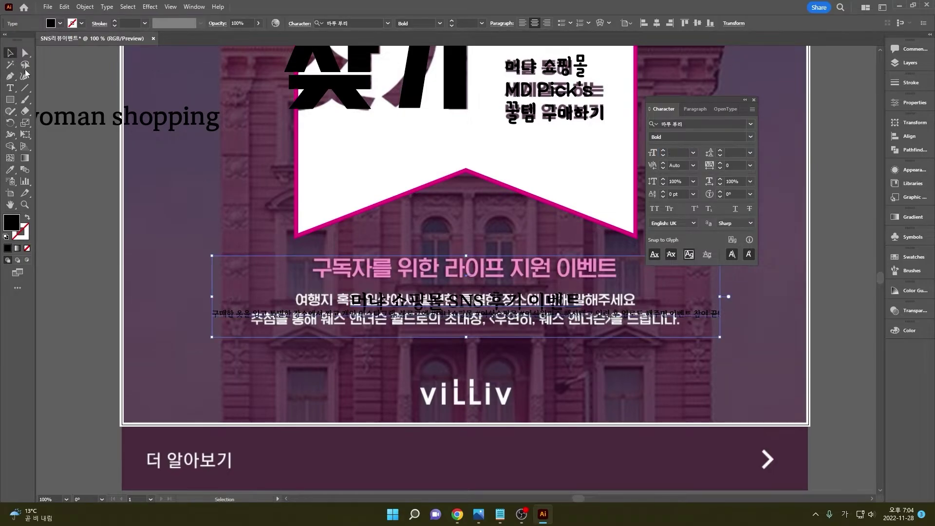
drag(475, 303, 360, 272)
- Set the SNS 후기 이벤트 line's font size to 35 pt to match the pink headline's width
double_click(423, 266)
key(ctrl+a)
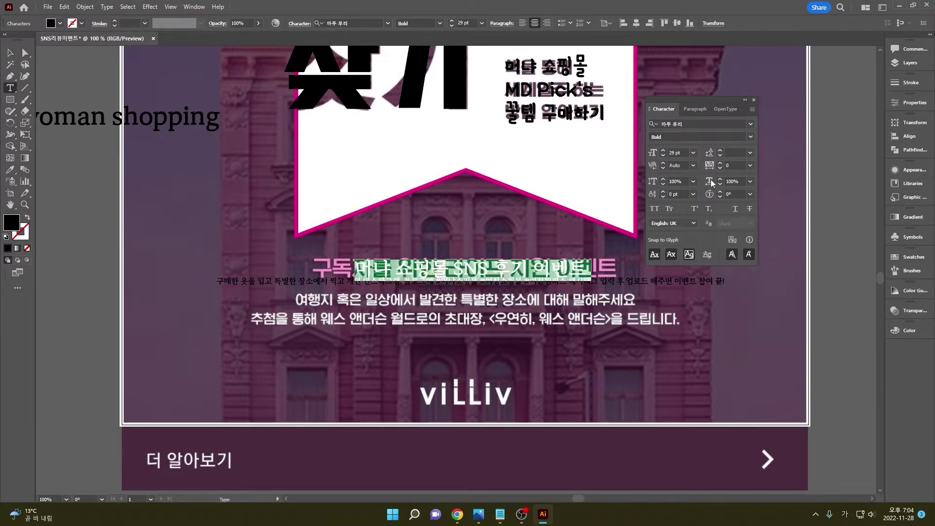
click(677, 152)
key(Up)
key(Up)
key(Up)
key(Up)
key(Up)
key(Up)
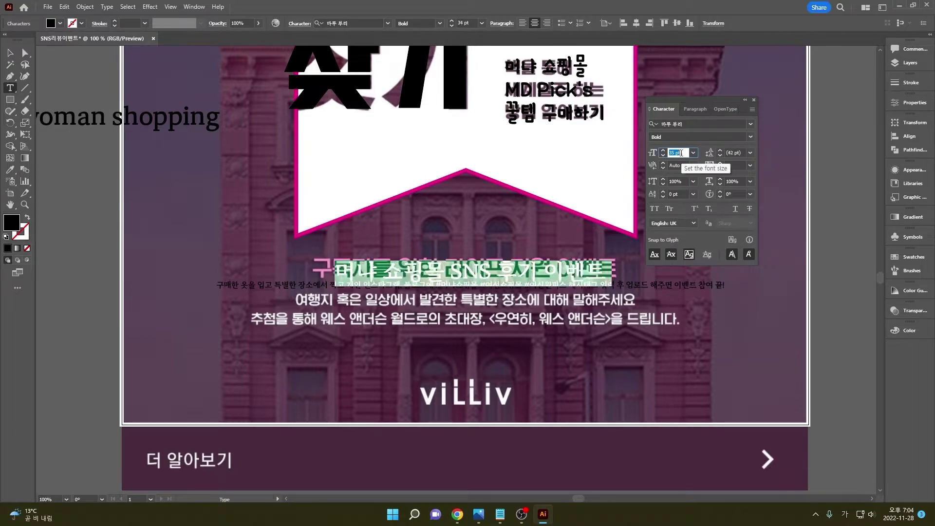
- Nudge the event text so the SNS 후기 이벤트 line sits directly over the reference's pink headline
click(9, 52)
drag(491, 280, 491, 279)
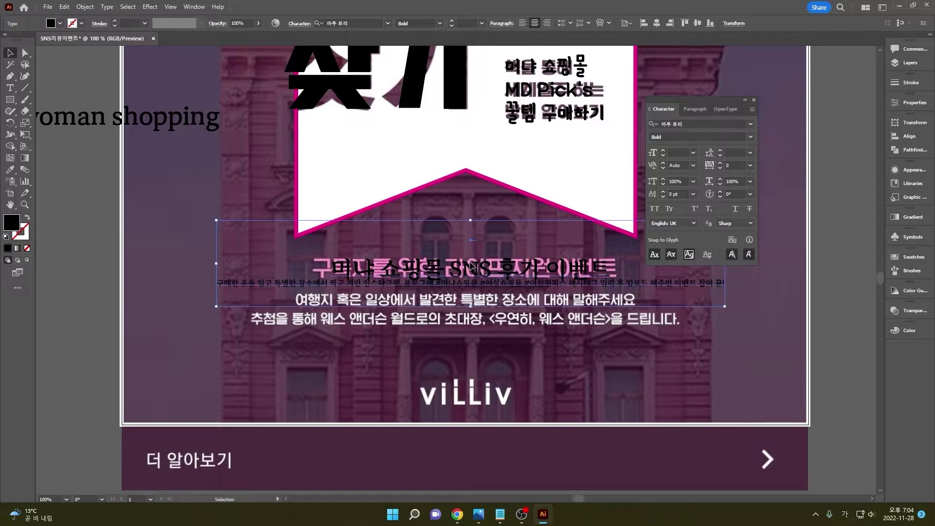
double_click(404, 267)
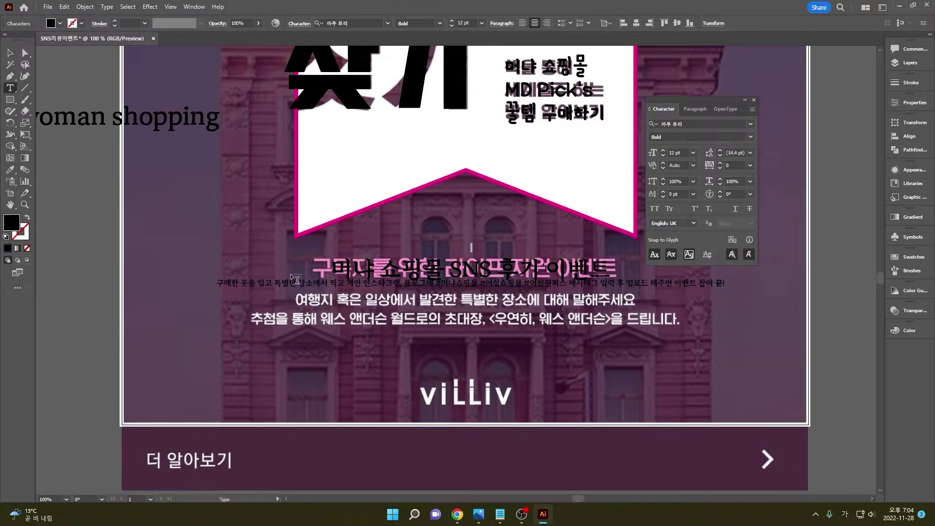
click(297, 280)
click(10, 53)
drag(477, 259, 475, 265)
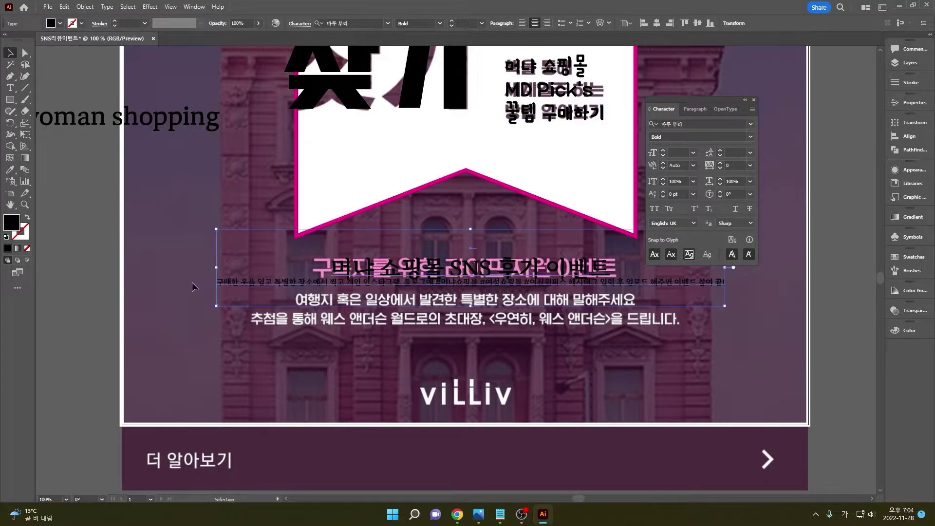
- Cut the 구매한 옷을 입고 line from the event text, paste it as separate point text, and place it over the reference's white sub-copy
double_click(226, 282)
key(ctrl+a)
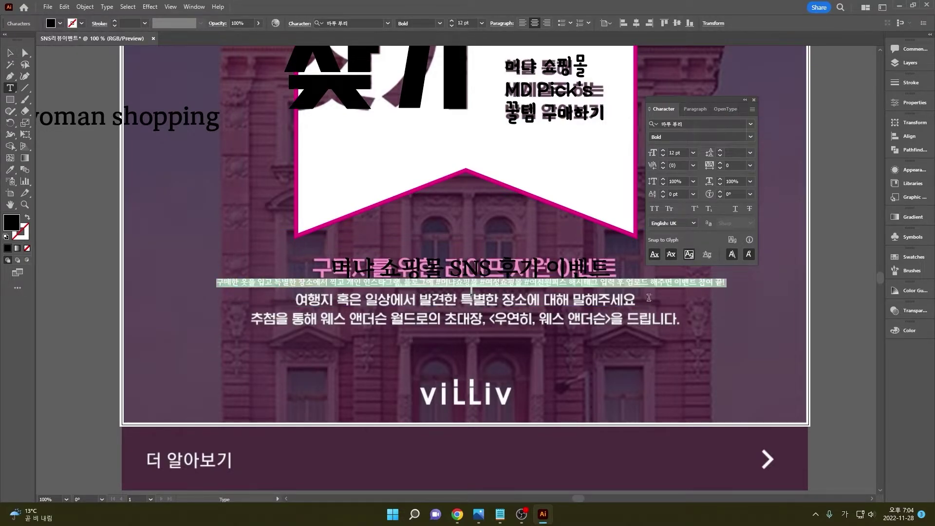
key(BackSpace)
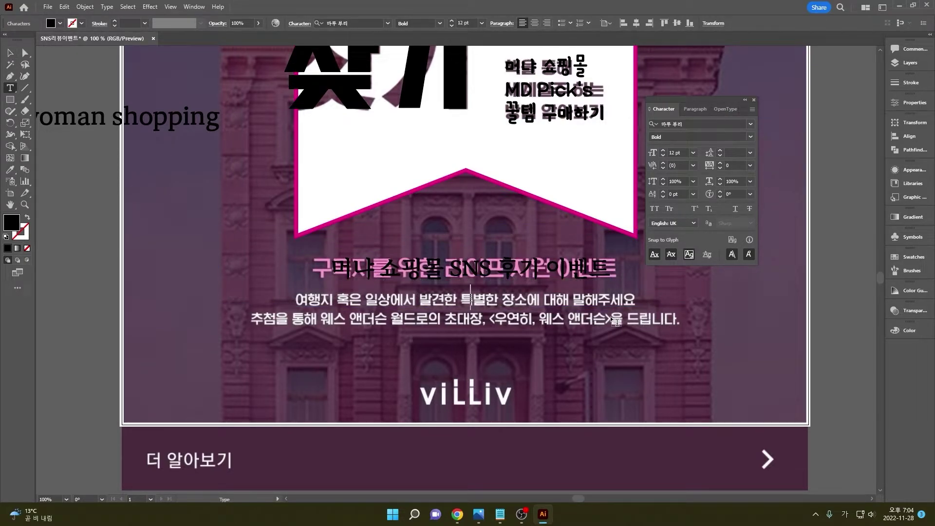
key(BackSpace)
click(76, 242)
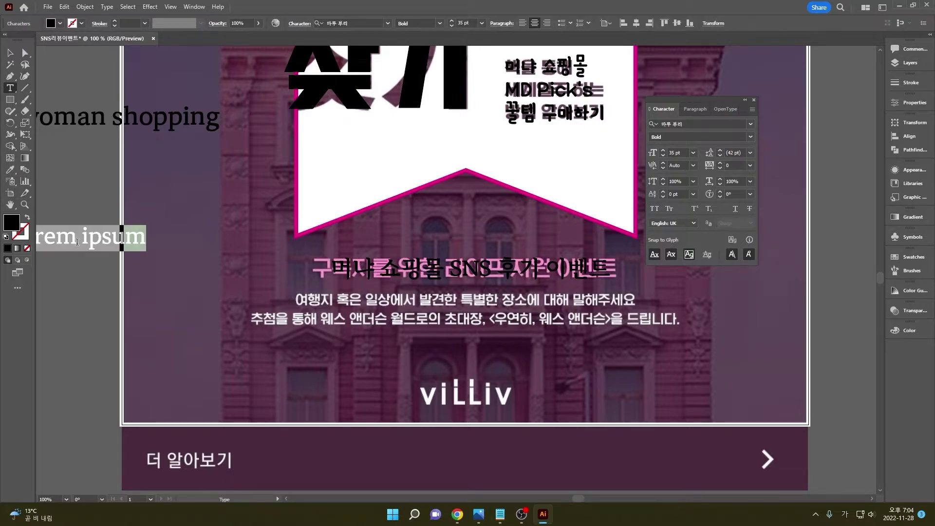
key(ctrl+v)
key(Escape)
drag(100, 241, 561, 303)
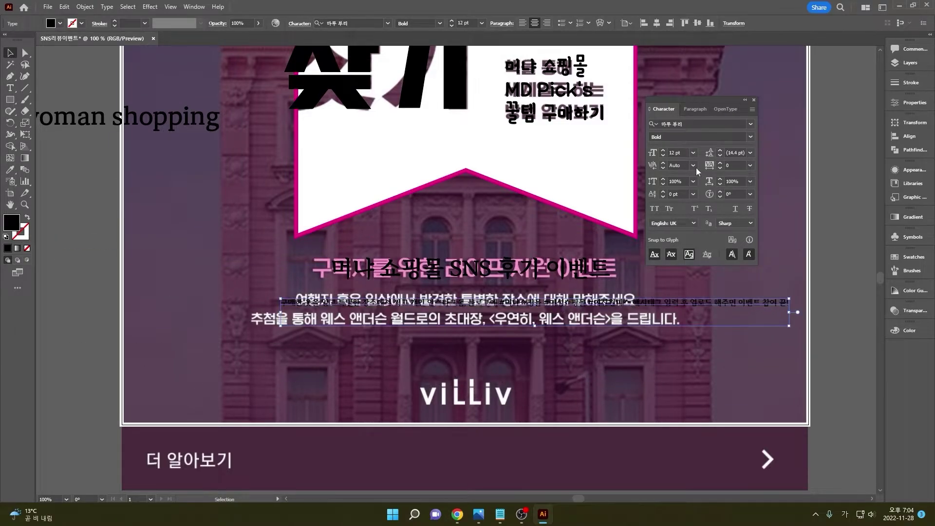
- Enlarge the separated 구매한 옷을 입고 body text to 25 pt
click(680, 153)
text(20)
key(Return)
key(Up)
key(Up)
key(Up)
key(Up)
key(Up)
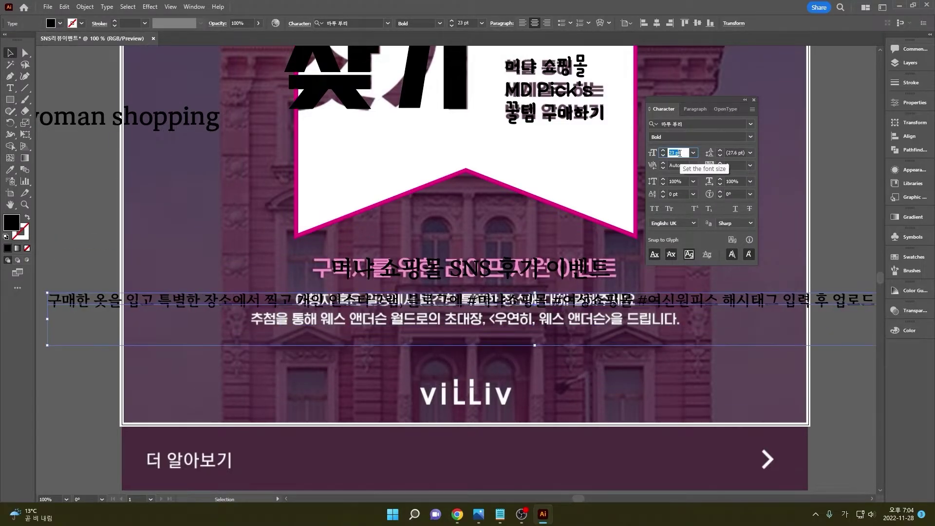
- Try splitting the body text into three lines, breaking before 개인 인스타그램 and before 해시태그
drag(367, 302, 369, 302)
double_click(370, 303)
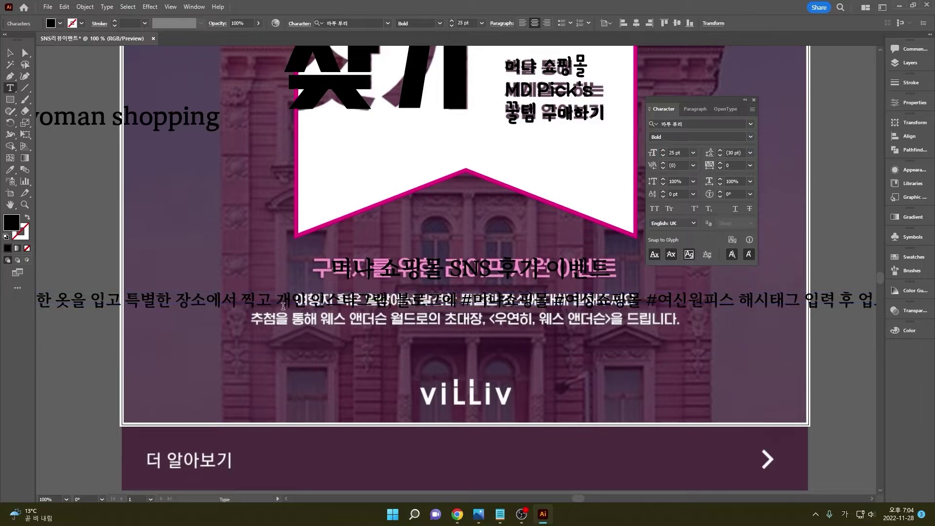
key(Return)
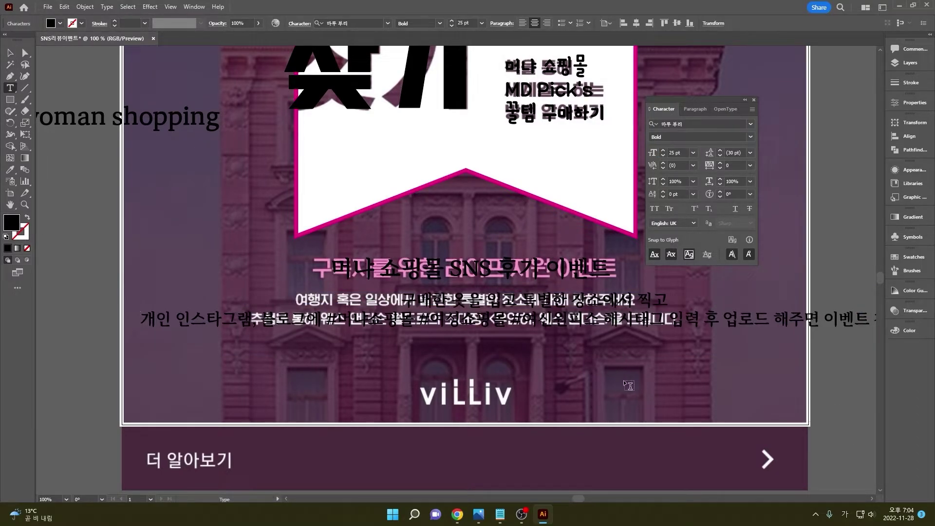
click(720, 320)
key(Return)
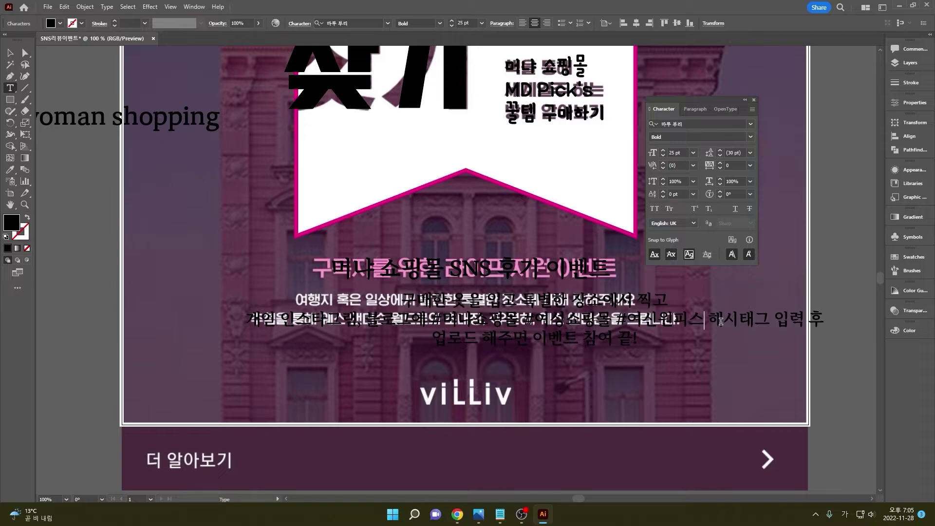
key(BackSpace)
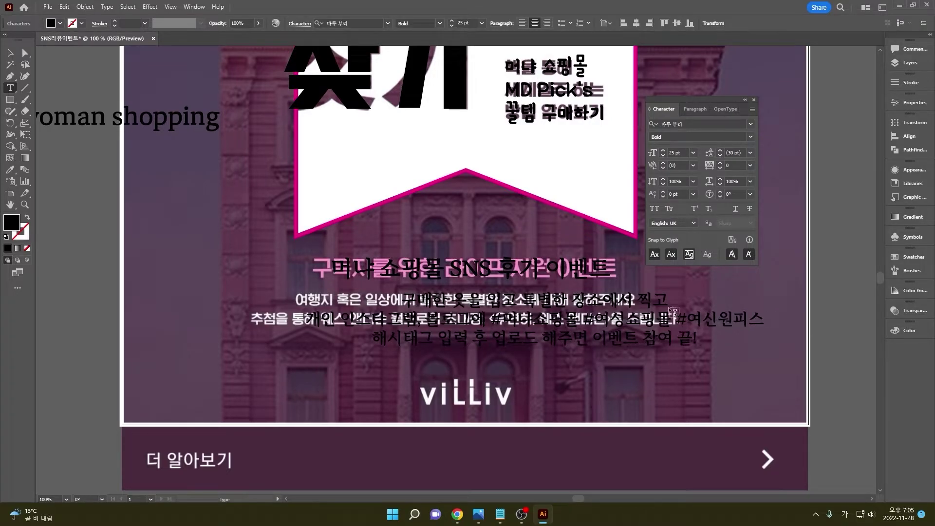
- Rearrange the body text into two lines, ending the first at 블로그에 and starting the second at #머냐쇼핑몰
click(730, 307)
key(Delete)
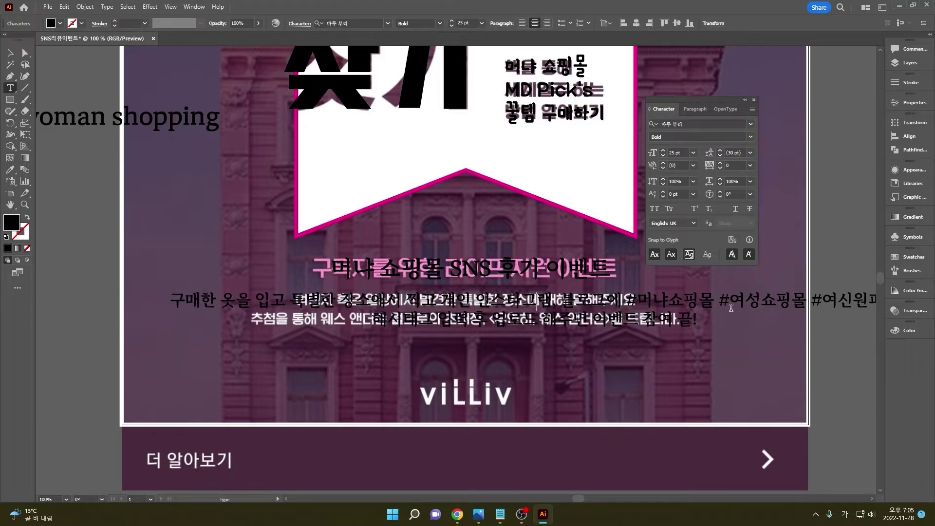
key(Return)
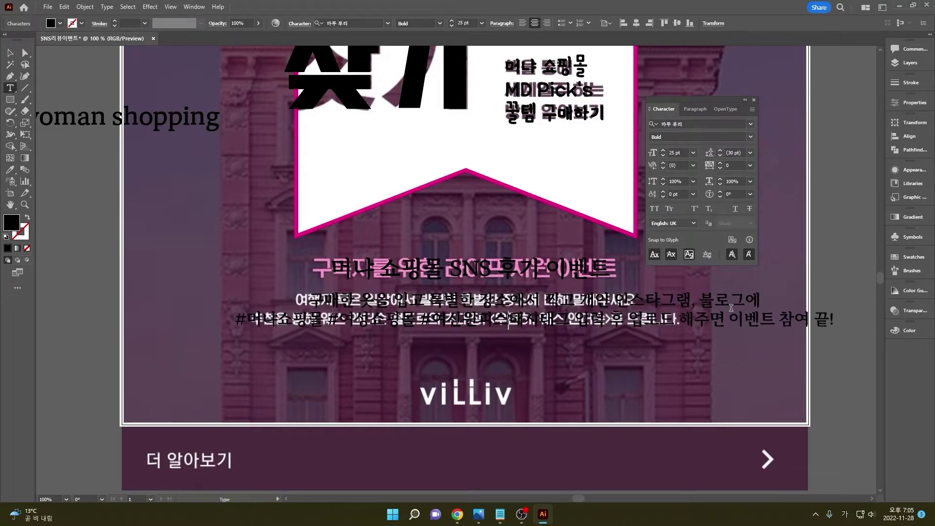
key(Delete)
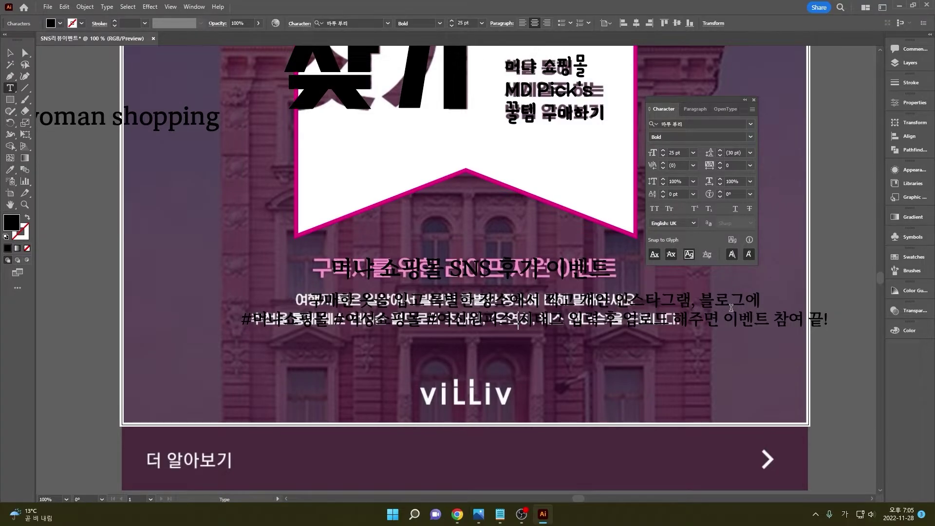
key(ctrl+z)
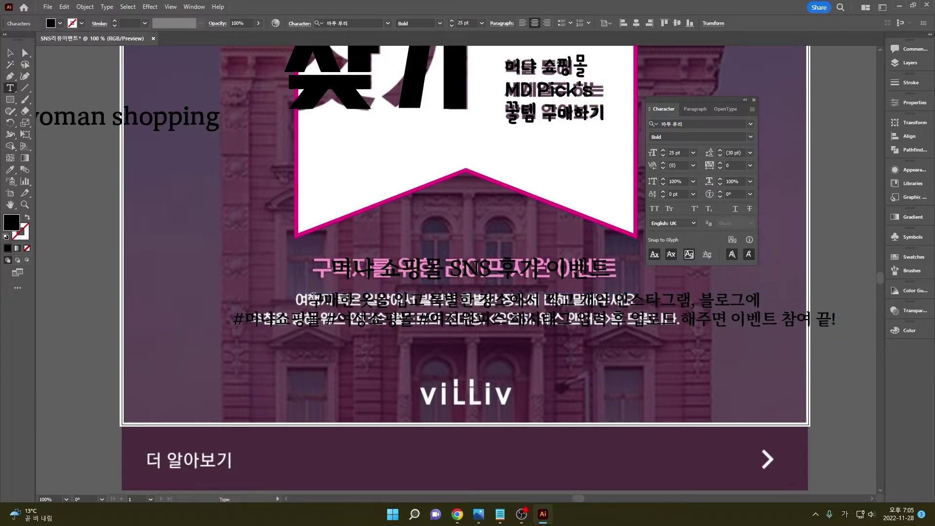
- Reduce the whole two-line body text to 23 pt
drag(314, 296, 821, 338)
click(12, 55)
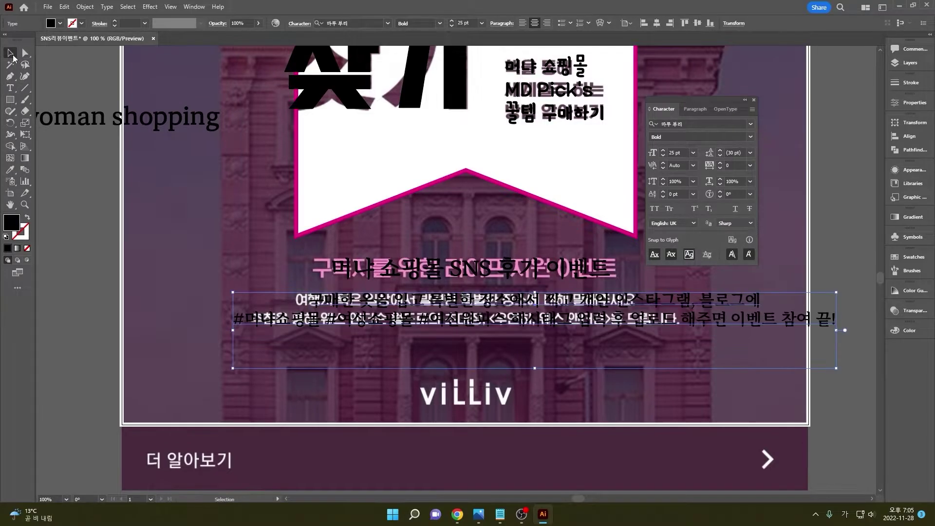
click(679, 156)
key(Down)
key(Down)
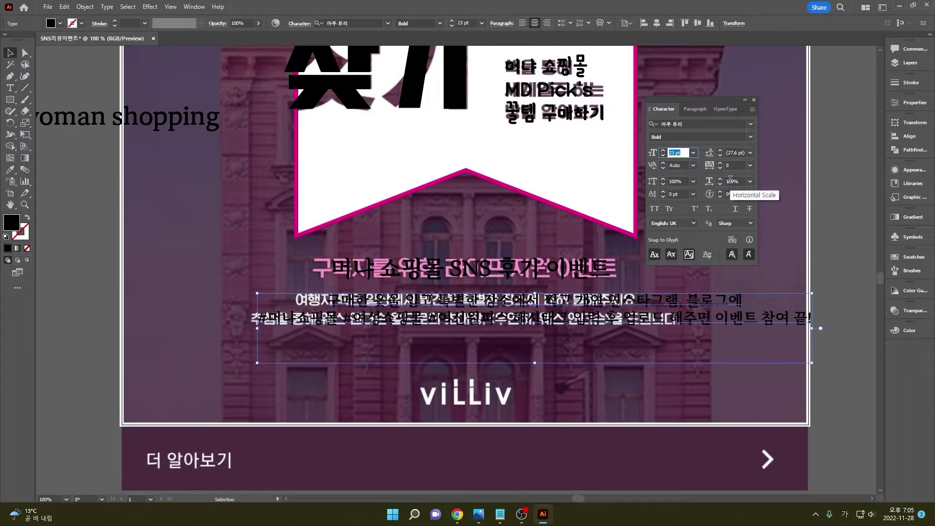
- Tighten the two-line body text's tracking to -71
click(734, 165)
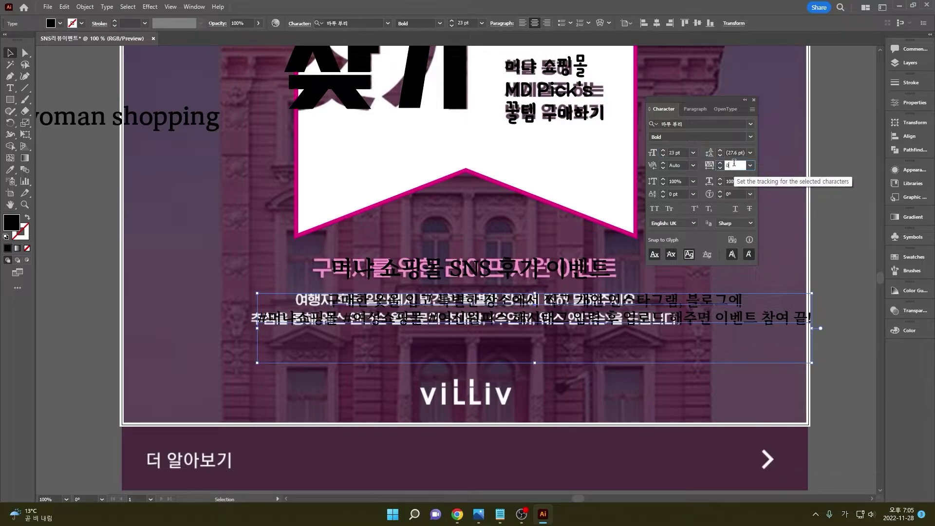
key(Down)
key(Down)
key(Down)
key(Down)
key(Down)
key(Down)
key(Down)
key(Down)
key(Down)
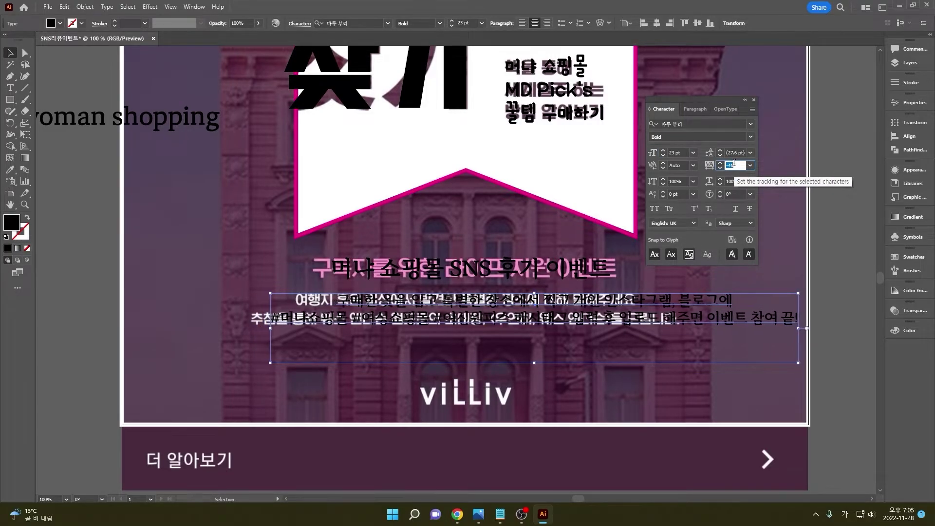
key(Down)
key(Down)
key(Down)
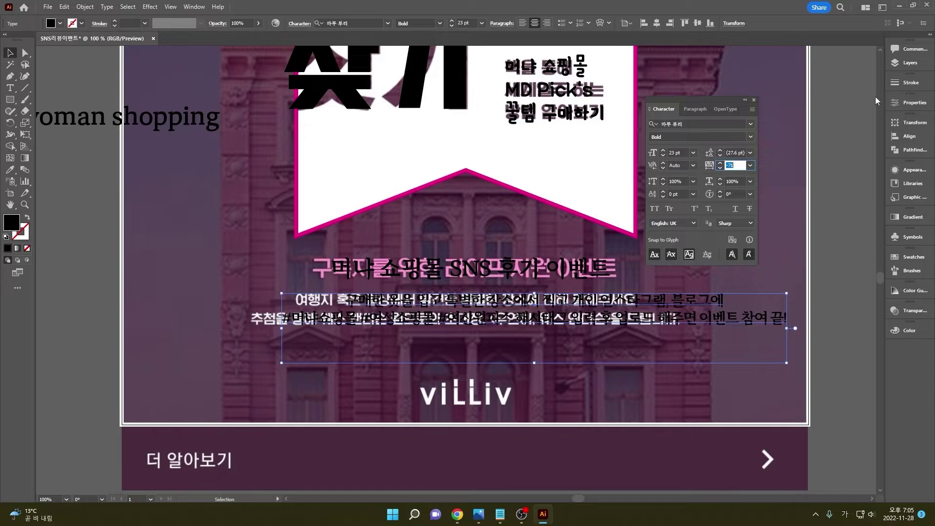
- Reduce the body text to 21 pt and center it over the reference's two white sub-copy lines
click(678, 153)
key(Down)
key(Down)
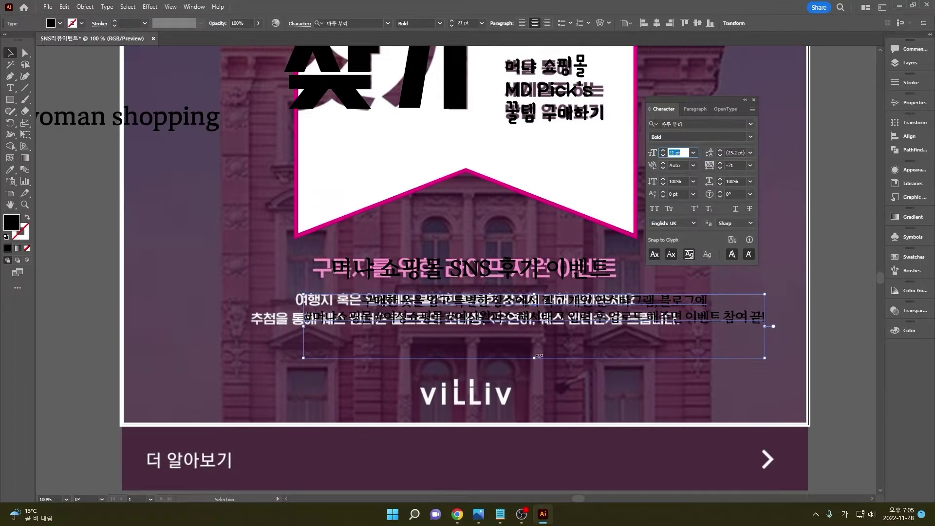
drag(517, 302, 463, 306)
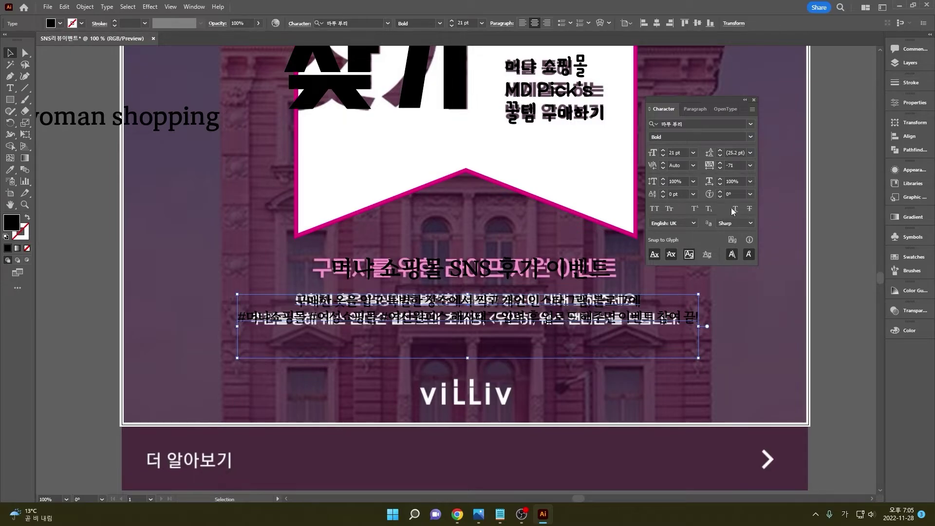
- Narrow the body text's horizontal scale to 92%
click(732, 181)
text(94)
key(Return)
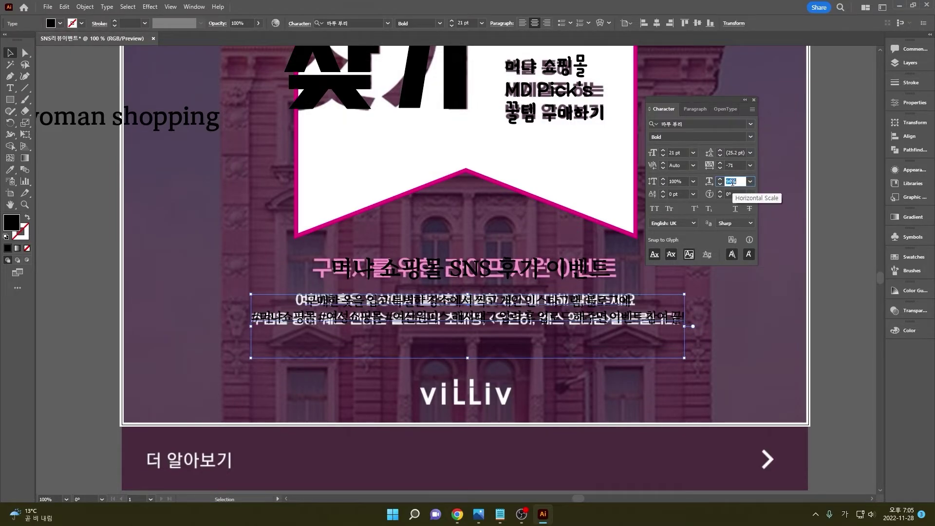
key(Down)
key(Down)
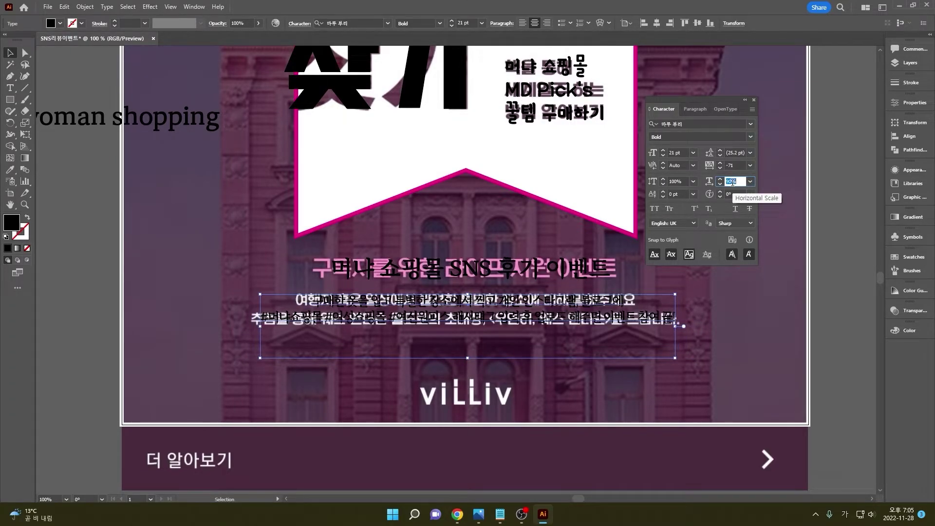
- Increase the narrowed body text's font size to 23 pt
click(679, 154)
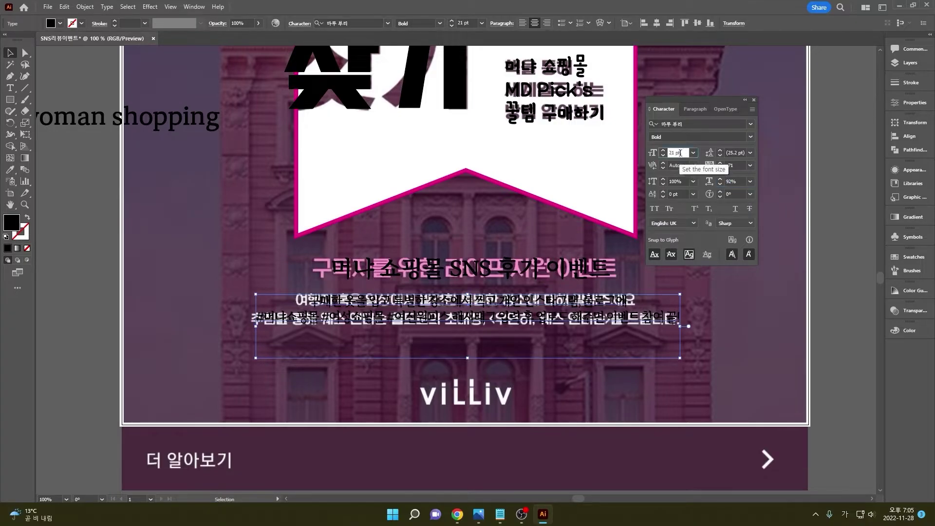
key(Up)
key(Up)
key(Up)
key(Down)
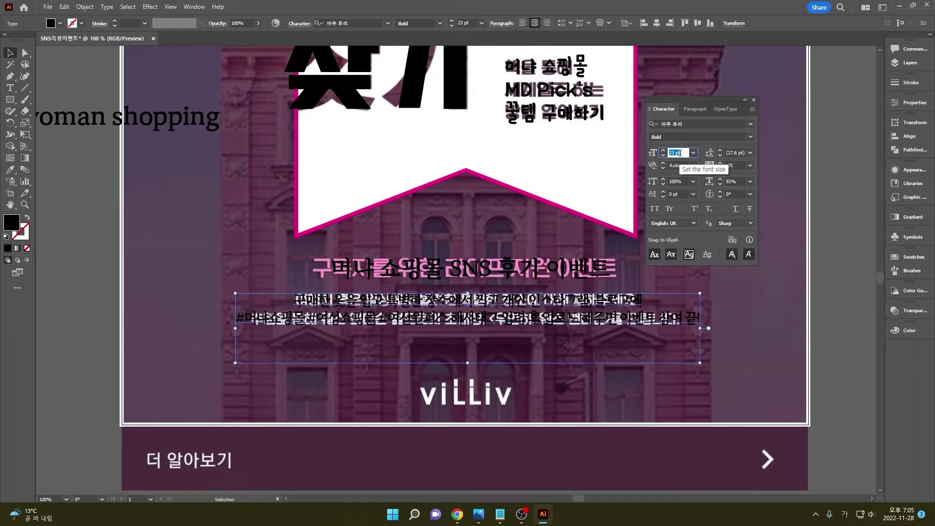
- Set the body text's horizontal scale to 88% to approach the width of the reference sub-copy
click(741, 181)
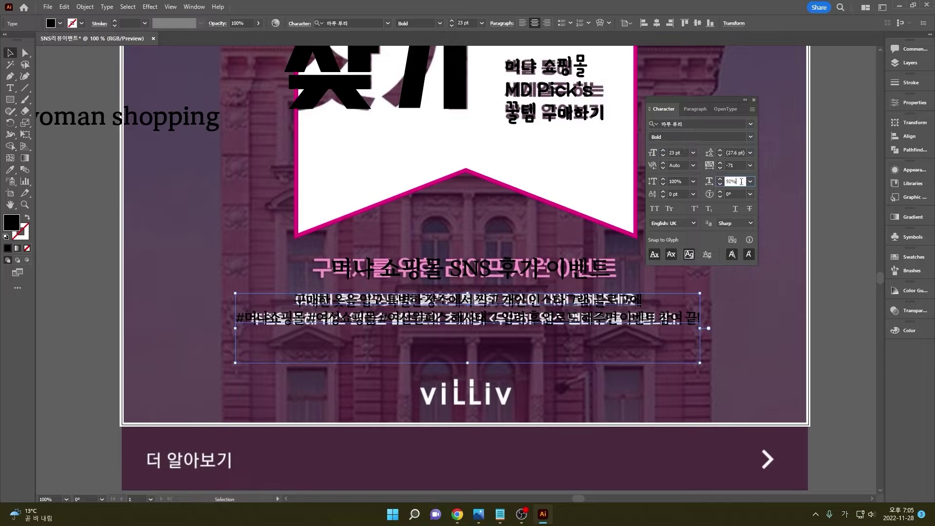
key(Down)
key(Down)
key(Down)
key(Down)
key(Down)
key(Down)
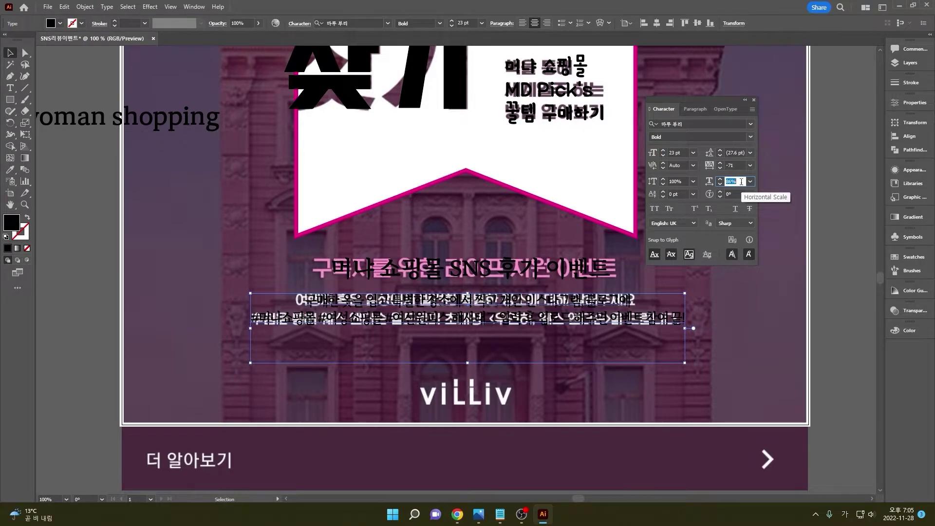
key(Up)
key(Up)
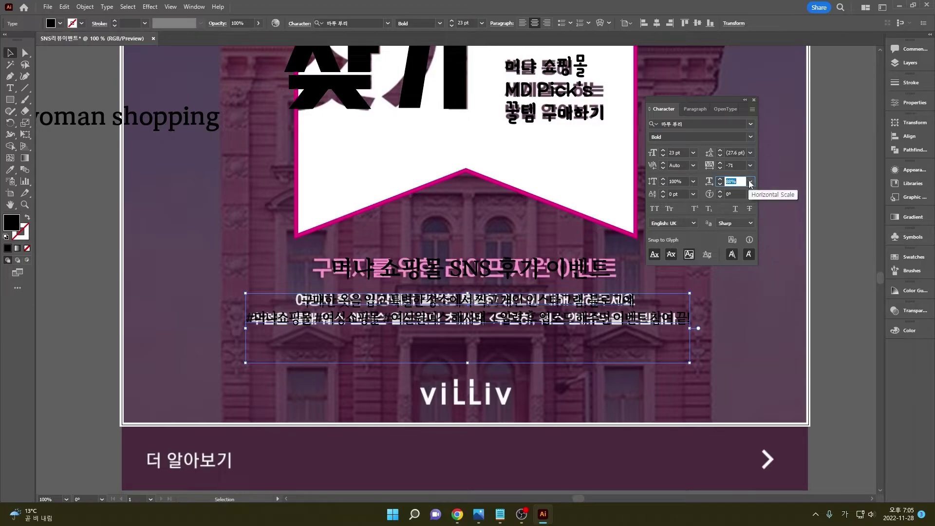
- Set the body text's font size to 23.5 pt, deselect it, and dock the floating Character settings with the collapsed panels
click(681, 151)
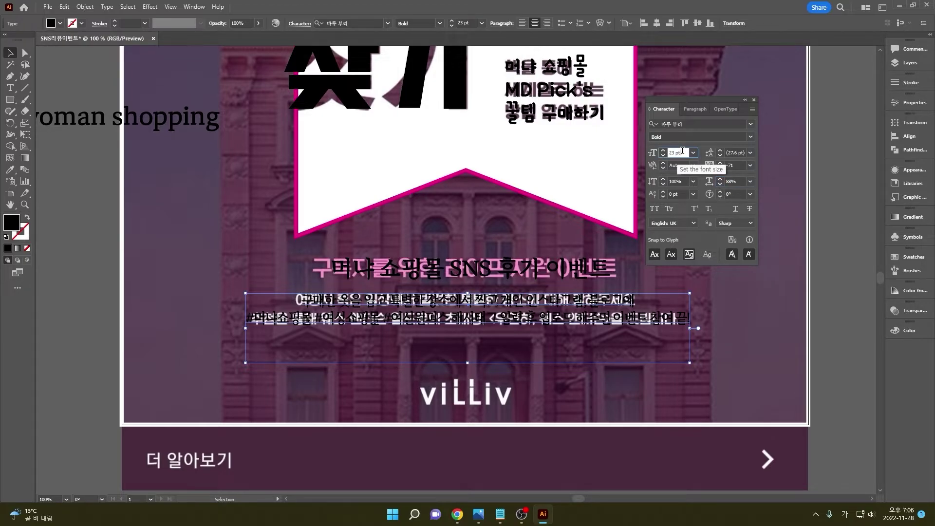
key(Up)
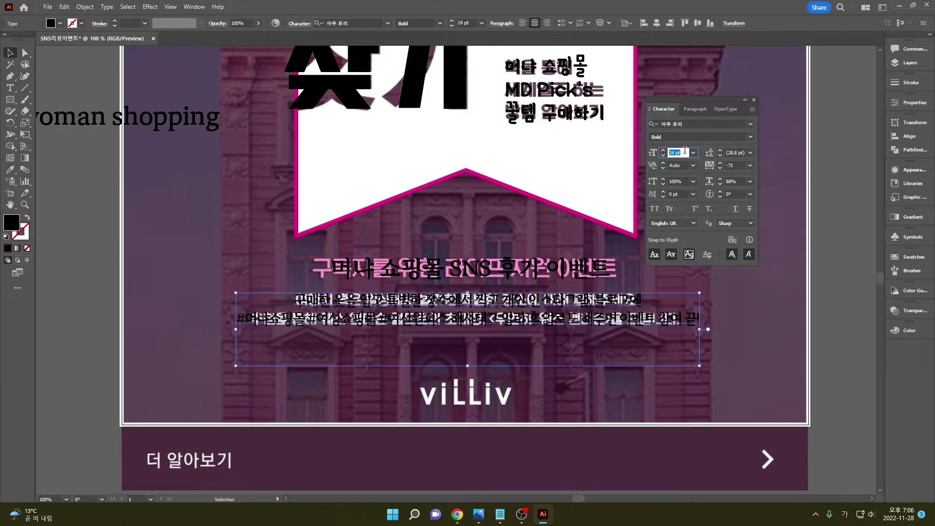
text(23.5)
key(Return)
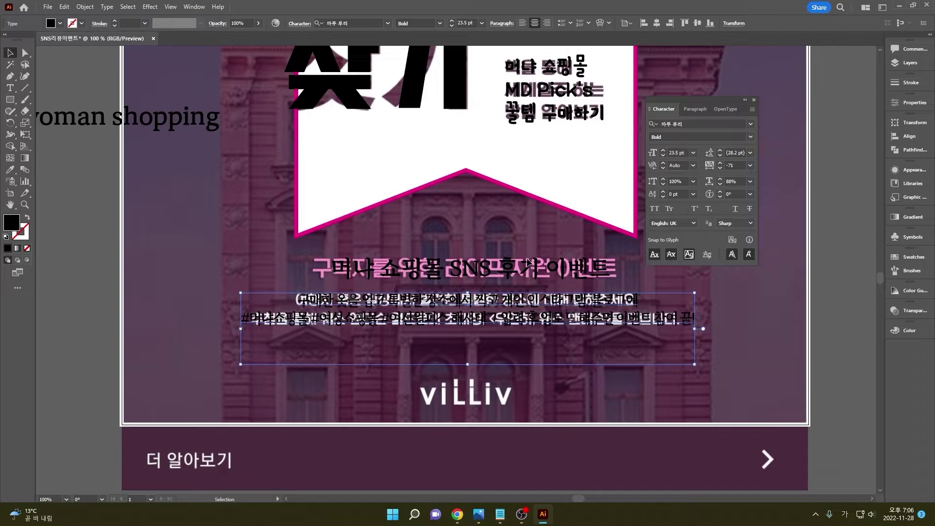
click(588, 401)
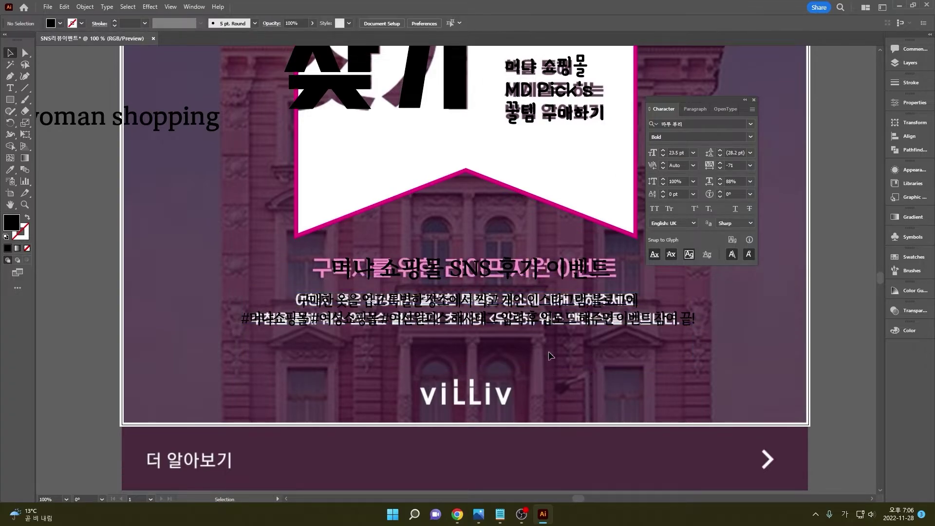
drag(698, 99, 875, 358)
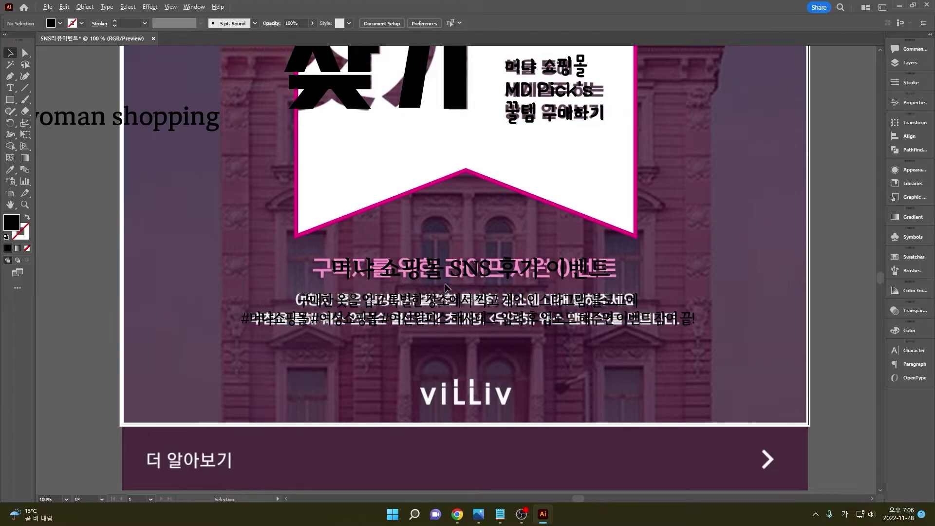
- Remove the empty line above the 머냐 쇼핑몰 SNS 후기 이벤트 headline
click(332, 279)
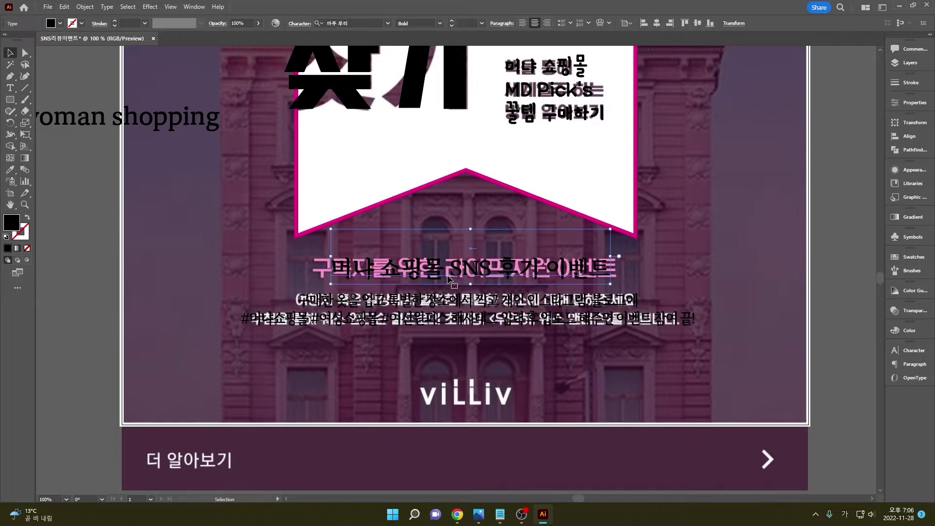
double_click(335, 263)
drag(328, 258, 310, 240)
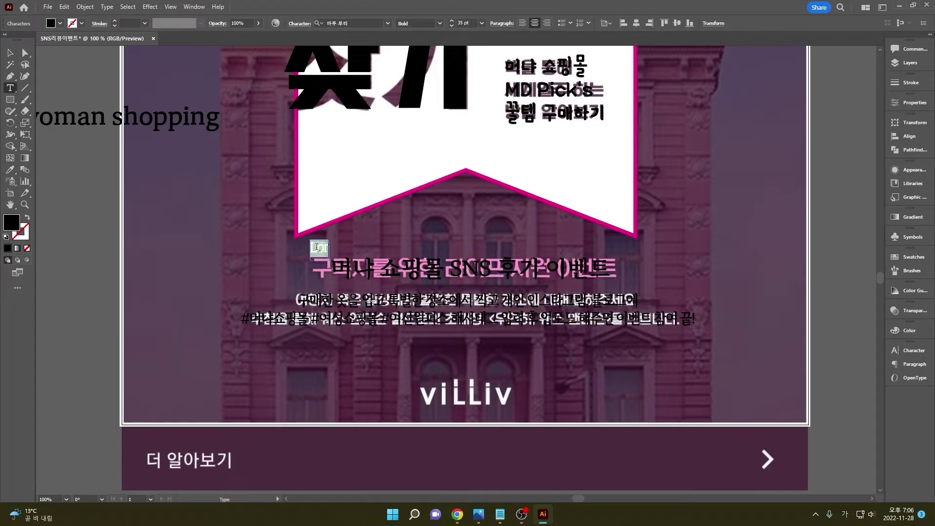
key(ctrl+z)
key(BackSpace)
key(Escape)
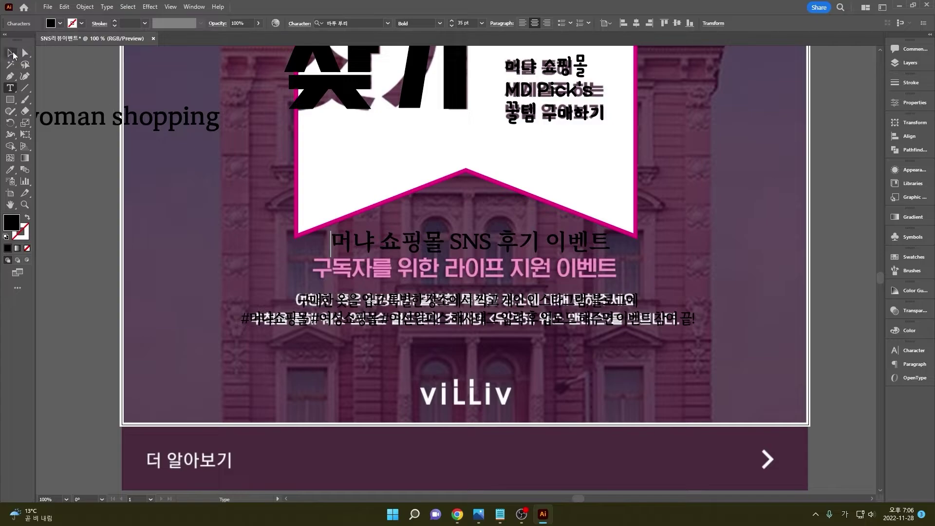
- Move the event headline straight down onto the reference's pink headline, and recolor the two-line body text below it white
drag(525, 256, 525, 279)
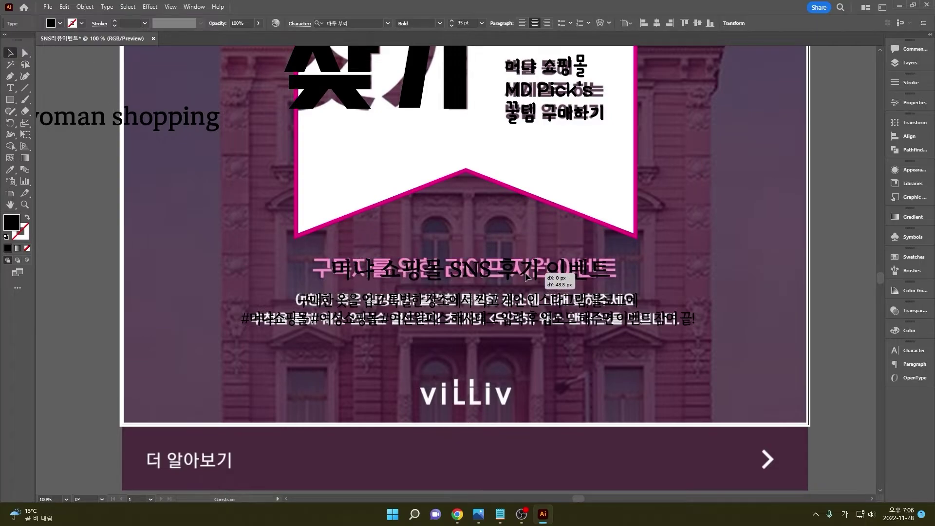
click(528, 308)
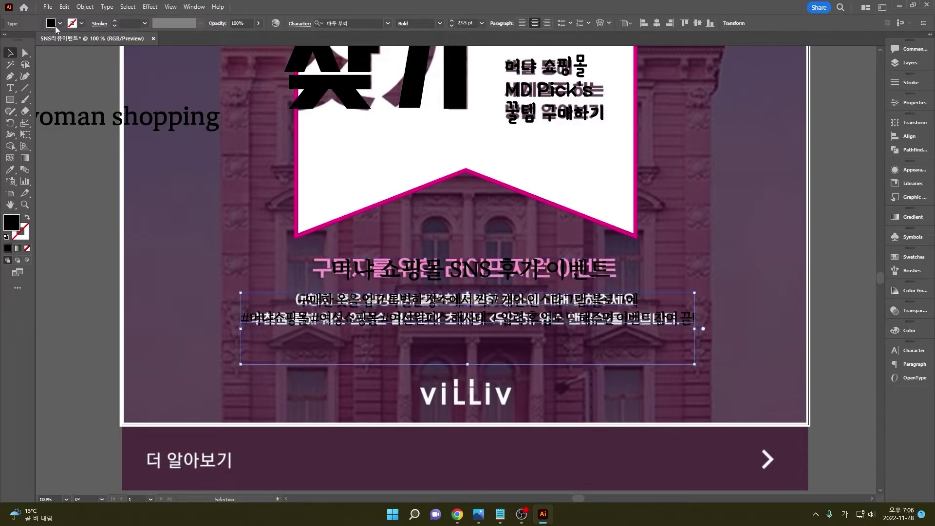
click(60, 23)
click(20, 39)
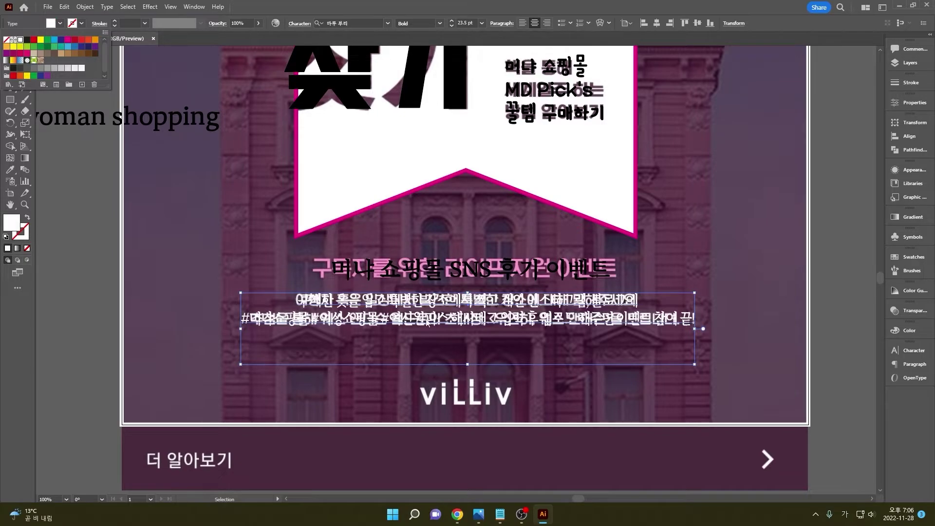
click(688, 322)
double_click(689, 321)
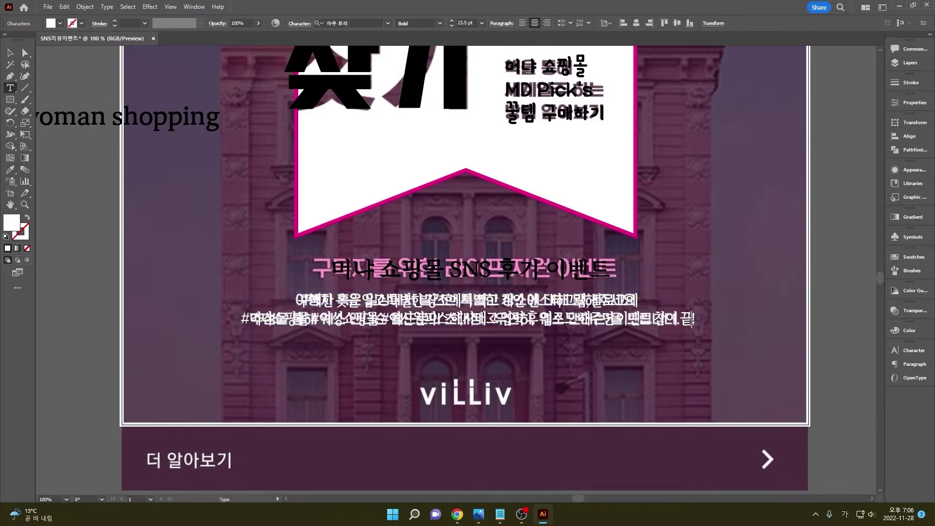
click(10, 52)
click(163, 195)
scroll(563, 319, down, 2)
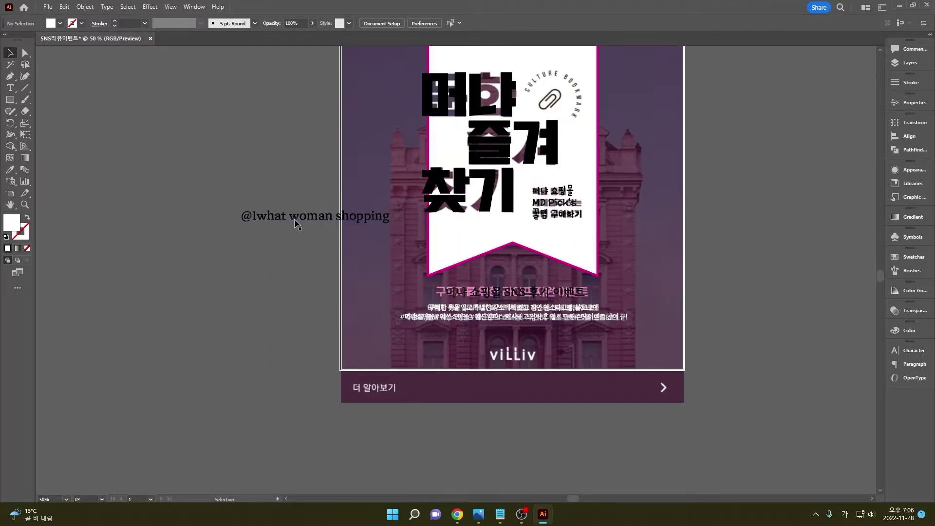
drag(294, 218, 591, 65)
scroll(604, 61, up, 3)
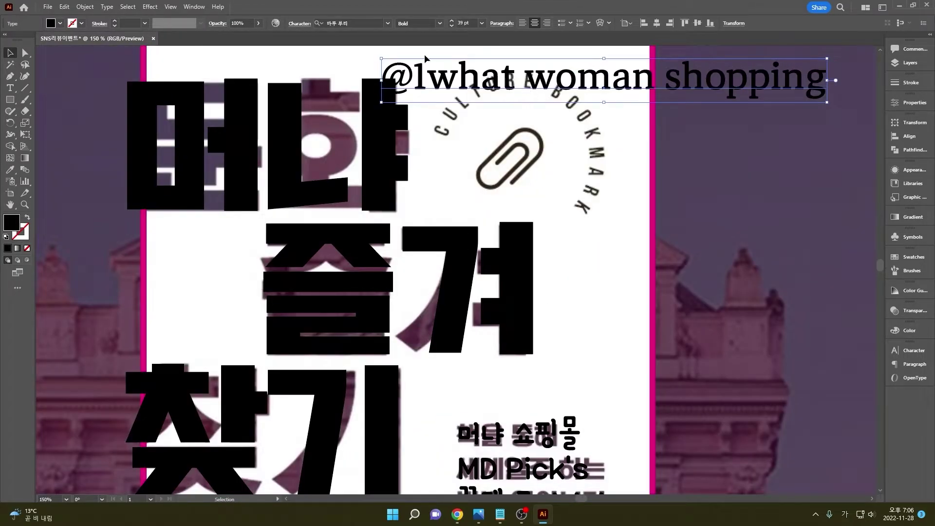
click(388, 24)
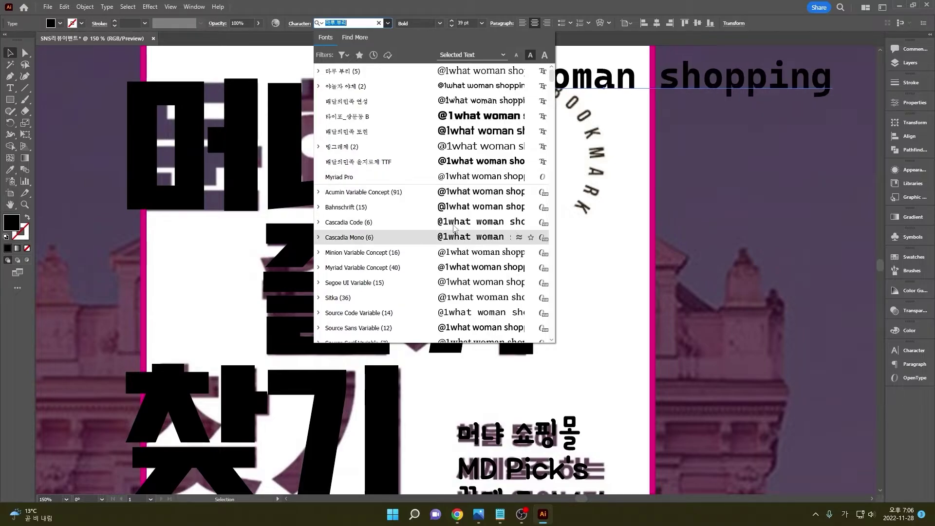
scroll(438, 222, down, 8)
drag(550, 197, 550, 277)
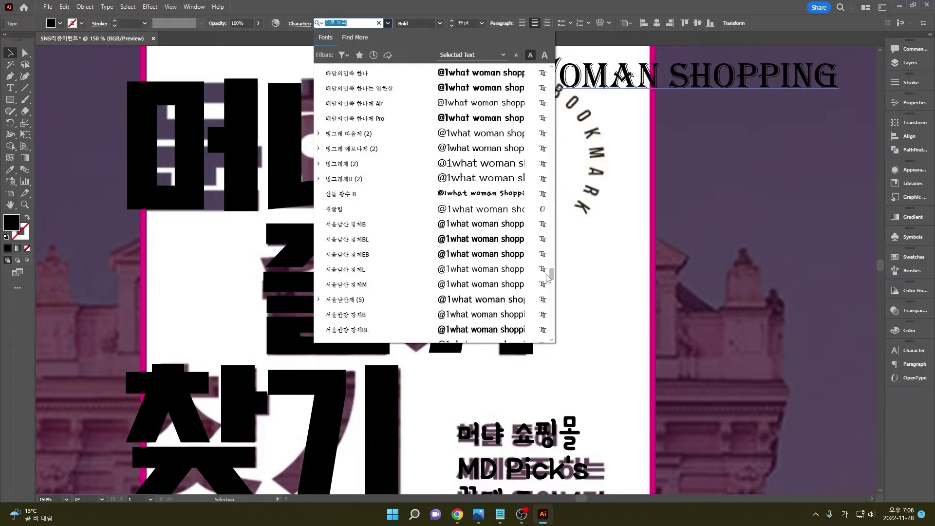
click(498, 271)
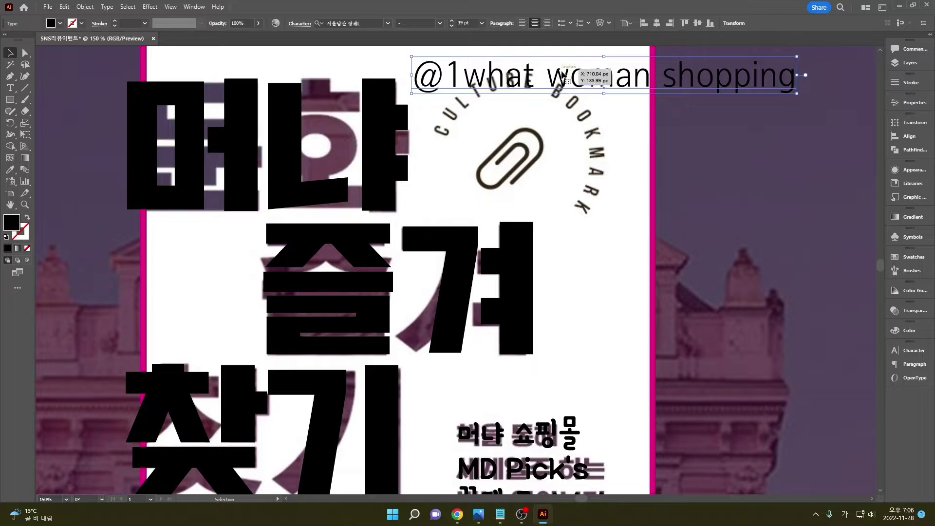
click(105, 7)
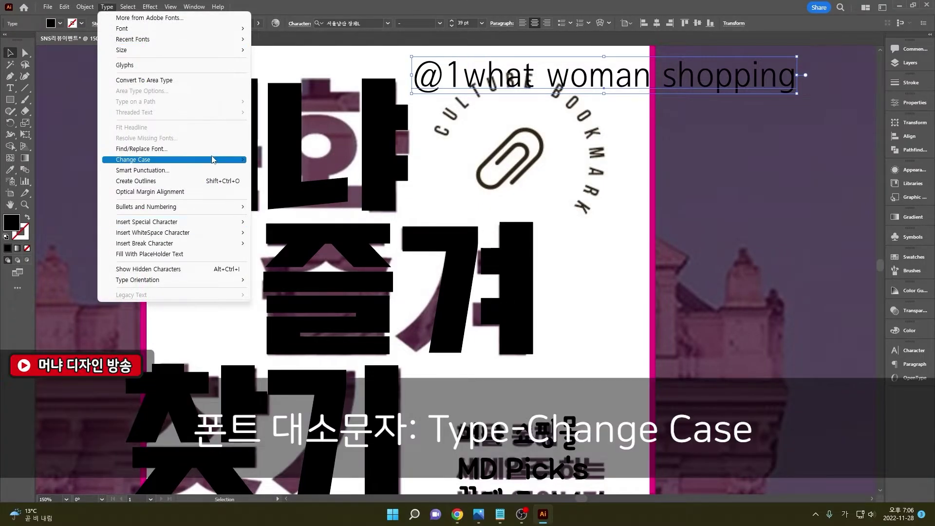
mouse_move(213, 159)
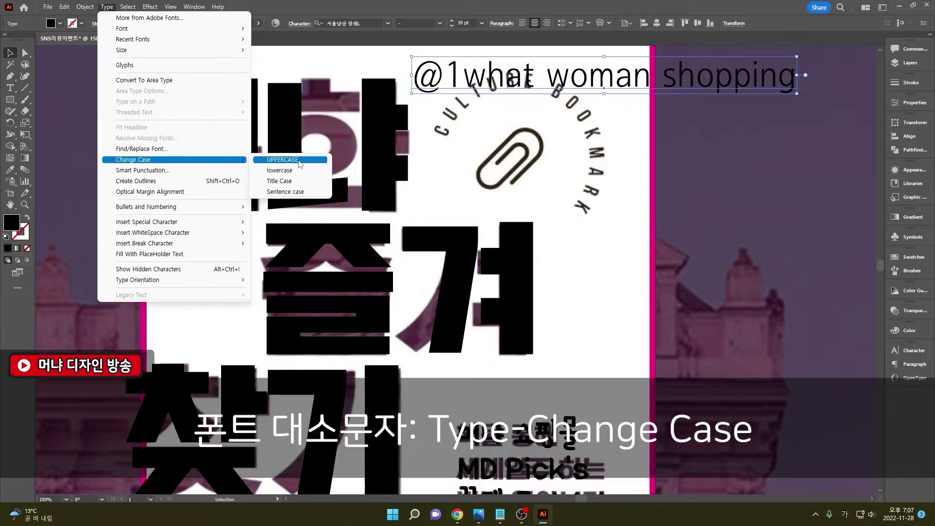
click(282, 159)
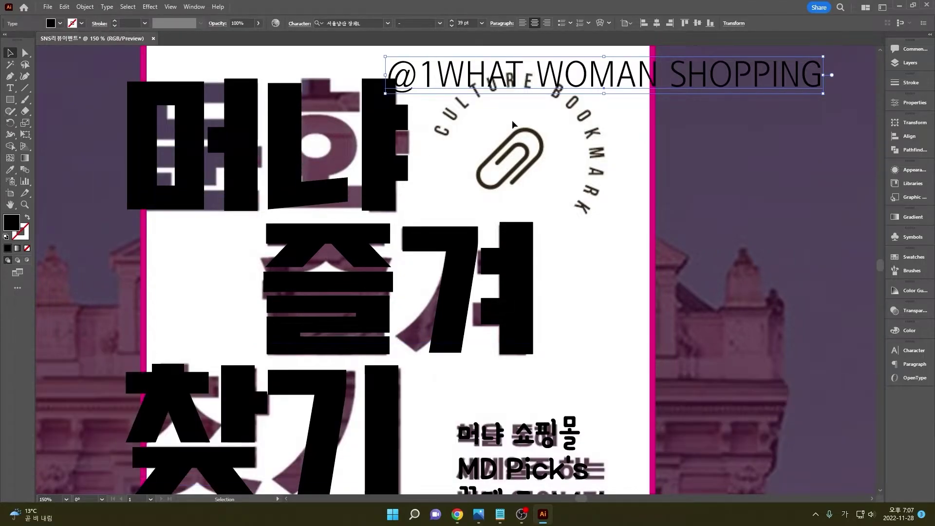
drag(493, 84, 498, 72)
key(t)
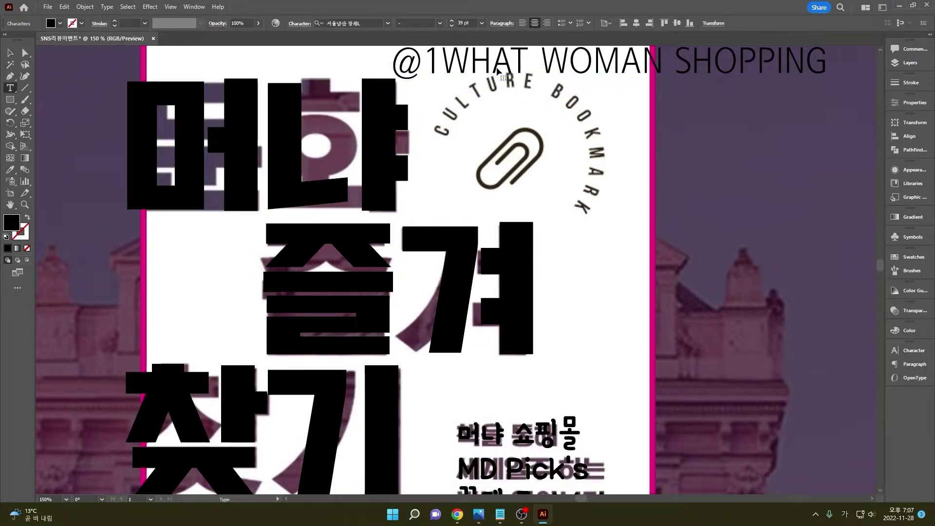
click(493, 59)
key(ctrl+a)
key(ctrl+c)
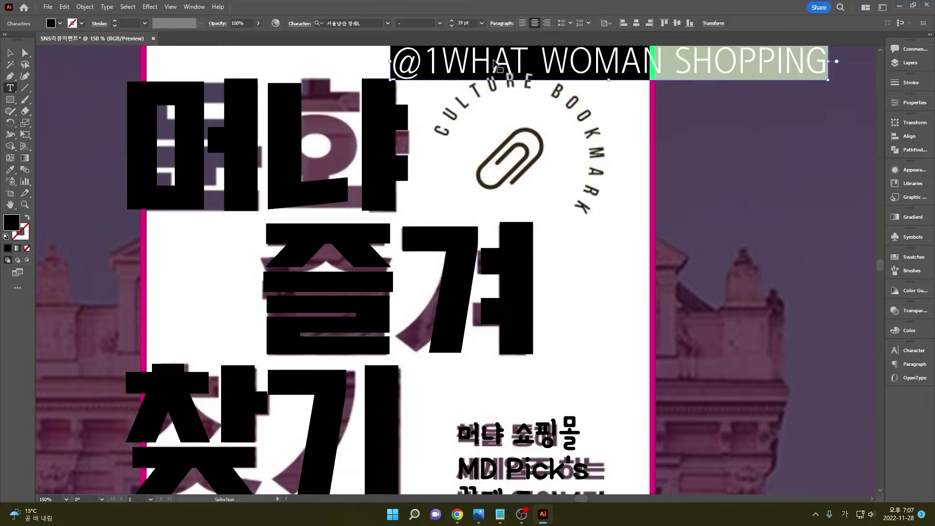
- Draw a circle about 153 px wide inside the CULTURE BOOKMARK lettering, align it with the arc, and swap its fill and stroke
click(10, 101)
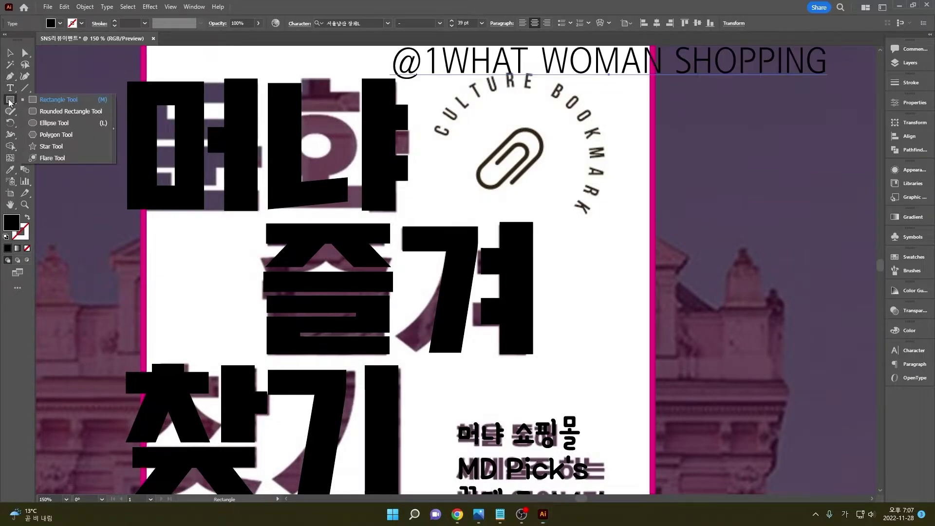
click(52, 122)
drag(446, 82, 561, 232)
key(v)
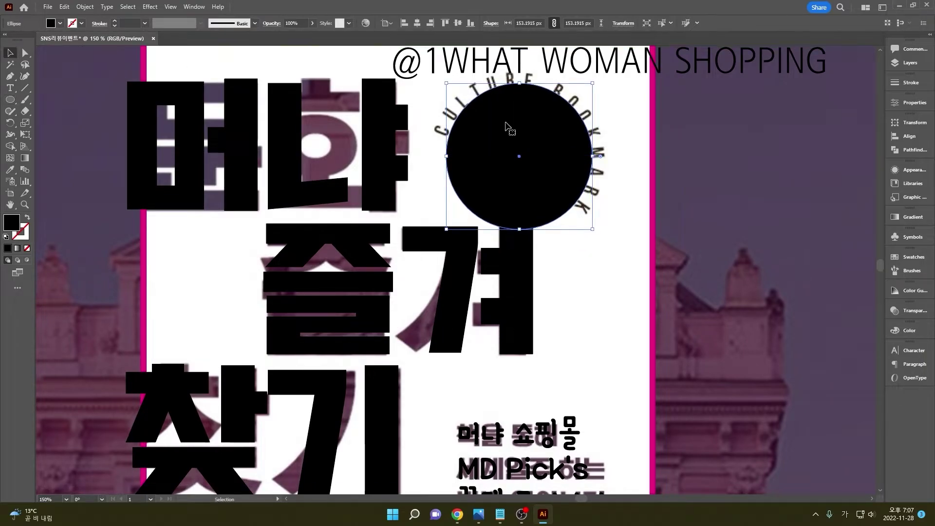
drag(505, 124, 506, 117)
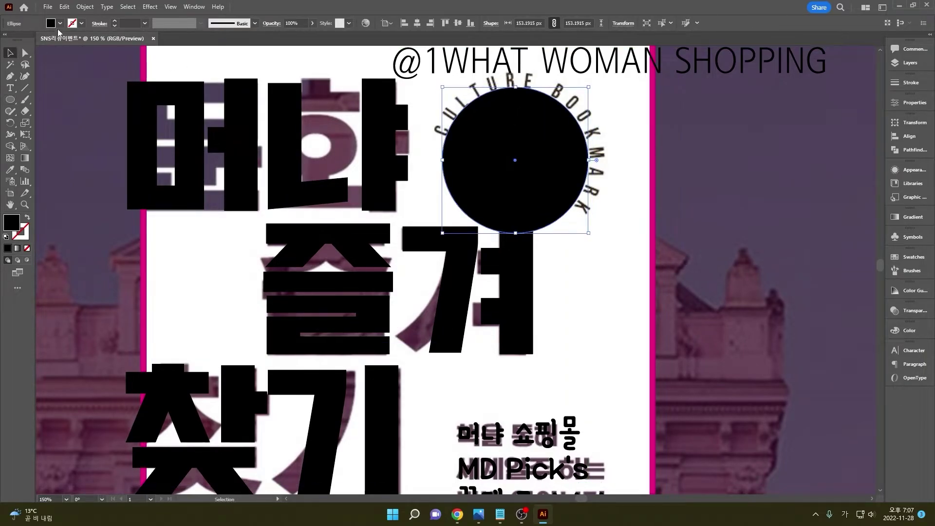
click(28, 218)
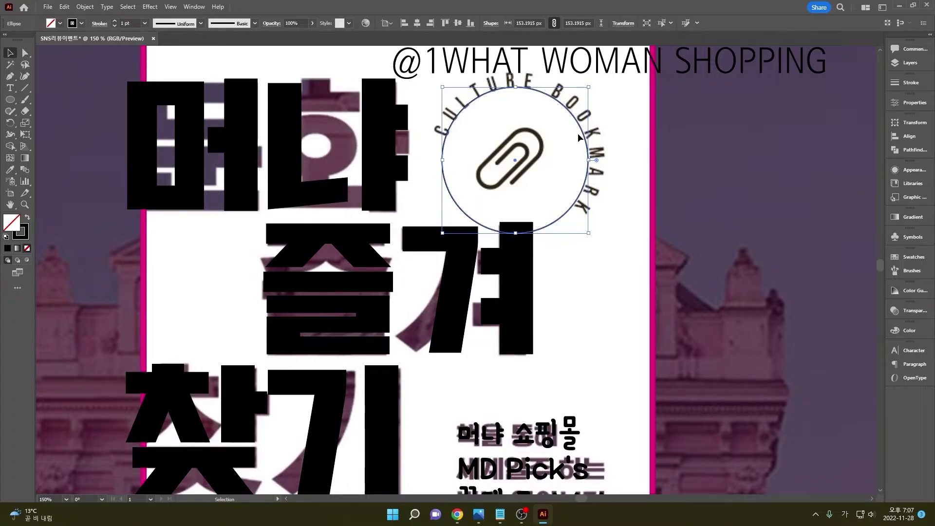
click(16, 90)
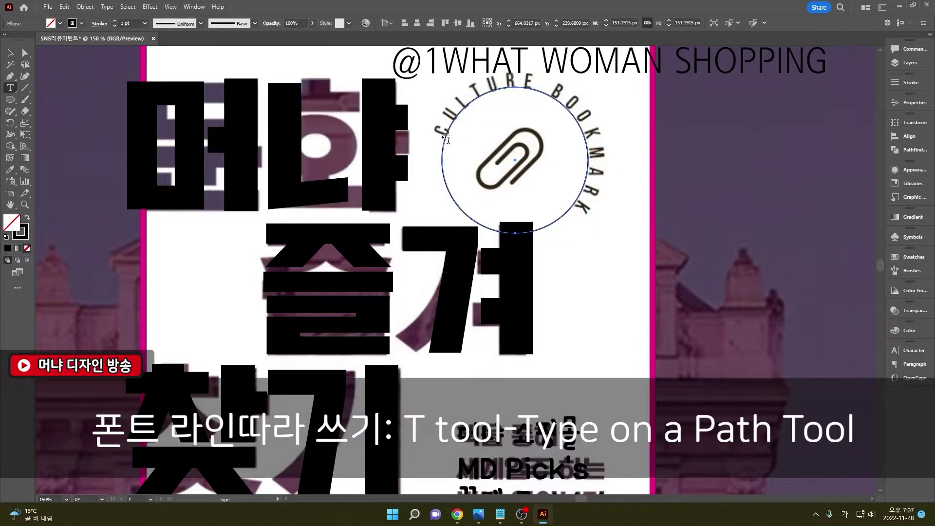
click(10, 90)
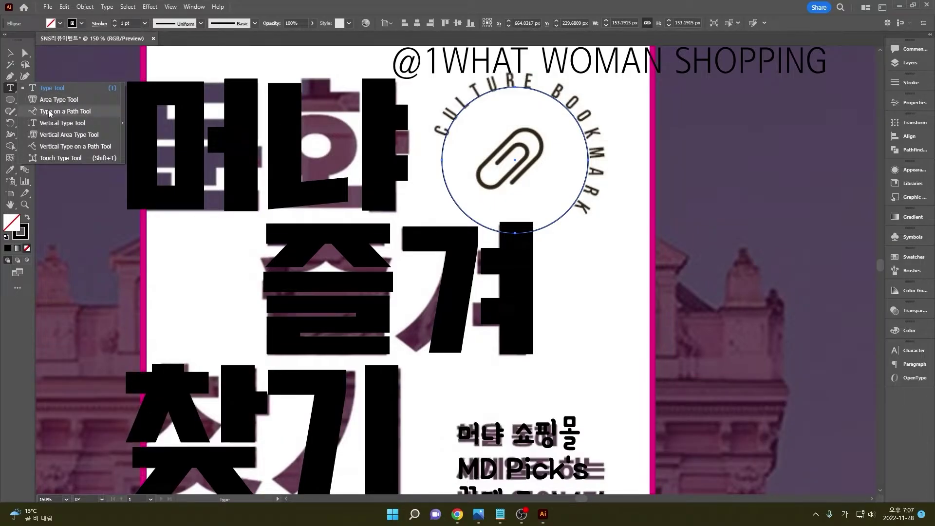
click(49, 113)
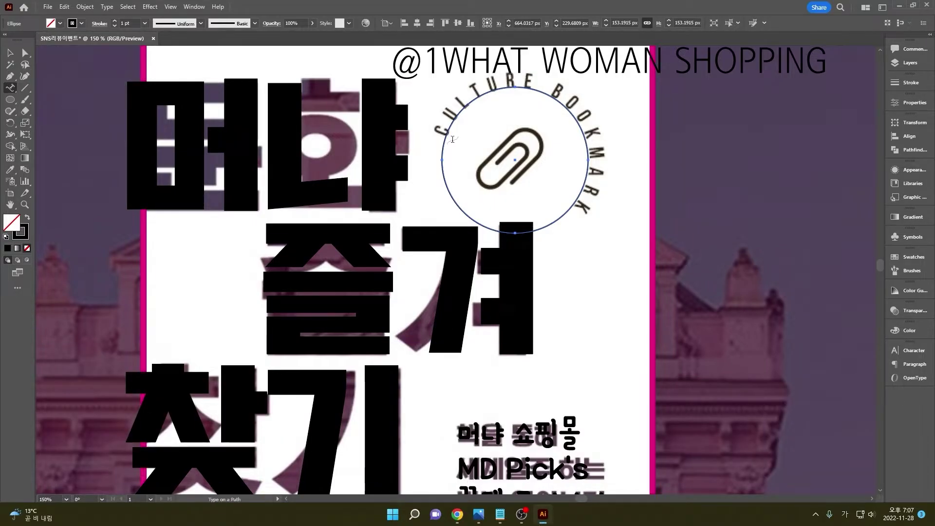
click(445, 141)
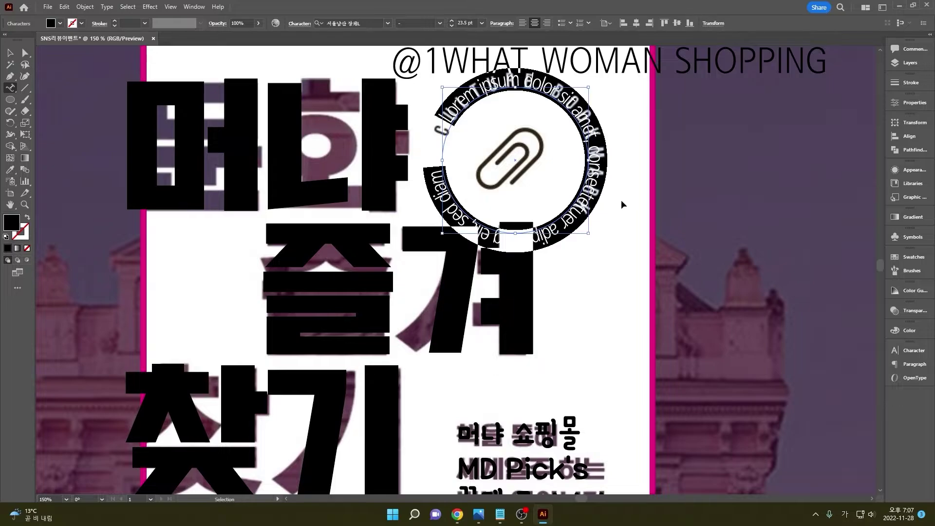
key(ctrl+v)
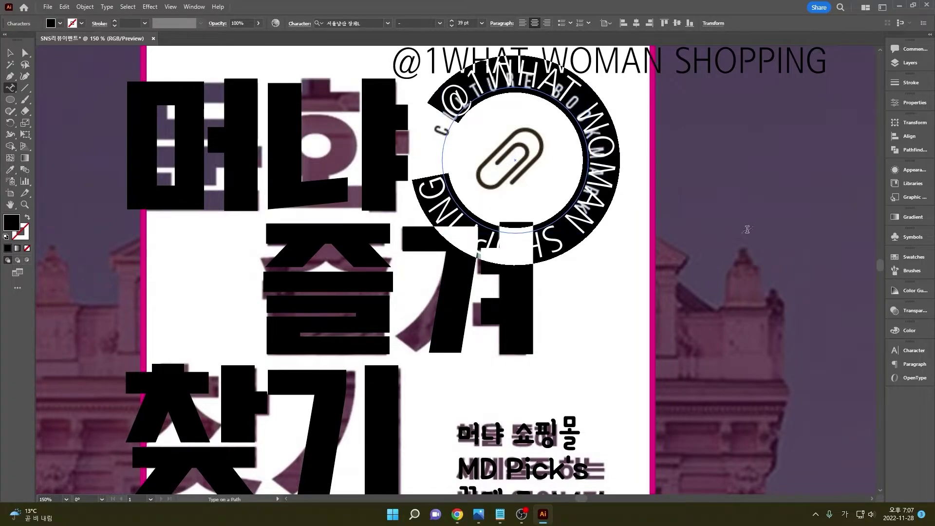
- Reduce the font size of the circular text to 23 pt in the Character settings
click(916, 350)
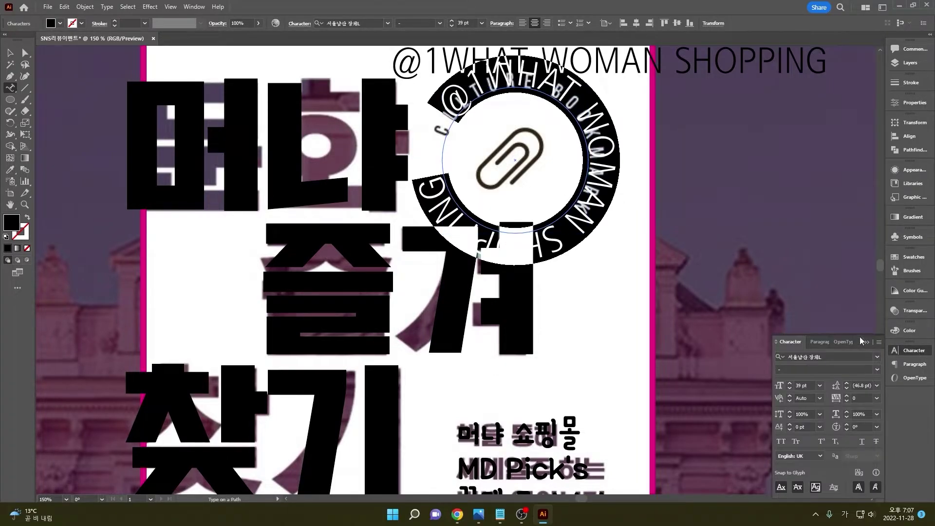
drag(861, 340, 755, 82)
click(699, 126)
text(31)
key(Return)
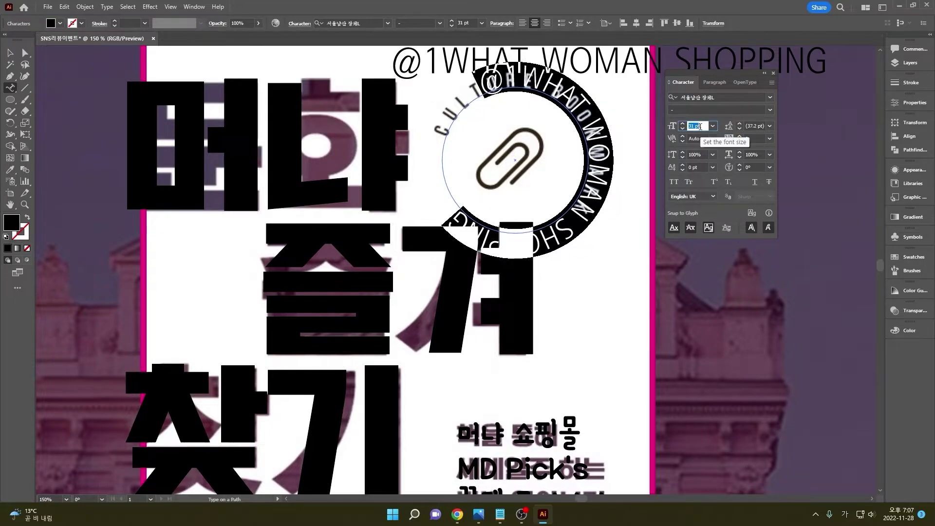
key(Down)
key(Down)
key(Down)
key(Down)
key(Down)
key(Down)
key(Down)
key(Down)
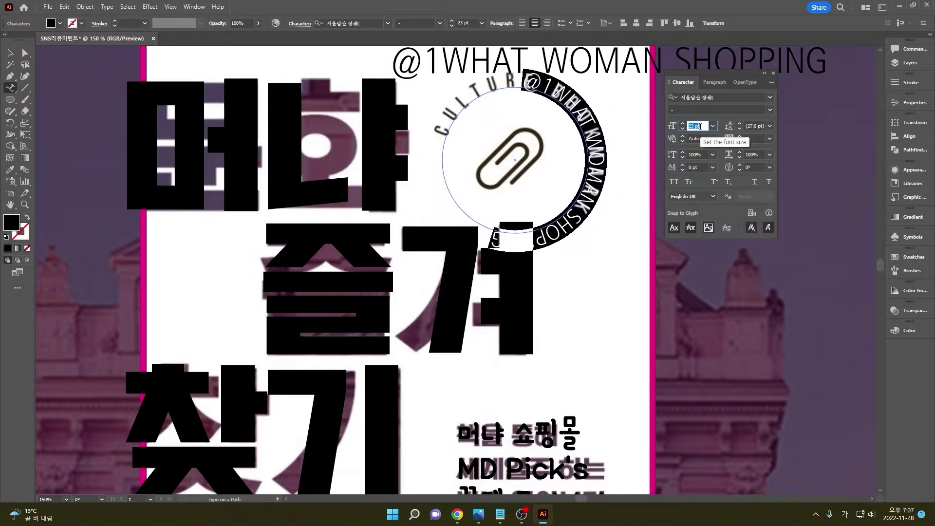
click(573, 221)
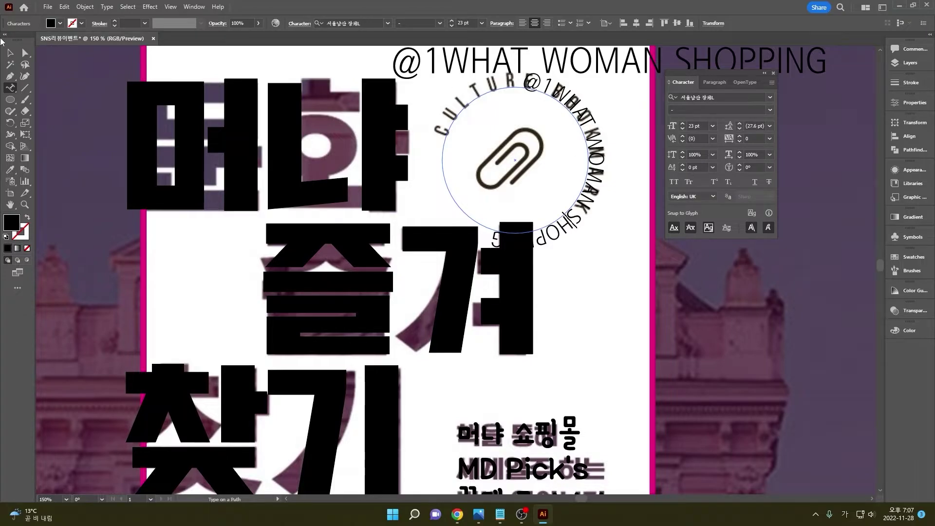
- Adjust the path text's start and end brackets so the lettering follows the reference's CULTURE BOOKMARK arc
click(22, 53)
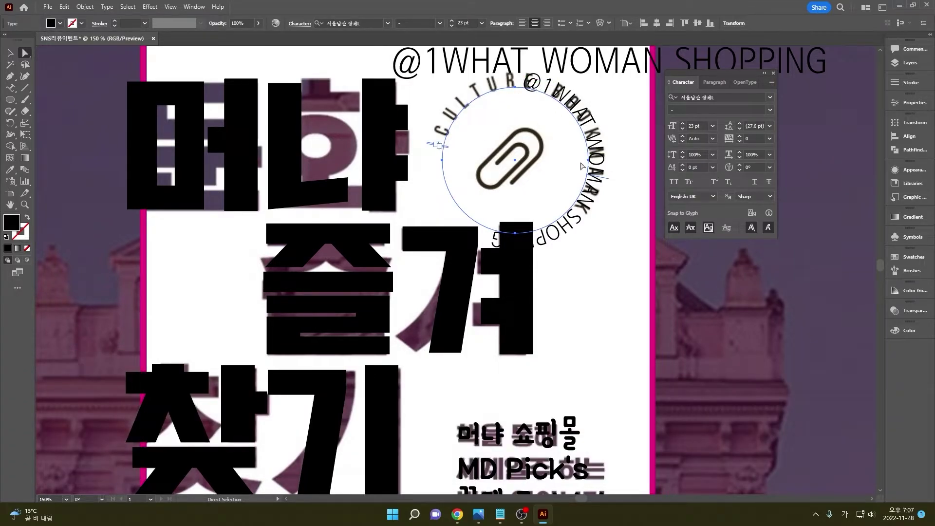
drag(605, 181, 594, 134)
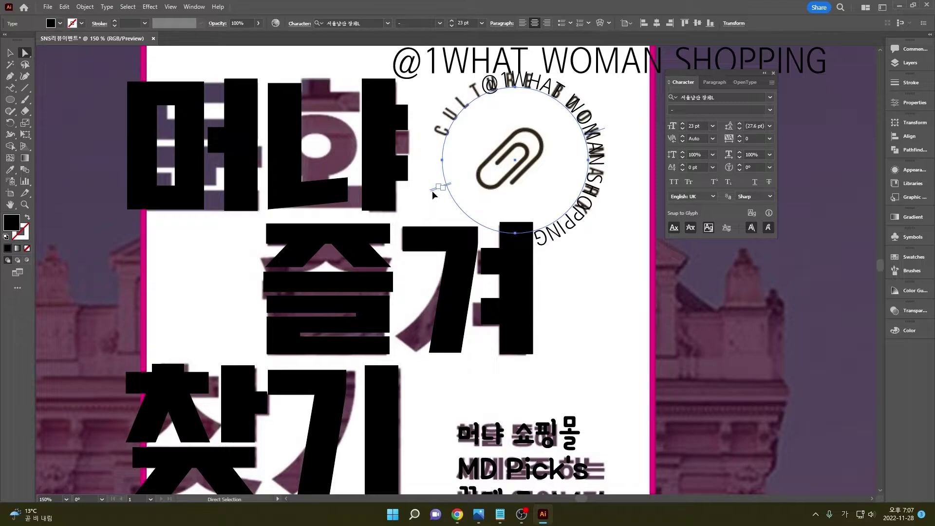
drag(432, 191, 554, 228)
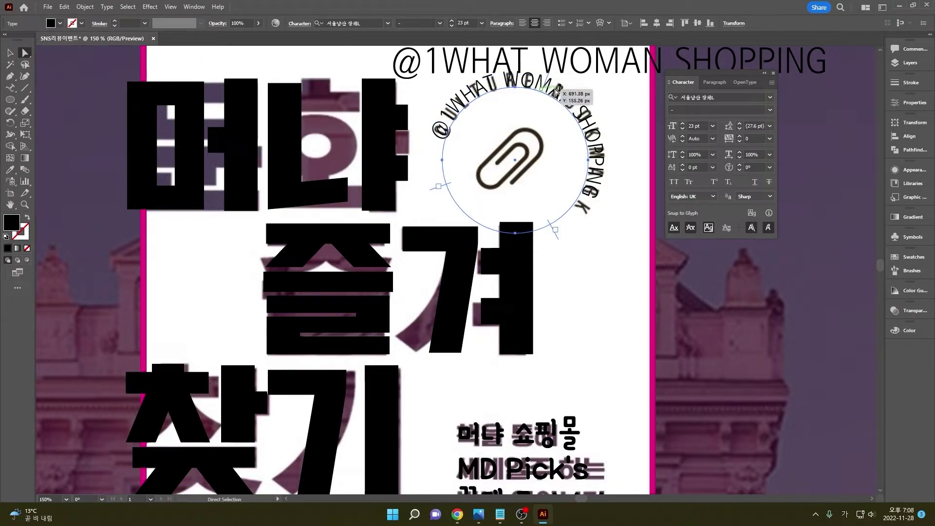
drag(449, 184, 449, 186)
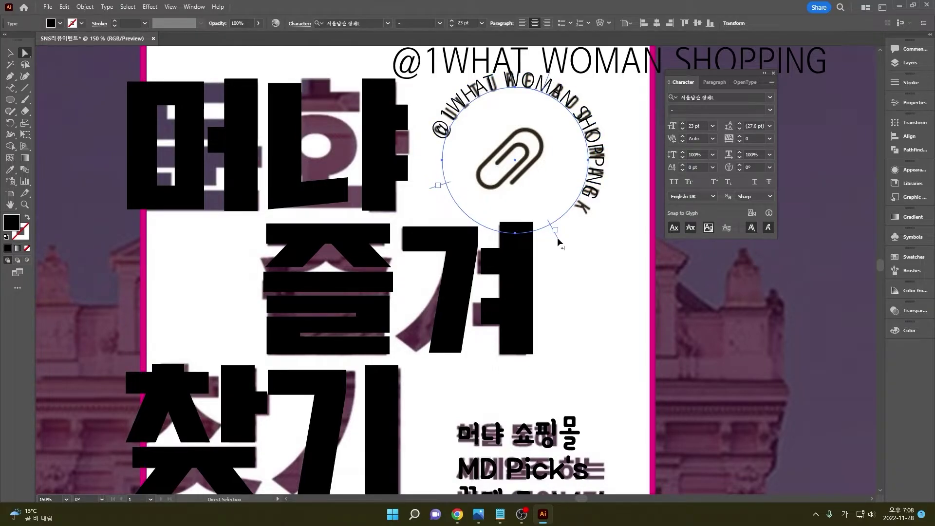
mouse_move(557, 238)
mouse_down()
mouse_move(565, 233)
mouse_move(548, 237)
mouse_up()
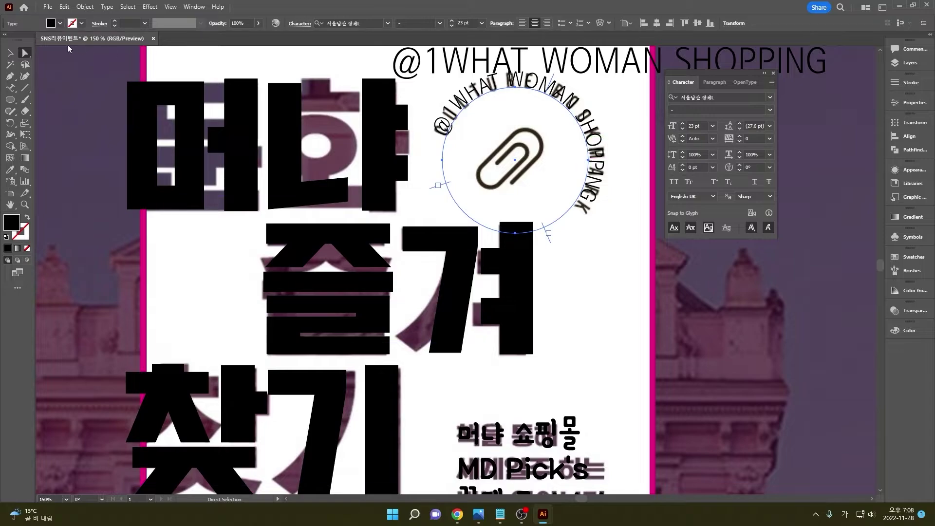
click(10, 52)
click(73, 80)
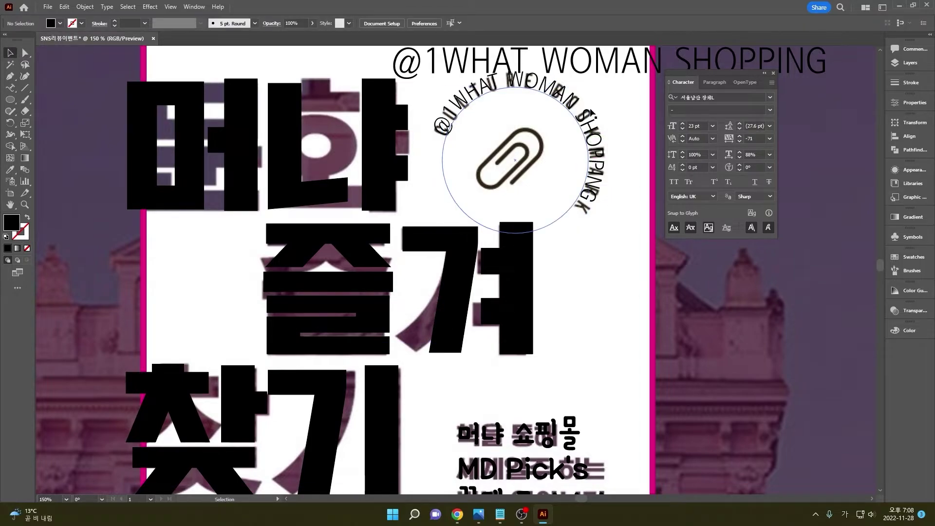
click(604, 73)
key(Delete)
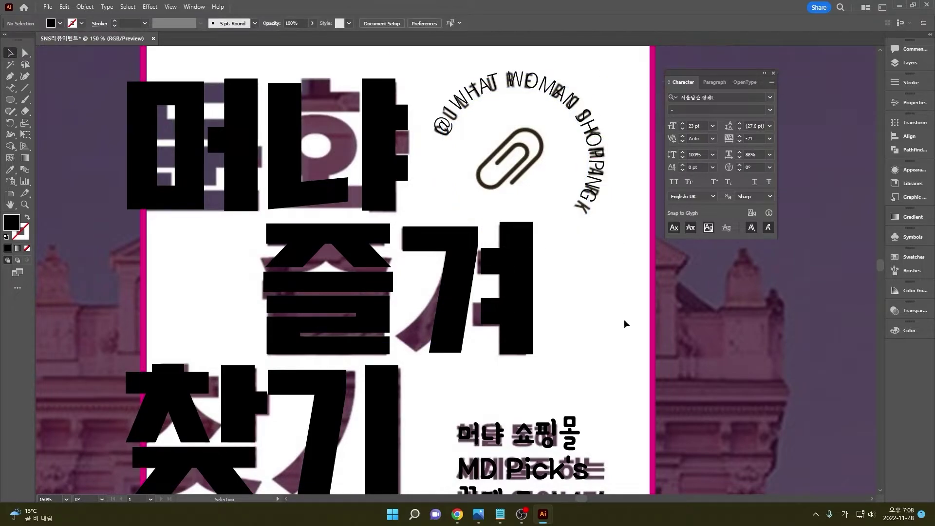
scroll(509, 166, down, 2)
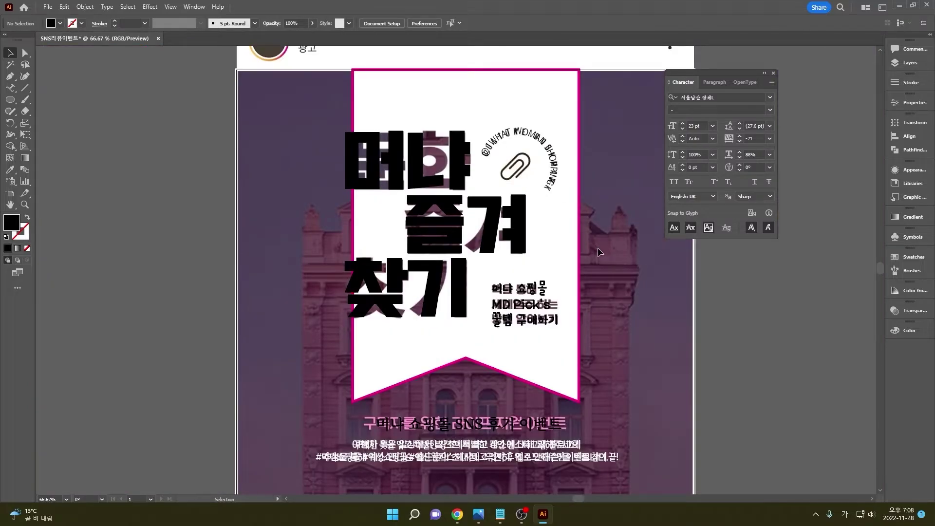
- Draw a clothes hanger about 181 x 88 px with the Pen tool beside the artboard, with a curved hook and triangular body
scroll(524, 129, up, 1)
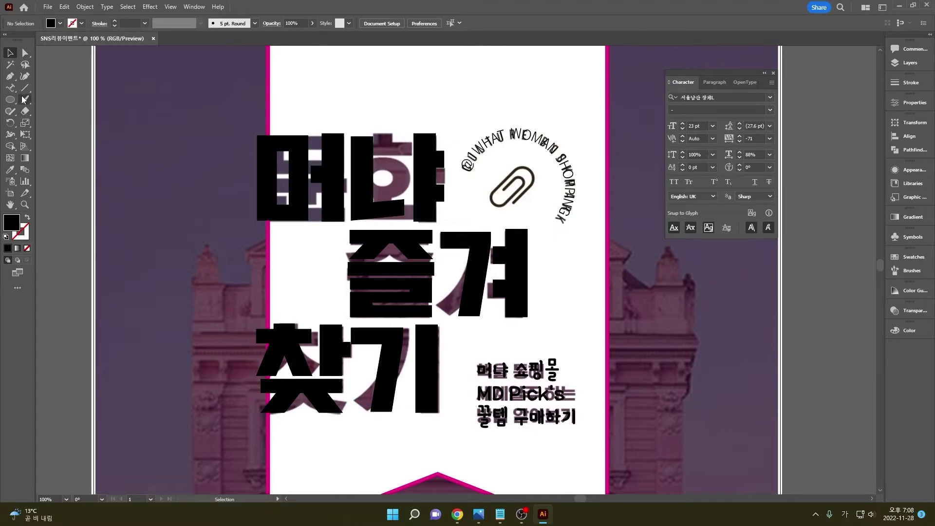
click(11, 76)
drag(622, 233, 455, 240)
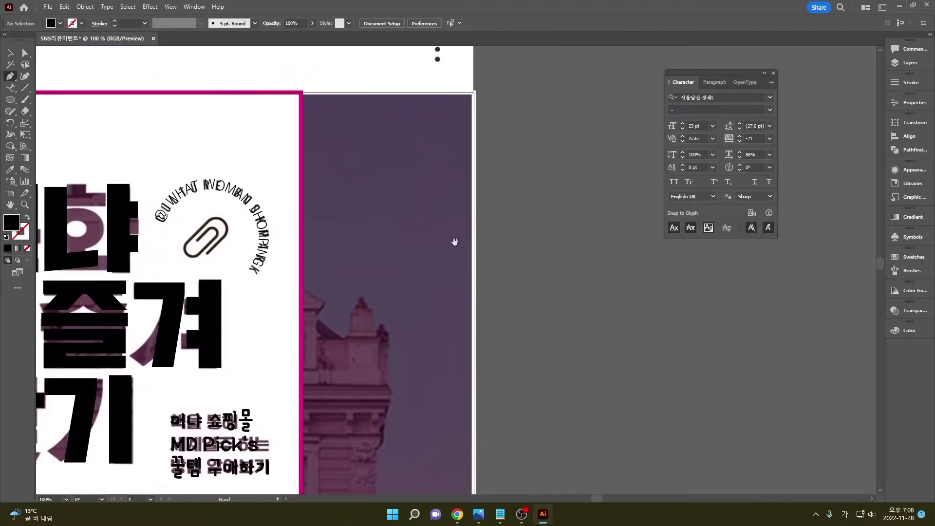
click(548, 207)
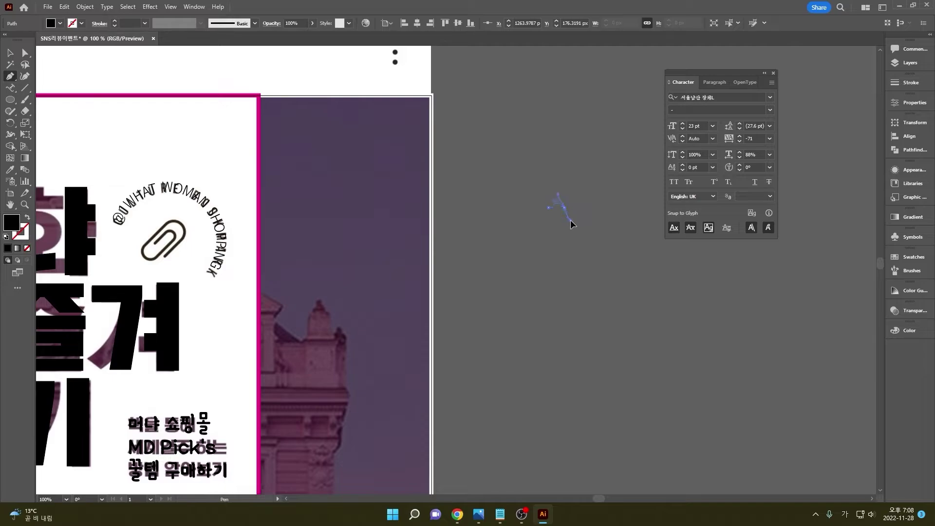
mouse_move(572, 221)
mouse_down()
mouse_move(553, 231)
mouse_move(562, 221)
mouse_up()
click(564, 208)
click(558, 223)
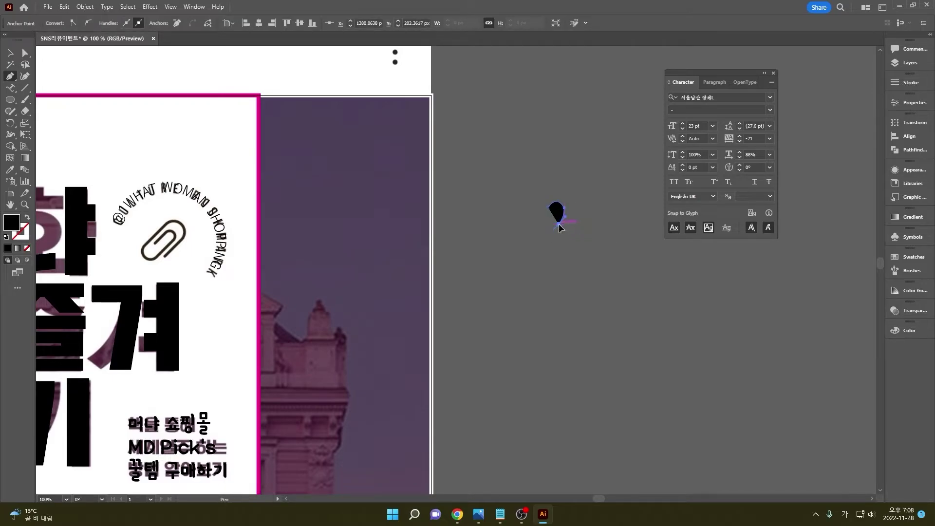
click(503, 257)
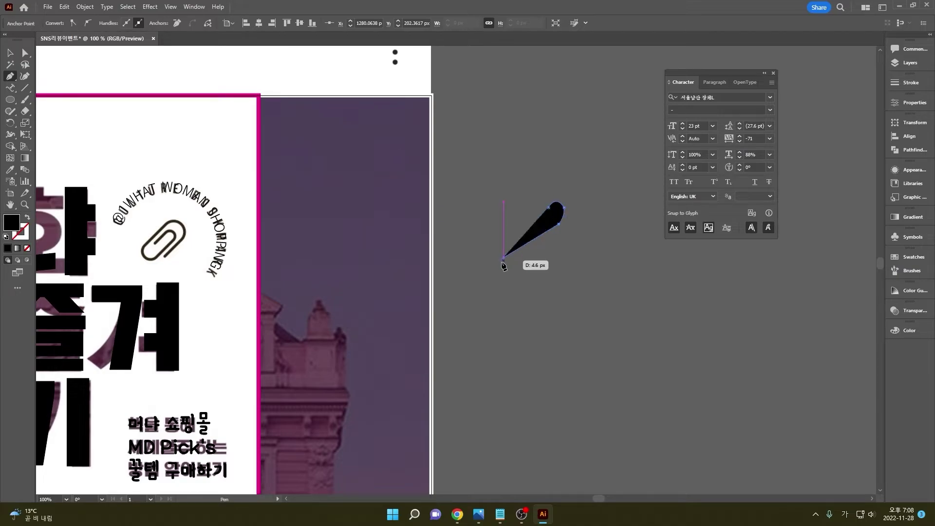
click(617, 257)
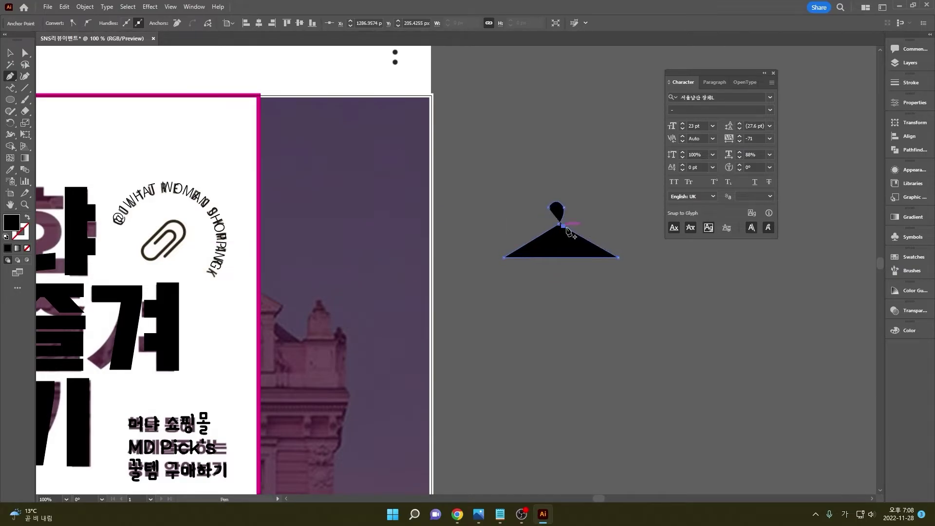
- Swap the hanger's fill and stroke so it is a black outline without fill
click(16, 56)
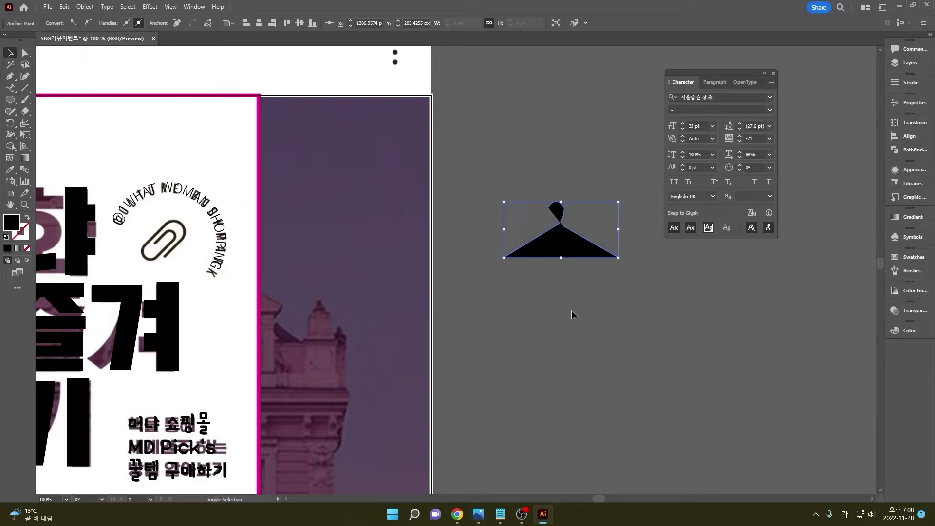
click(605, 299)
click(560, 243)
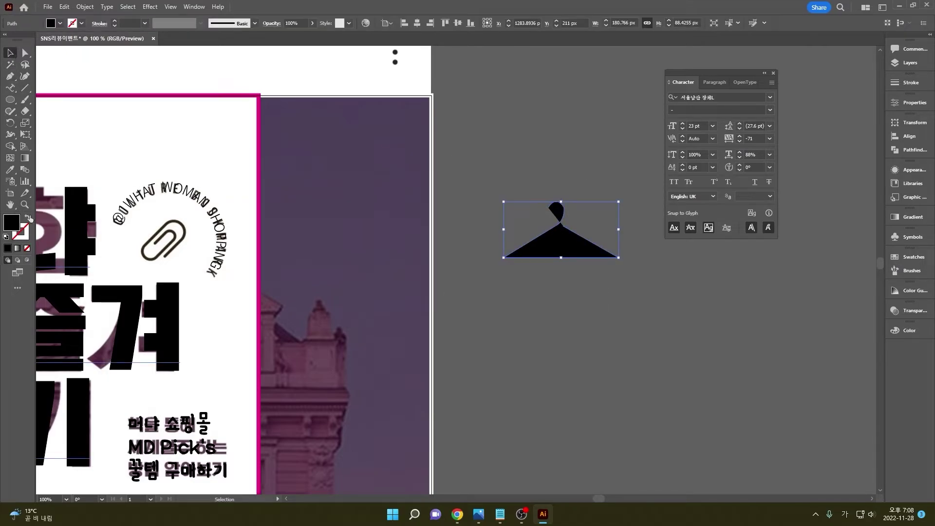
click(28, 218)
click(598, 202)
scroll(593, 210, up, 2)
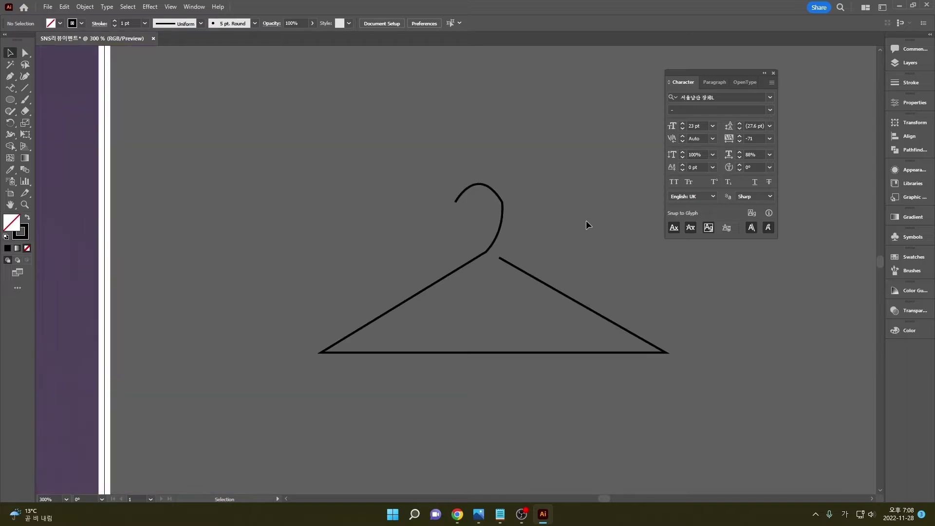
- Smooth the hanger's hook and neck with the Smooth tool
click(418, 292)
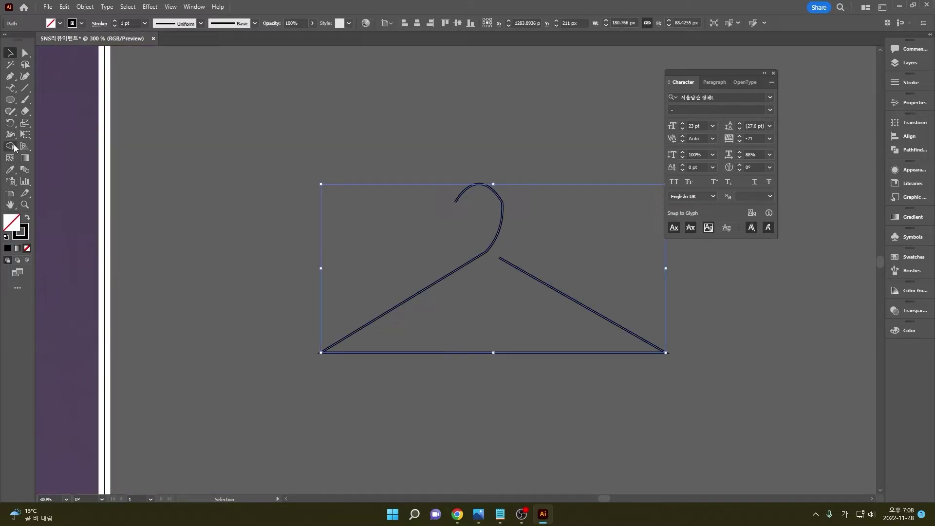
click(9, 111)
click(49, 131)
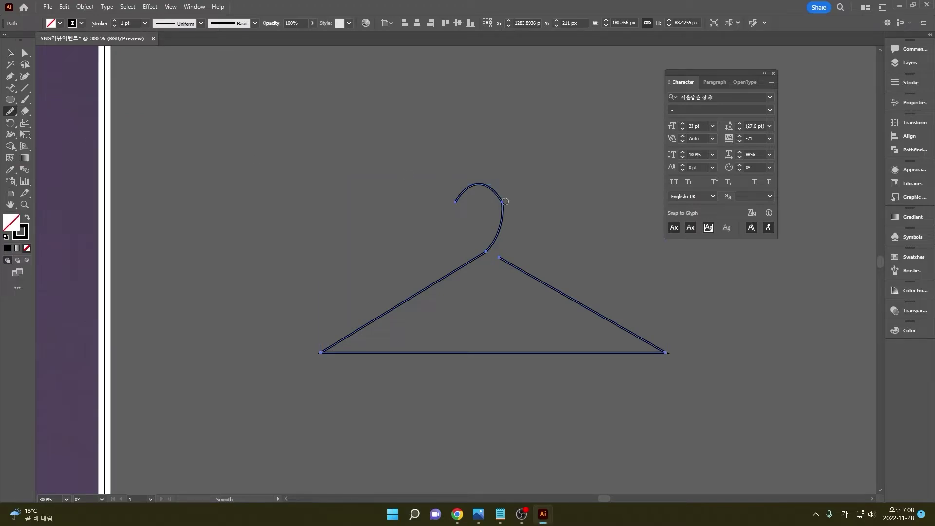
drag(505, 201, 387, 331)
- Try to round the hanger's two lower corners and convert the left corner's anchors to smooth points
click(25, 55)
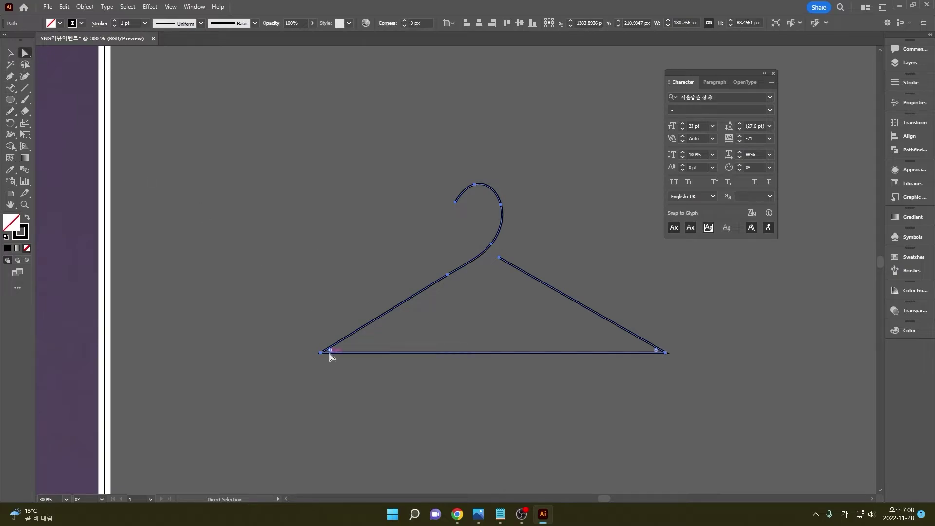
drag(330, 349, 343, 355)
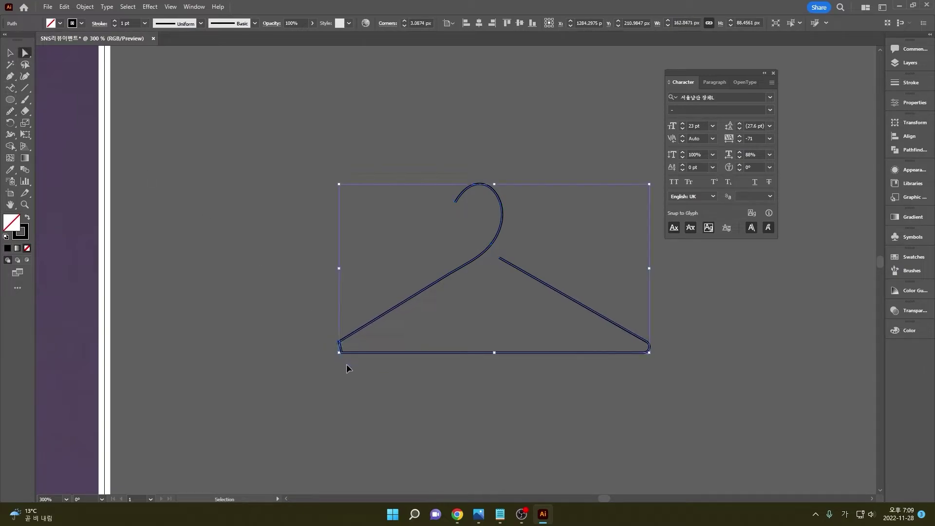
click(372, 377)
key(ctrl+z)
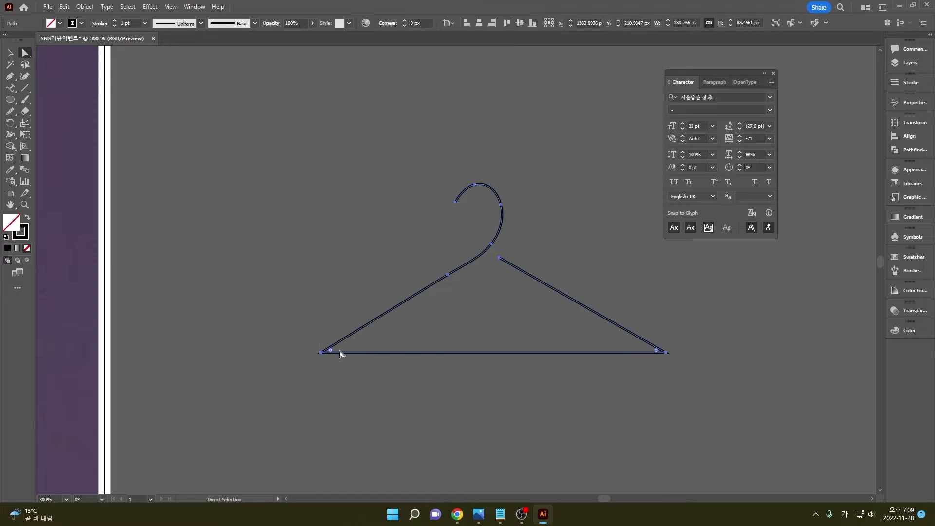
mouse_move(331, 350)
mouse_down()
mouse_move(351, 353)
mouse_move(340, 346)
mouse_up()
drag(363, 383, 364, 383)
click(86, 23)
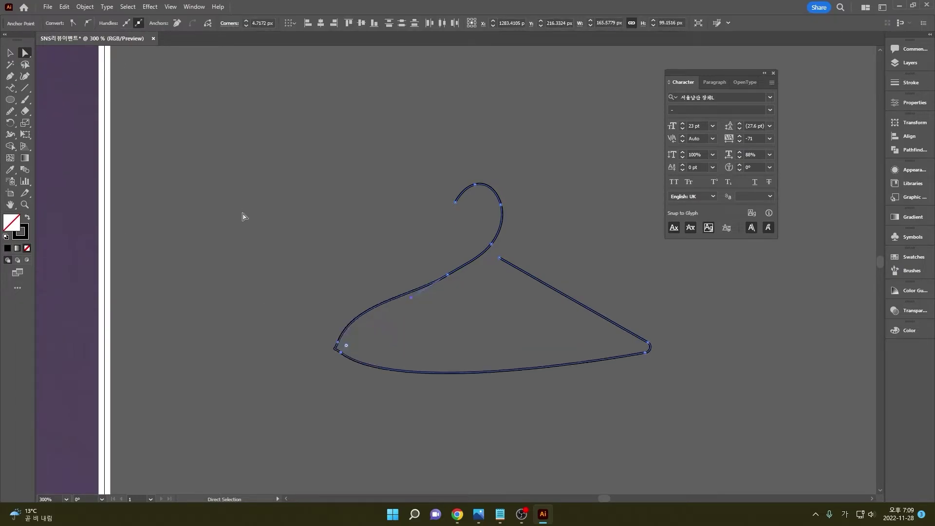
key(ctrl+z)
- Try again to convert only the lower anchor of the hanger's left corner to a smooth point
click(338, 364)
click(340, 354)
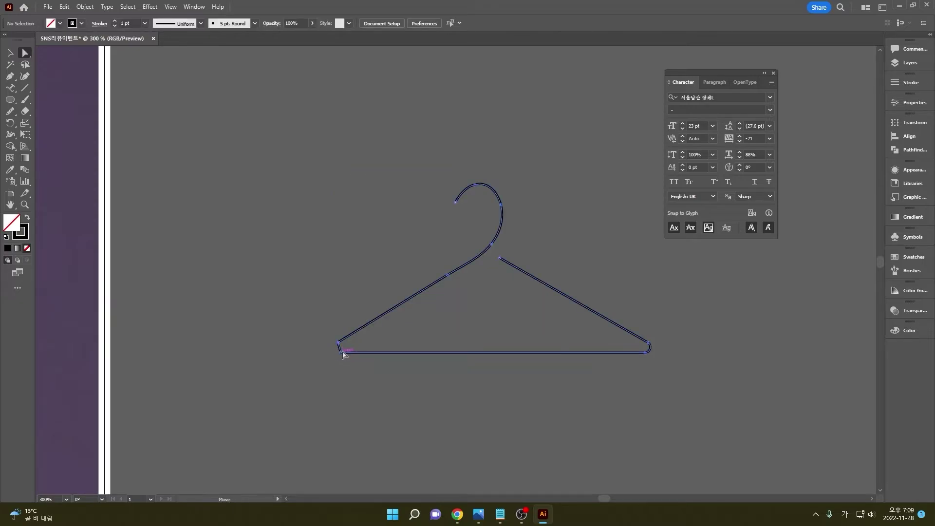
click(88, 23)
key(ctrl+z)
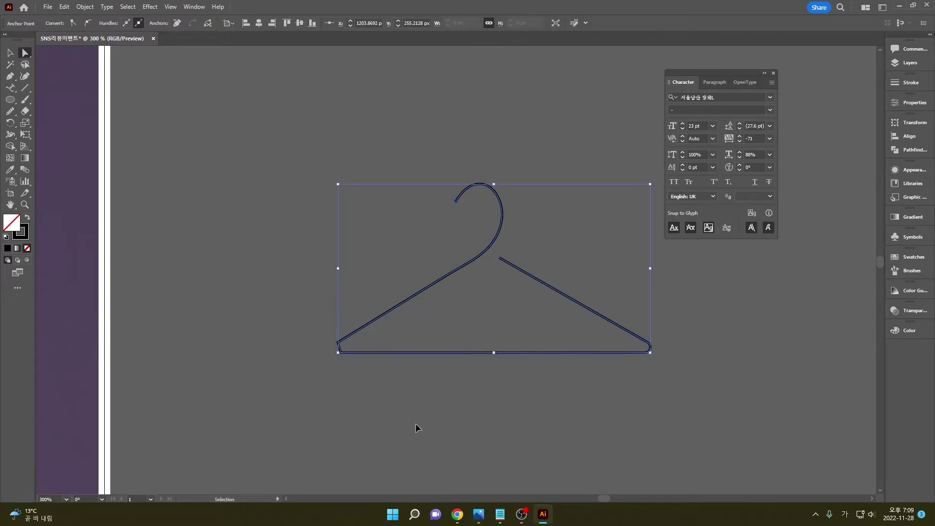
- Try to enlarge the left corner's radius, and undo the corner edits back to the hanger's sharp lower corners
click(388, 386)
scroll(349, 361, up, 5)
click(298, 307)
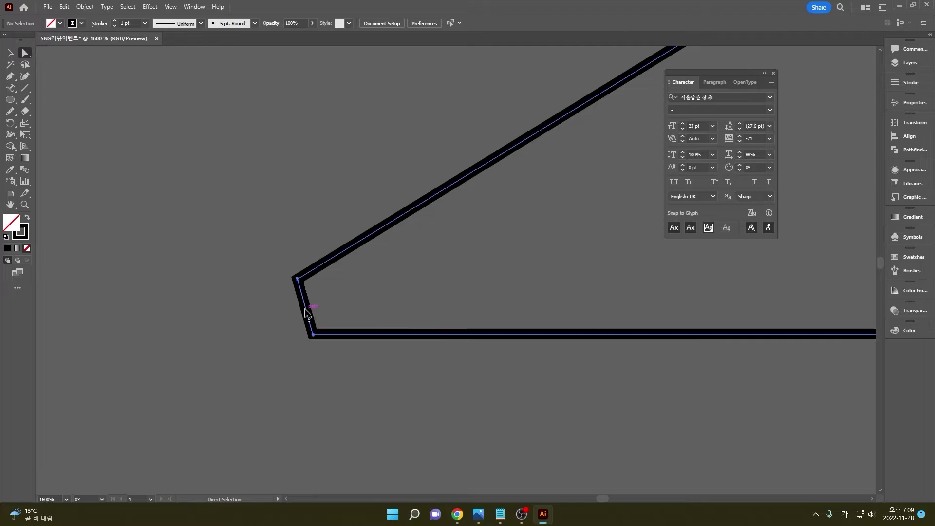
drag(315, 311, 557, 249)
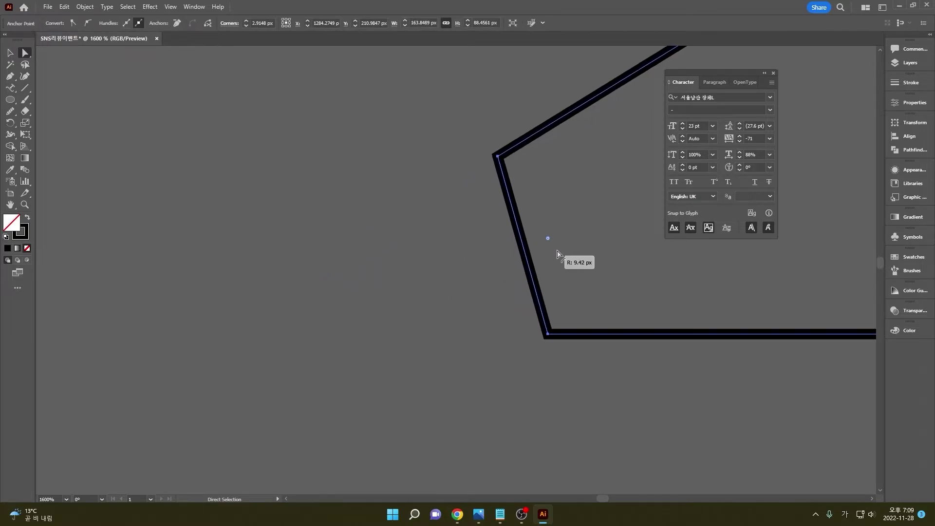
key(ctrl+z)
key(ctrl+z)
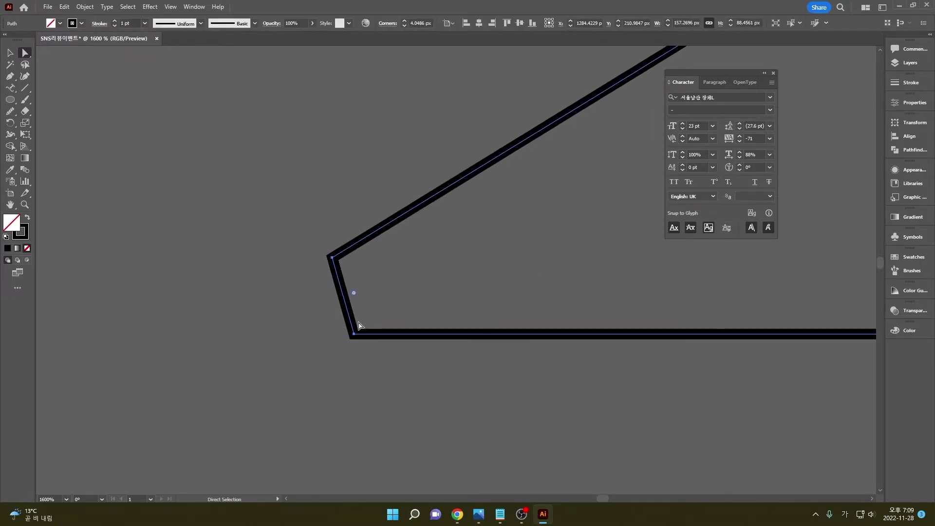
key(ctrl+z)
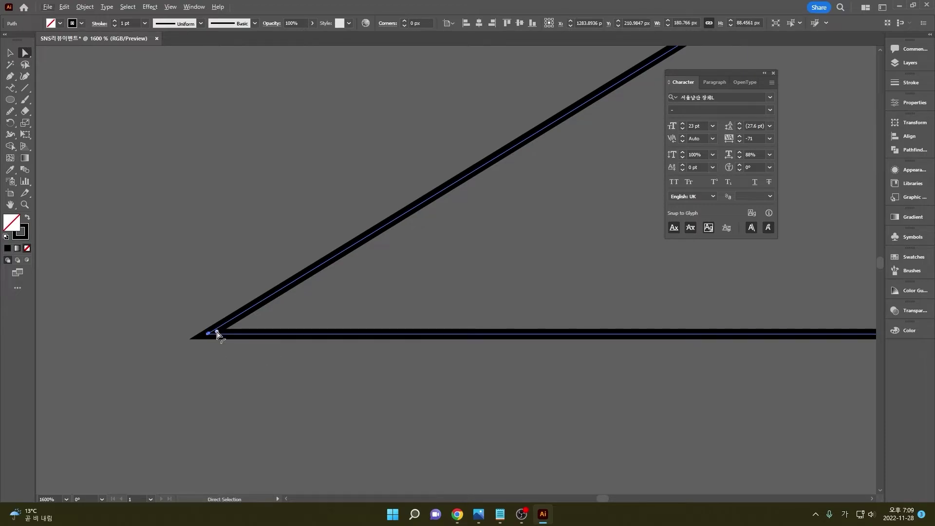
- Try to correct the overlapping anchors at the hanger's sharp left corner with the Pen tool and round that corner
scroll(218, 333, up, 5)
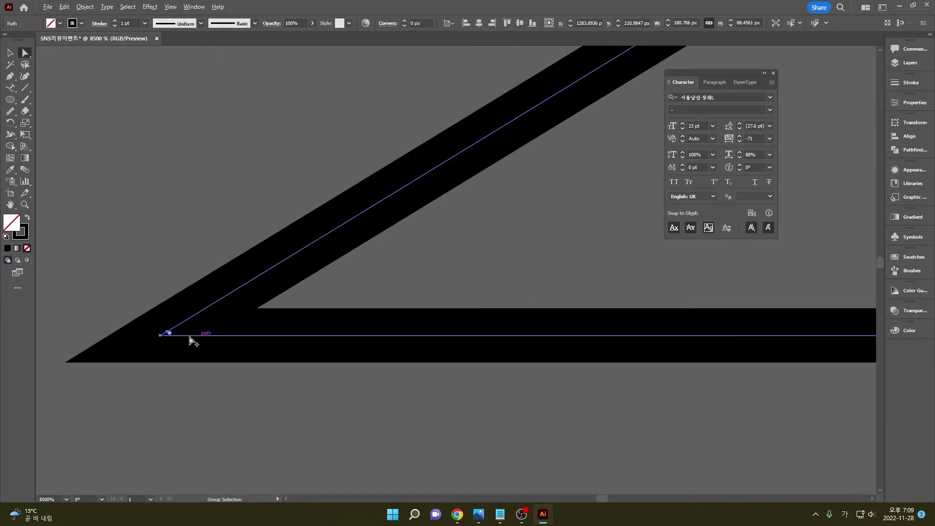
scroll(193, 340, up, 4)
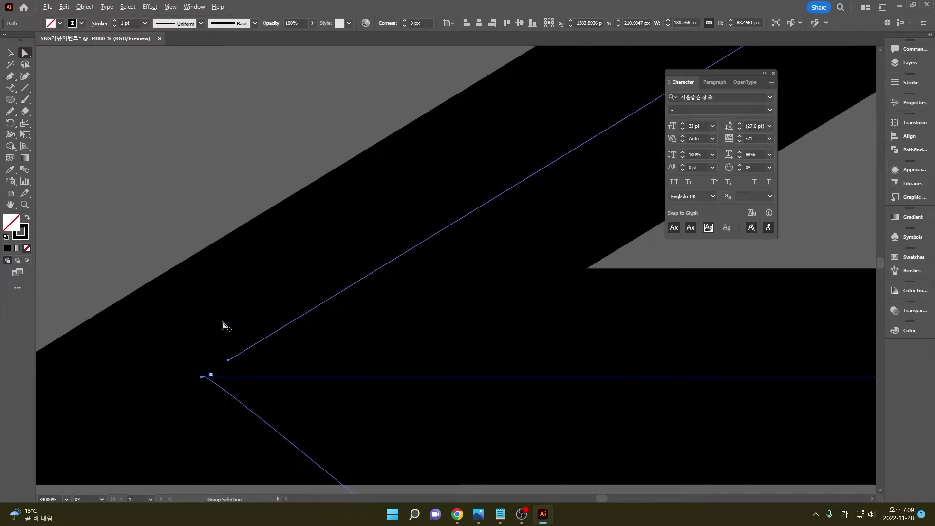
scroll(226, 326, down, 4)
key(ctrl+plus)
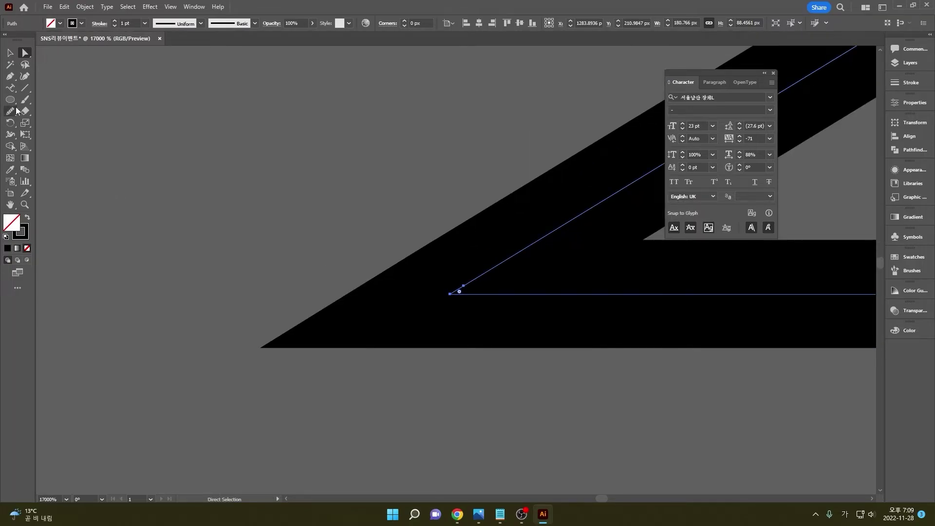
click(9, 76)
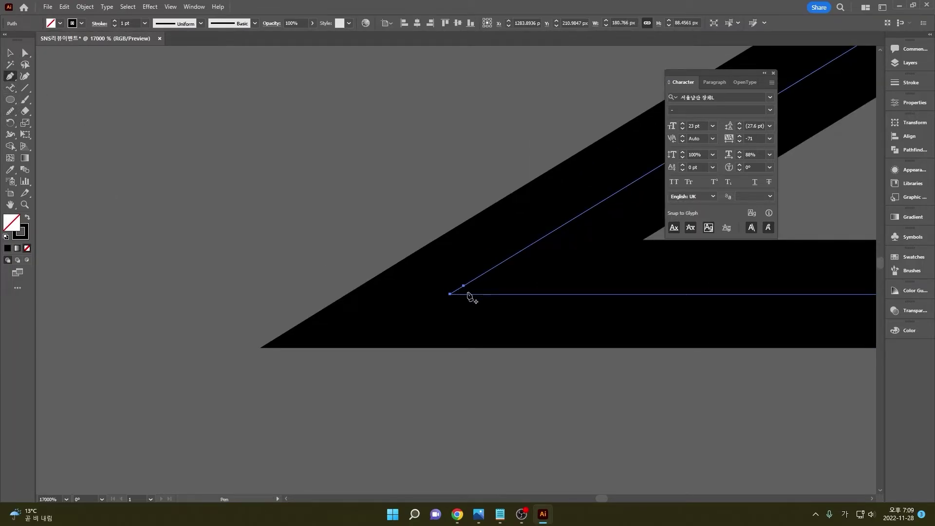
drag(463, 285, 454, 291)
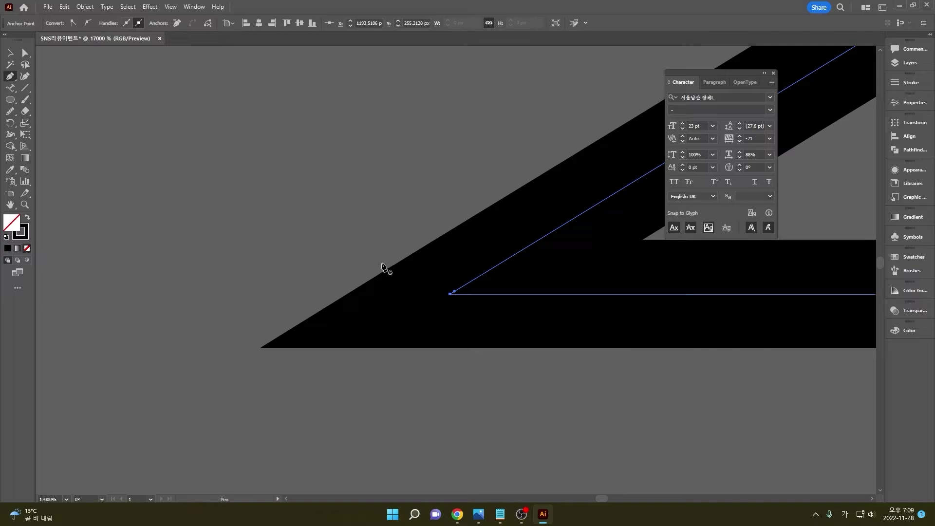
key(a)
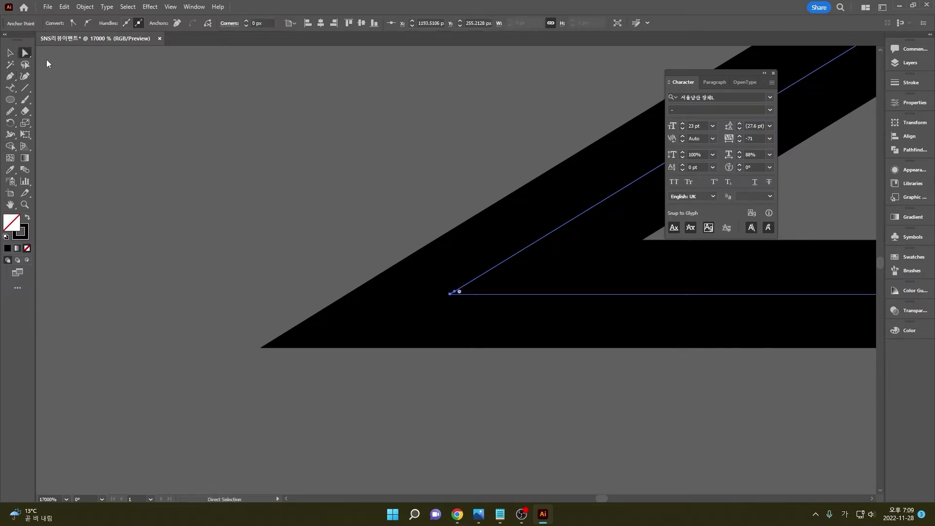
drag(459, 291, 558, 264)
scroll(350, 347, down, 10)
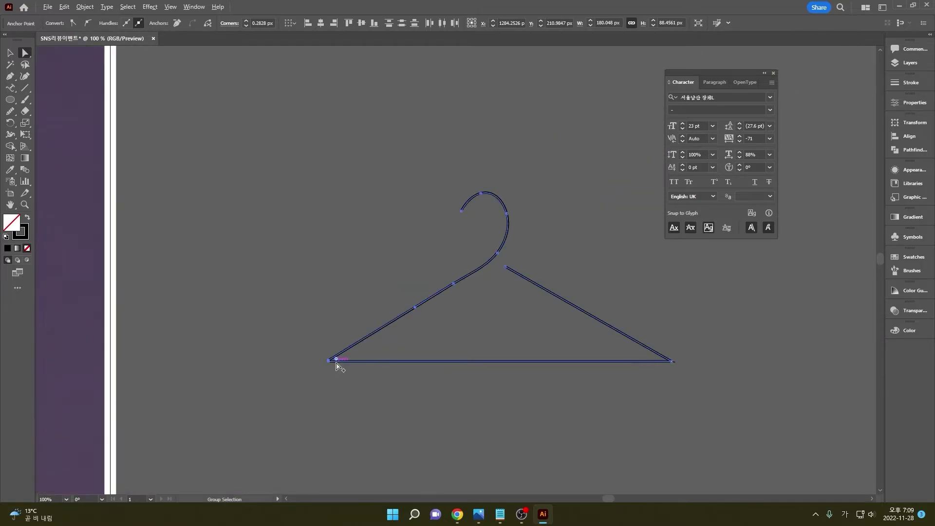
- Round both lower corners of the hanger together with the live corner control
click(422, 400)
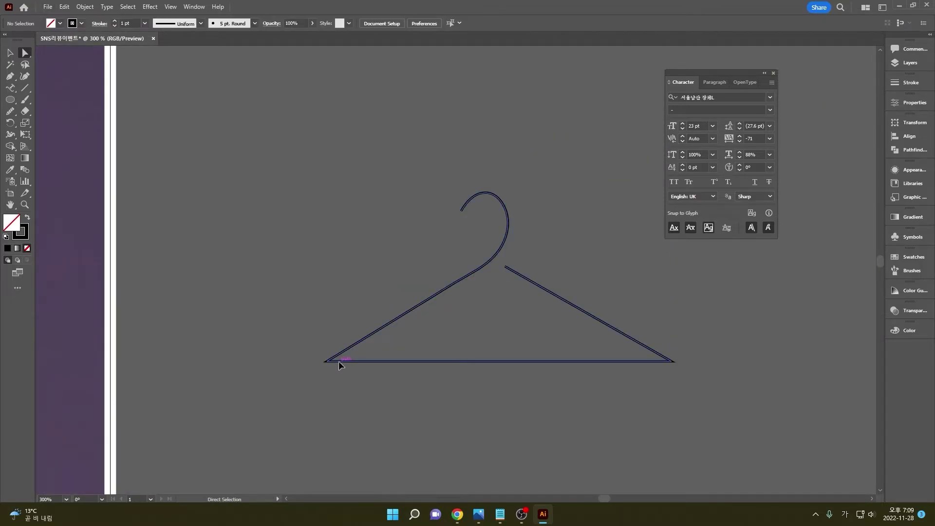
click(338, 361)
click(365, 349)
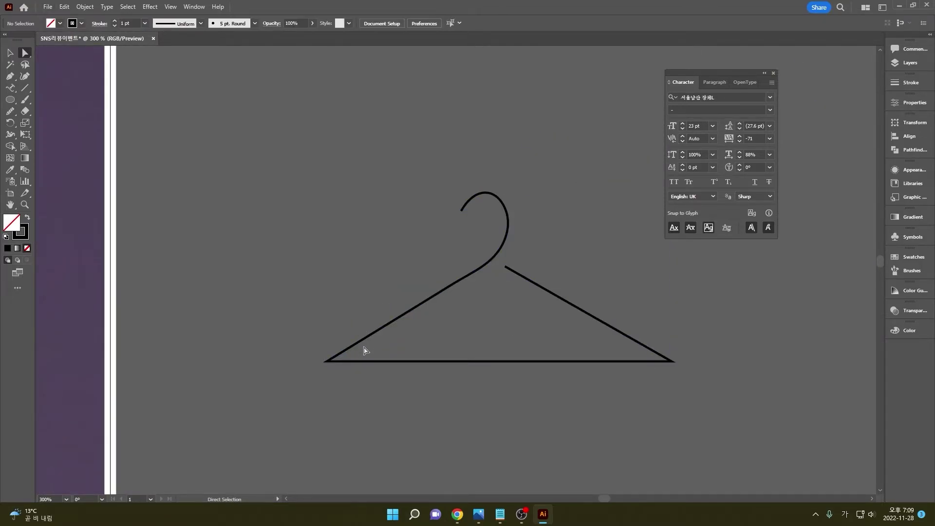
click(336, 360)
key(v)
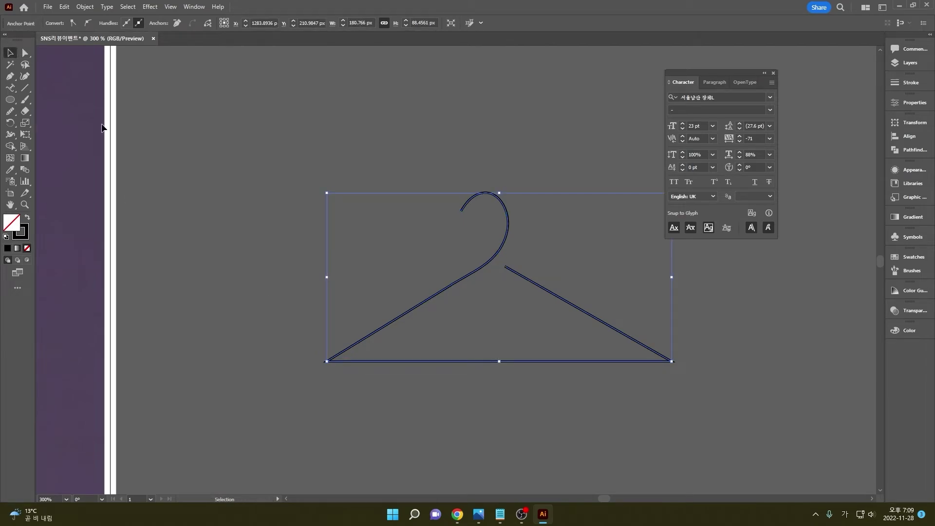
click(336, 341)
click(345, 353)
click(25, 53)
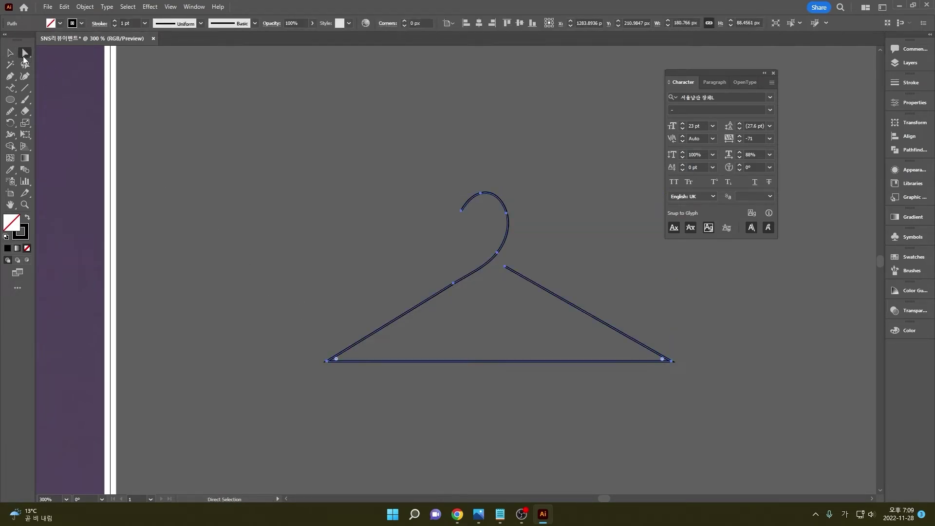
drag(337, 360, 363, 357)
click(322, 322)
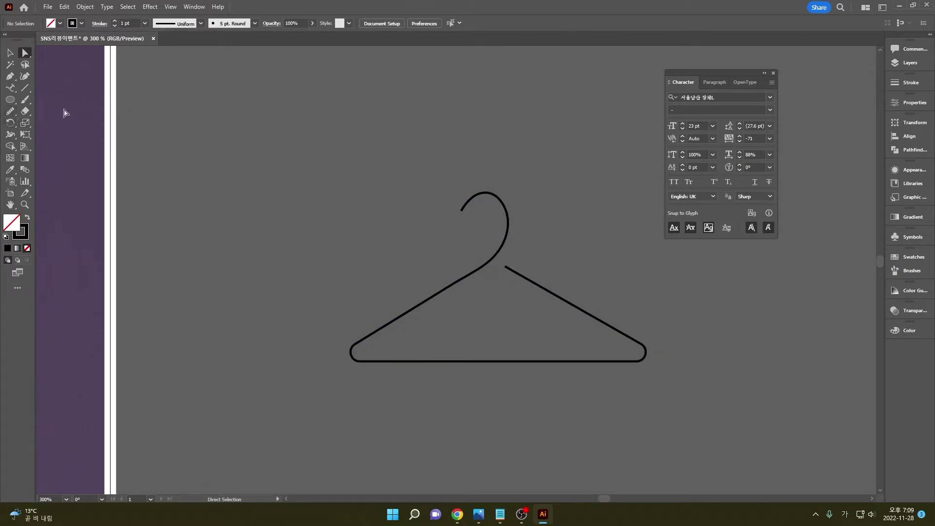
- Reshape the open end of the hanger's hook so it curls inward
mouse_move(461, 211)
mouse_down()
mouse_move(477, 214)
mouse_move(482, 197)
mouse_move(471, 214)
mouse_up()
click(480, 207)
click(171, 78)
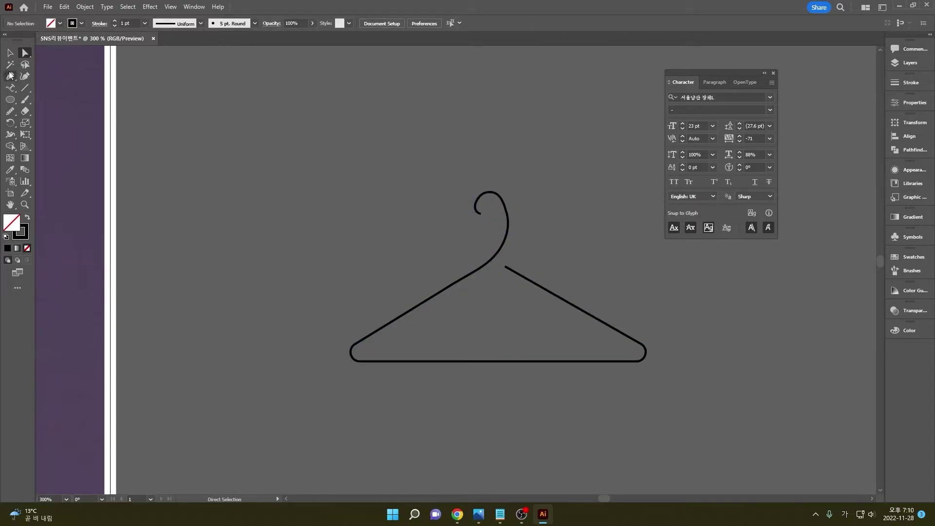
- Move the hanger over the paperclip inside the circular lettering, shrink it to about 89 x 71 px and tilt it clockwise
click(10, 53)
drag(600, 312, 137, 327)
scroll(350, 308, down, 3)
scroll(160, 298, up, 2)
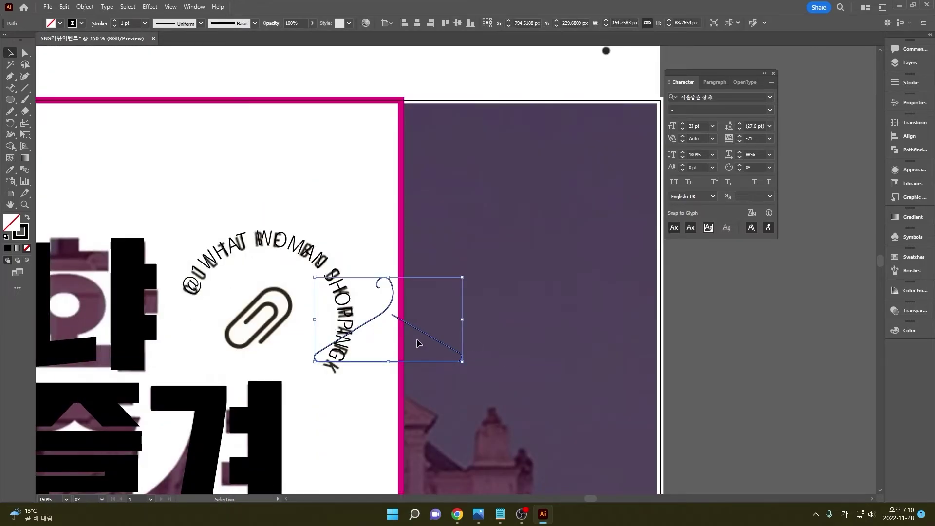
drag(408, 327, 284, 306)
key(ctrl+plus)
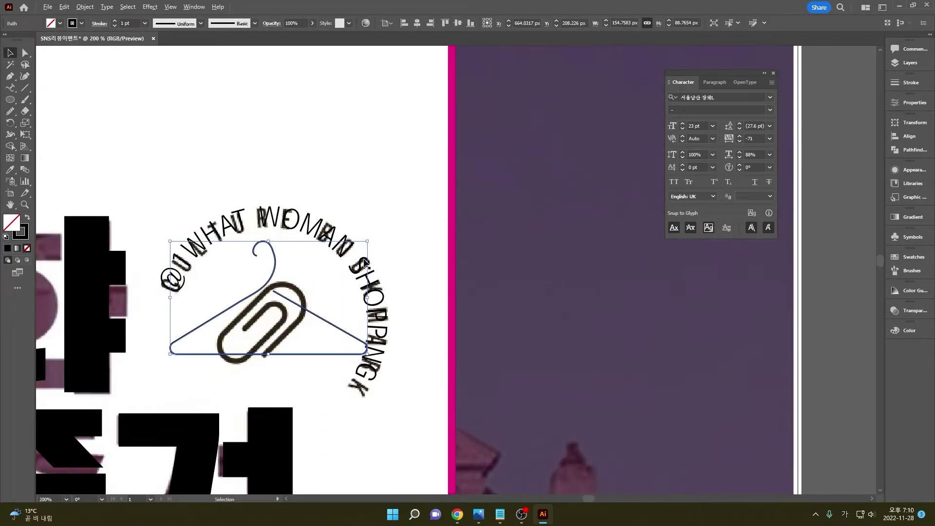
drag(367, 240, 331, 304)
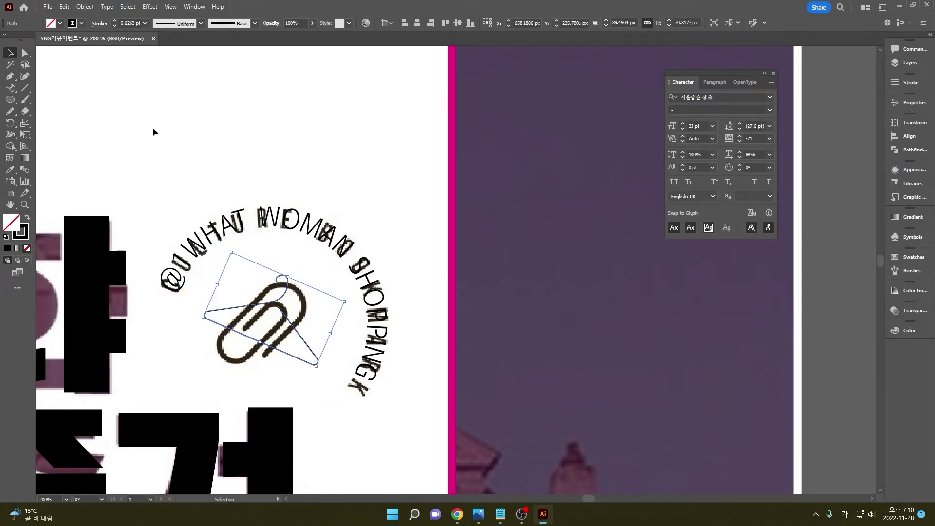
- Set the hanger's stroke weight to 4 pt and give its line ends round caps
click(132, 23)
text(4)
key(Return)
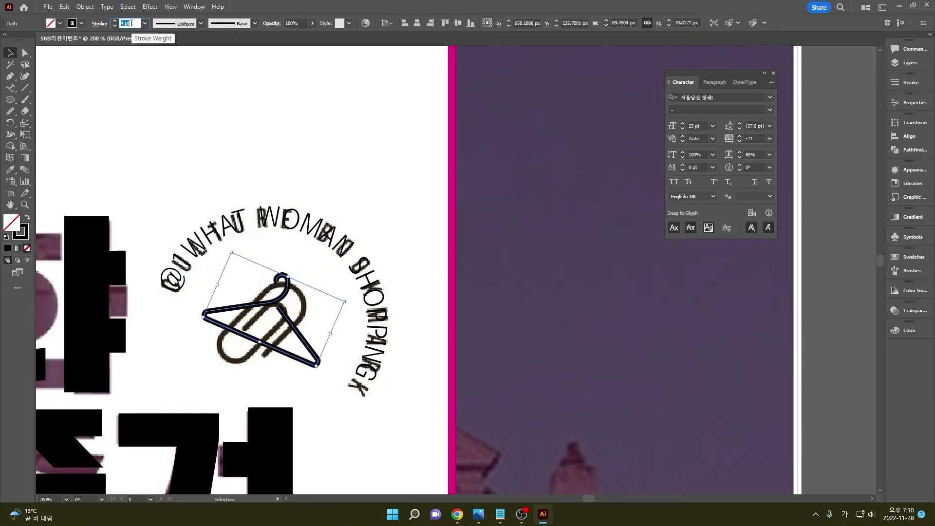
click(99, 23)
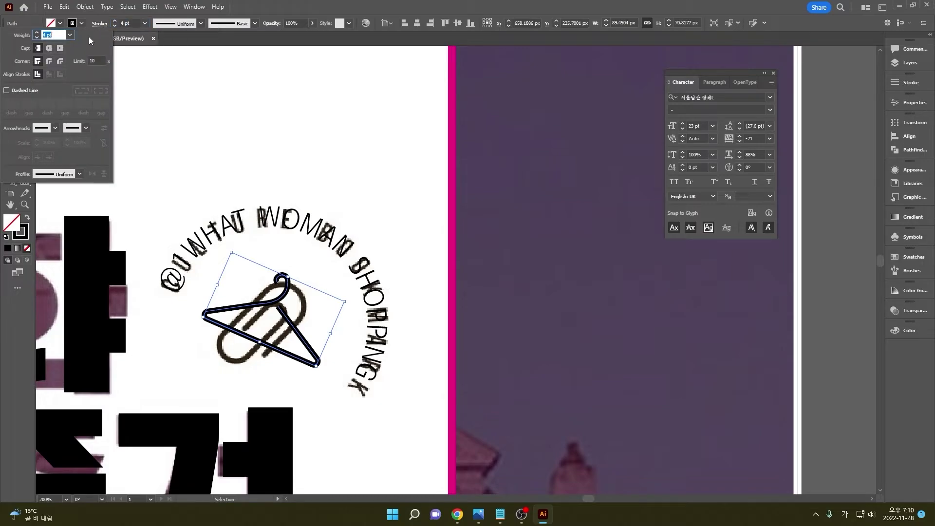
click(50, 47)
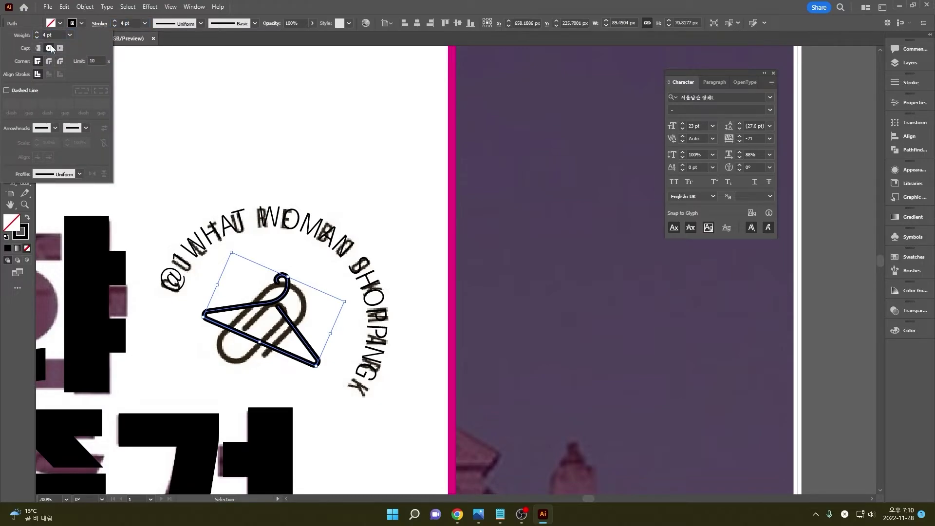
click(667, 345)
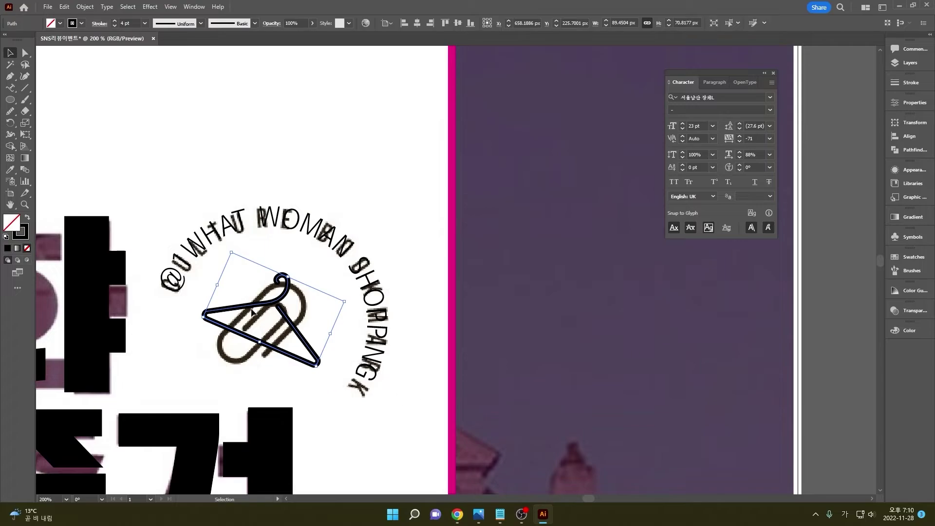
- Trim the upper end of the hanger's right shoulder with the Path Eraser and adjust its end anchor to leave a gap below the hook
scroll(252, 312, up, 3)
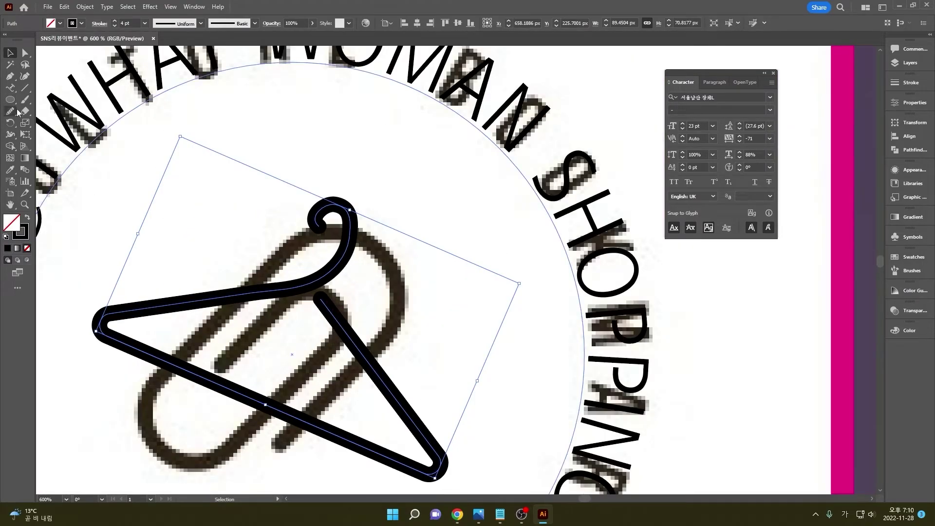
click(10, 117)
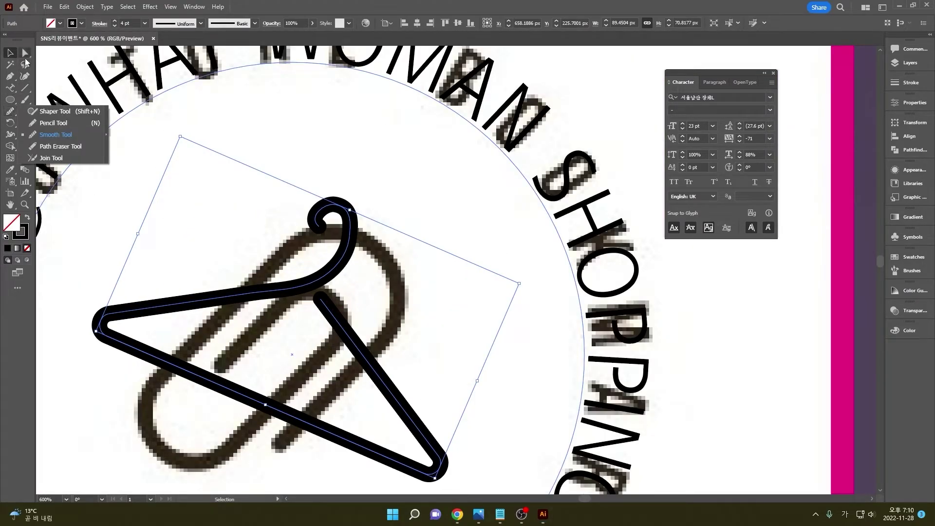
click(54, 146)
drag(325, 298, 373, 335)
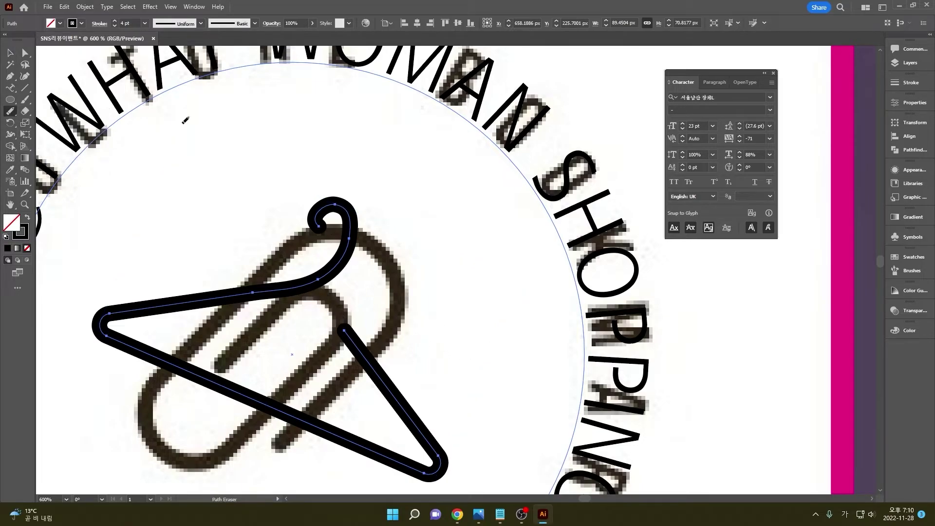
click(24, 53)
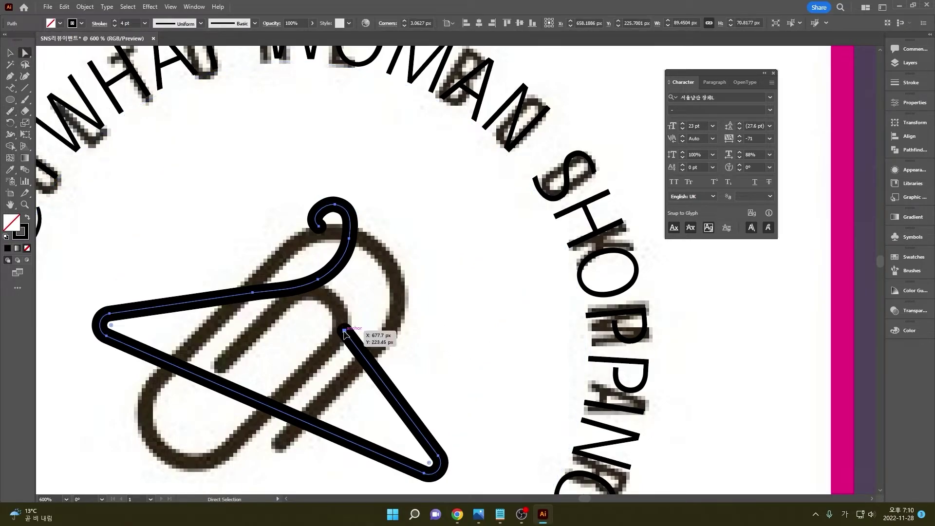
drag(344, 331, 332, 317)
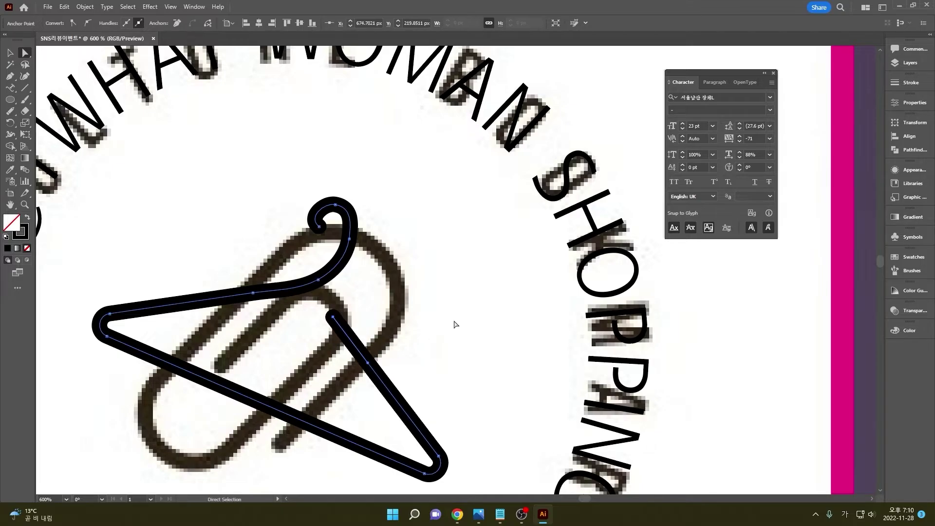
- Rotate the hanger counterclockwise to follow the paperclip's diagonal and position it over the paperclip within the circular lettering
scroll(454, 324, down, 4)
click(609, 349)
scroll(535, 311, down, 2)
scroll(442, 257, up, 2)
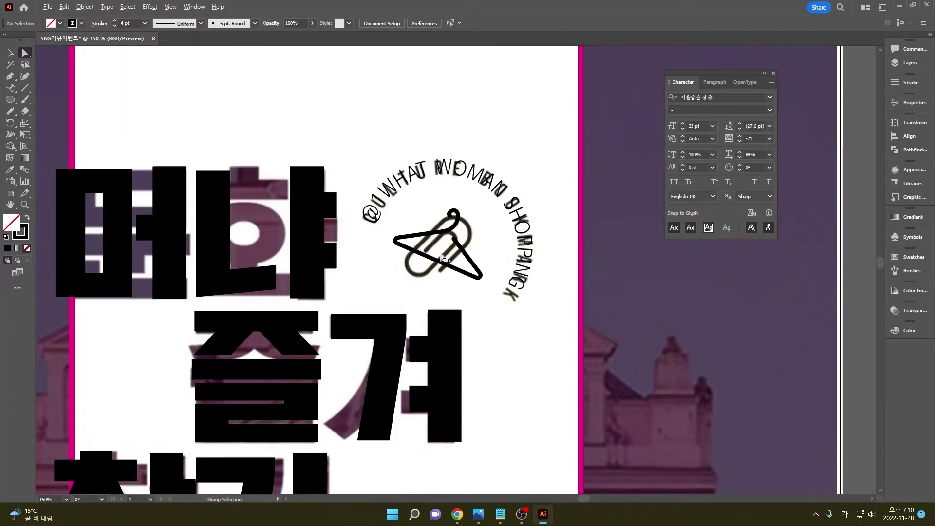
scroll(441, 257, up, 1)
key(v)
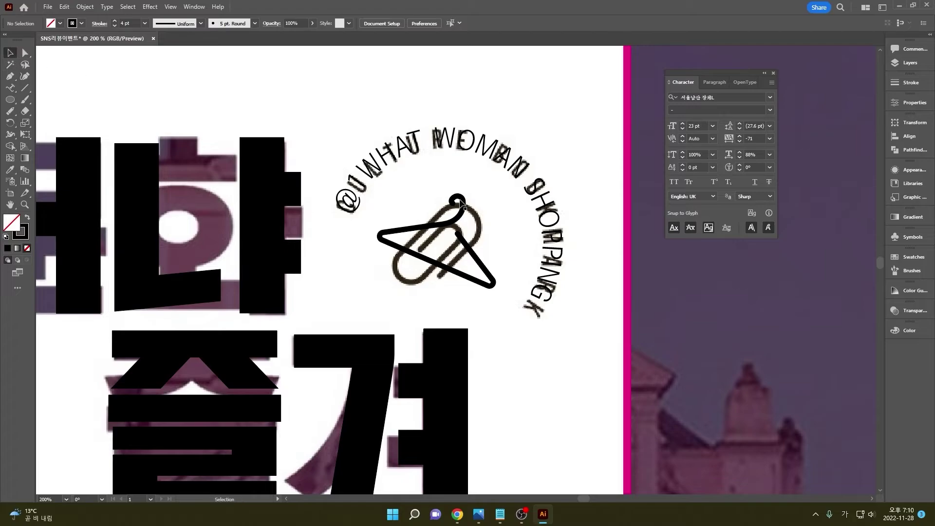
drag(453, 238, 460, 235)
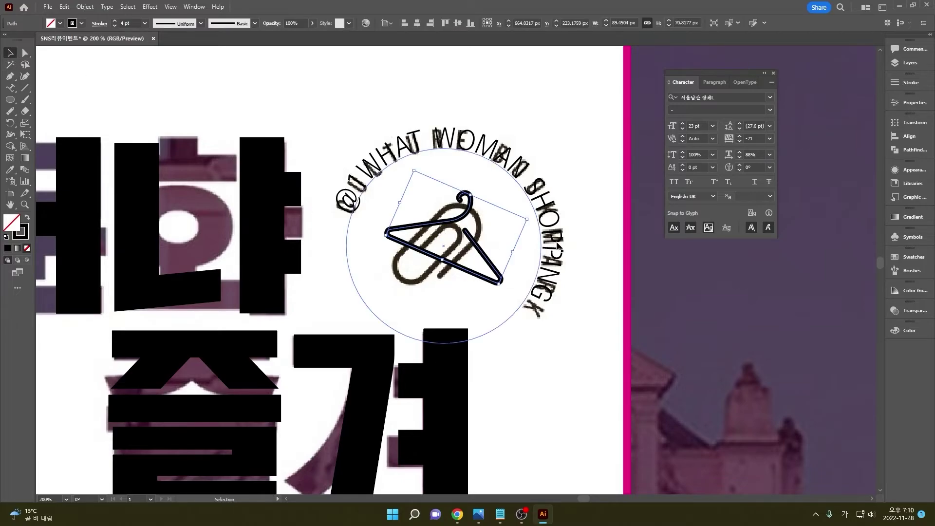
drag(531, 220, 486, 148)
drag(508, 222, 486, 219)
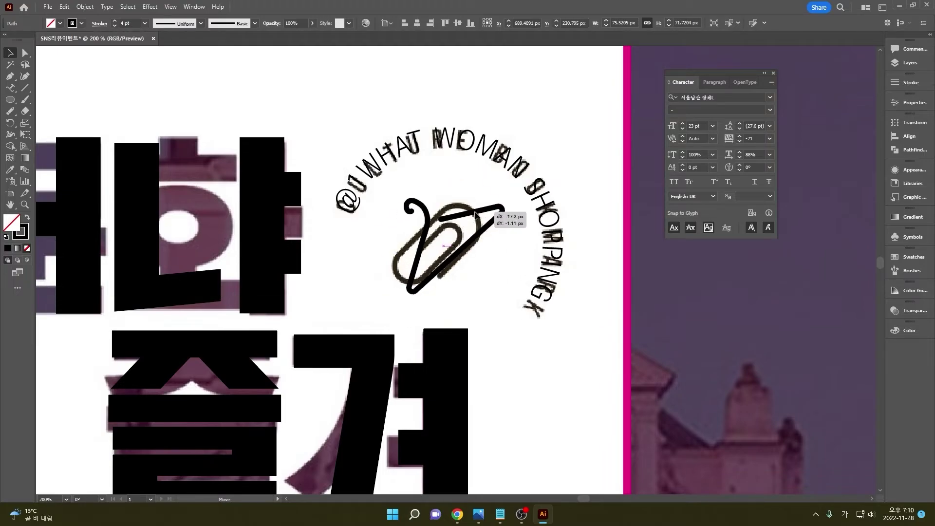
click(836, 350)
- Examine the hanger icon's size and position against the headline and the whole ad layout
key(ctrl+minus)
key(ctrl+minus)
key(ctrl+minus)
key(ctrl+minus)
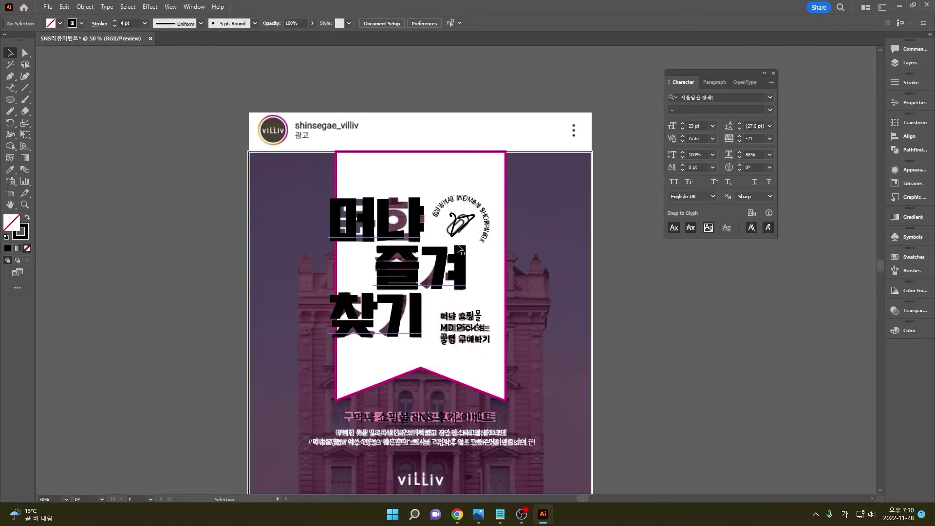
key(ctrl+plus)
key(ctrl+plus)
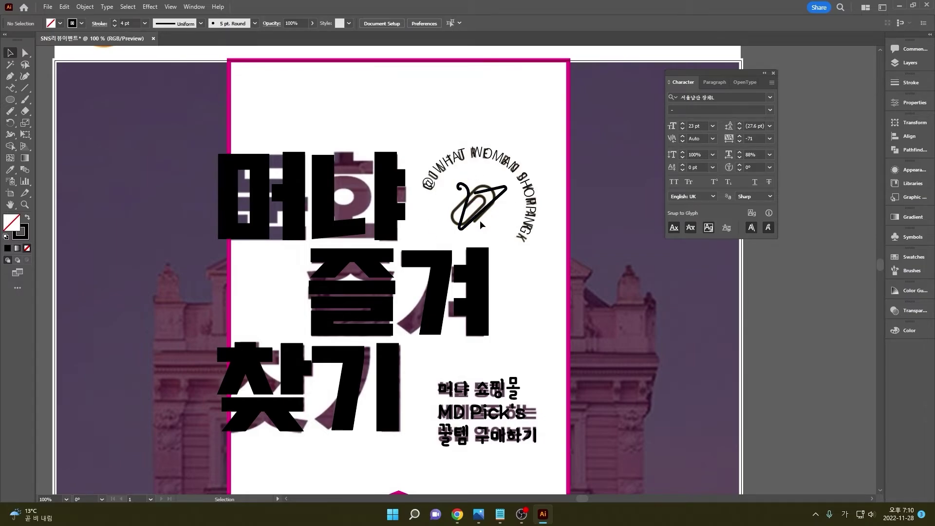
key(ctrl+minus)
key(ctrl+minus)
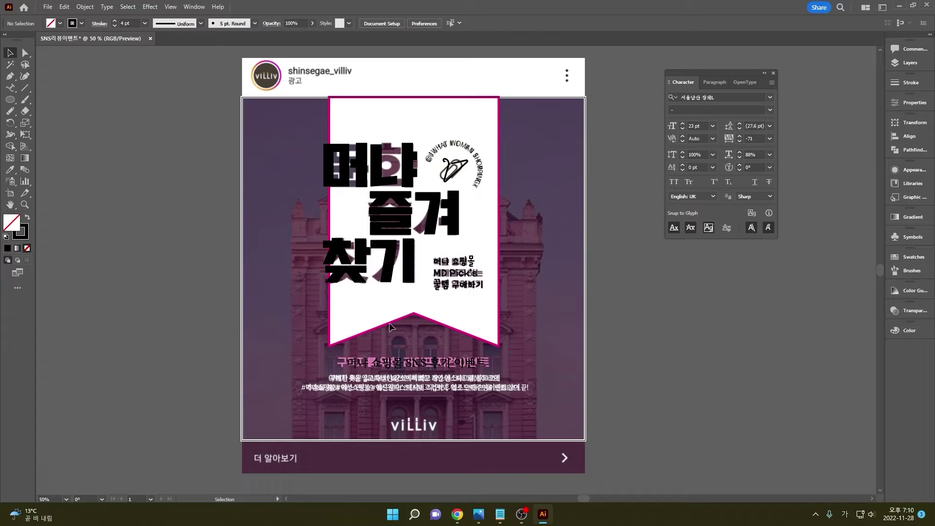
- Place the 쇼핑몰 photo from the desktop as a linked image over the ad
click(48, 7)
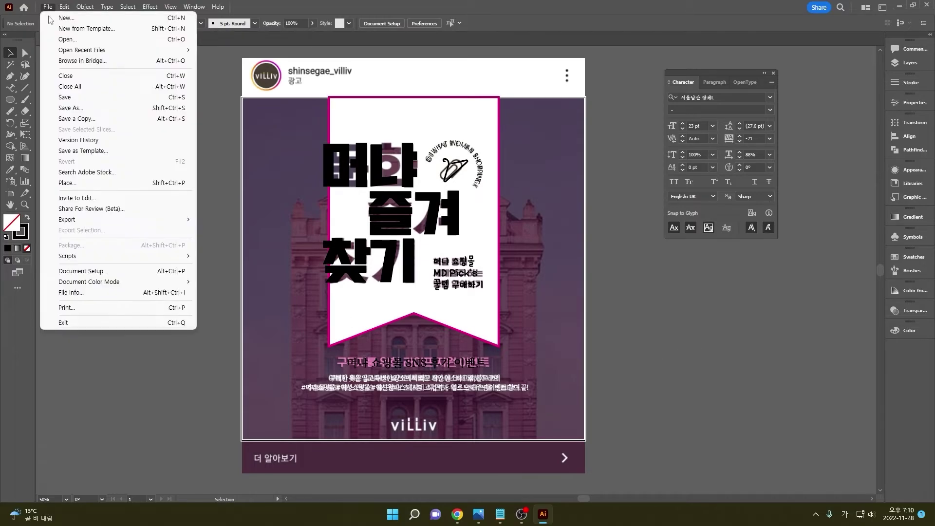
click(116, 186)
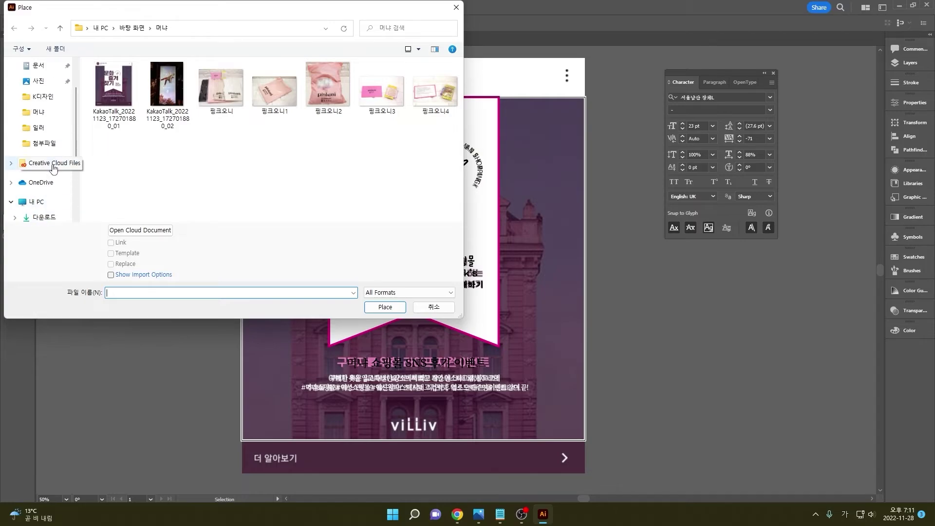
click(46, 155)
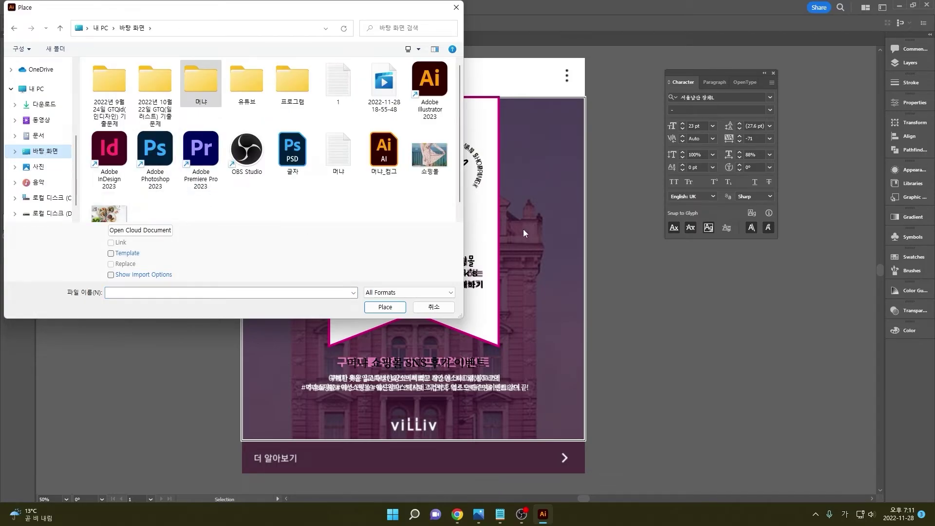
double_click(429, 154)
click(215, 104)
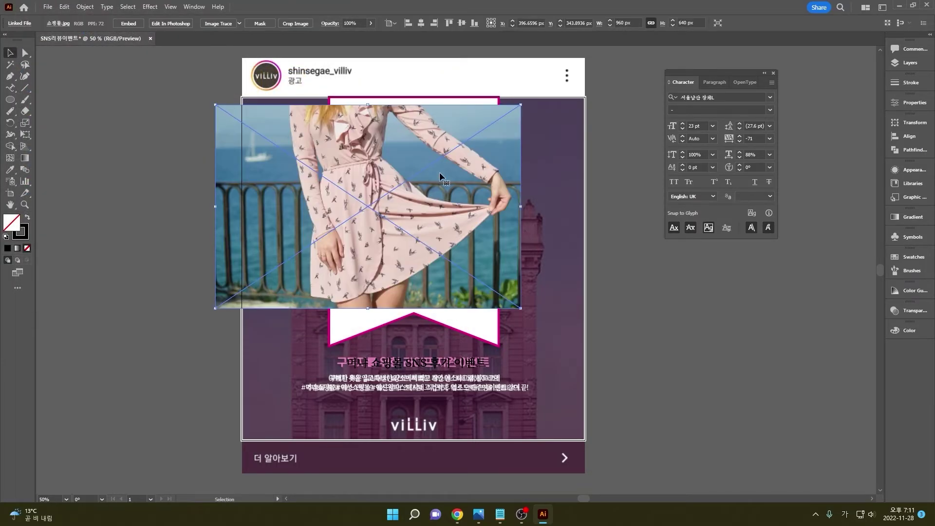
- Enlarge the placed photo proportionally to about 1621 x 1081 px and shift it so the dress covers the square artboard
key(ctrl+minus)
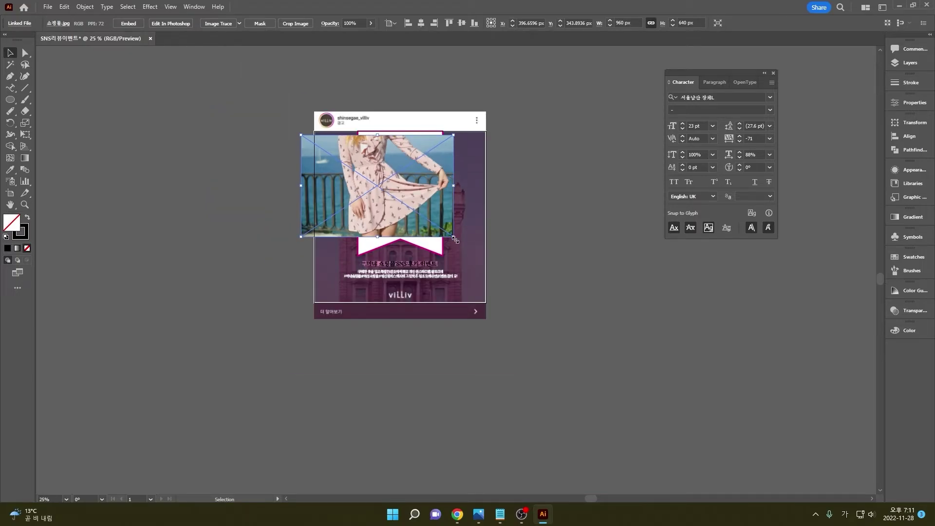
drag(454, 238, 553, 303)
key(ctrl+plus)
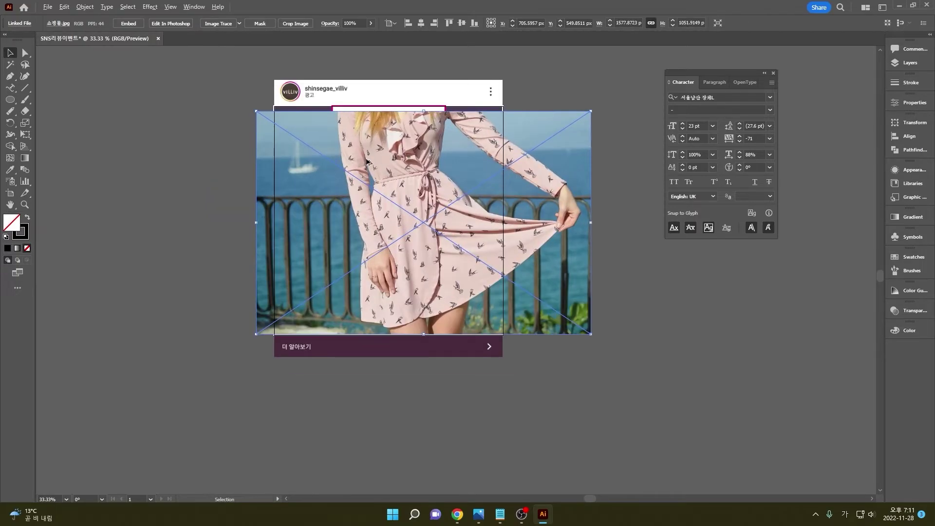
drag(256, 111, 249, 106)
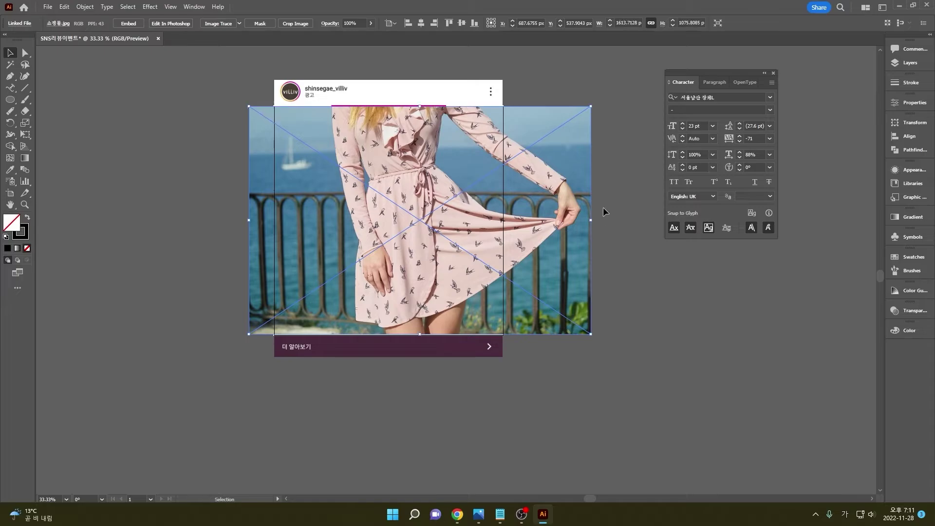
drag(575, 206, 540, 206)
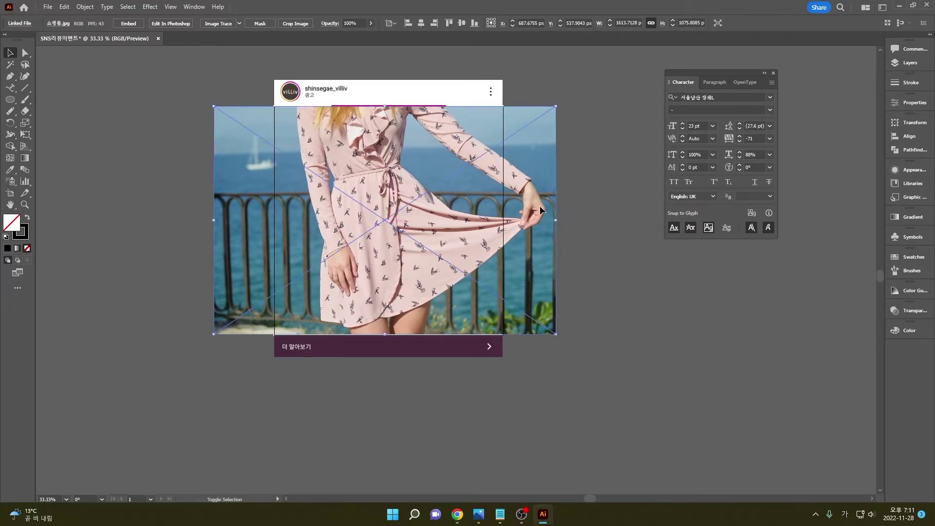
key(ctrl+plus)
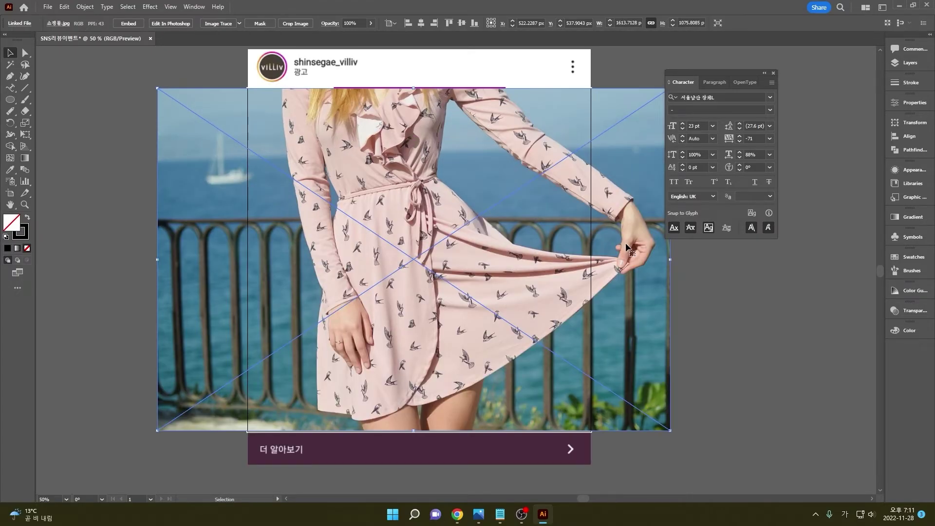
drag(671, 430, 673, 435)
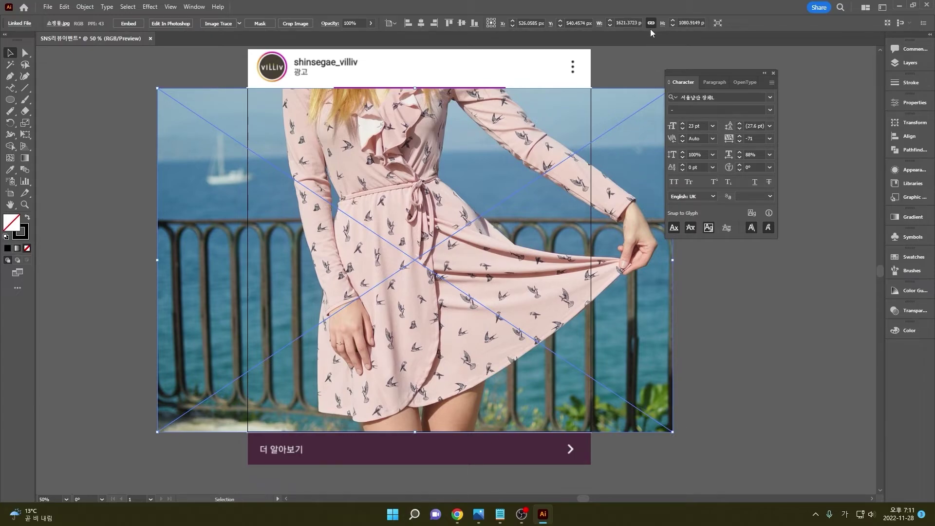
- Set the photo's height to 1080 px with proportions kept and centre it vertically on the artboard
click(701, 23)
text(1080)
key(Return)
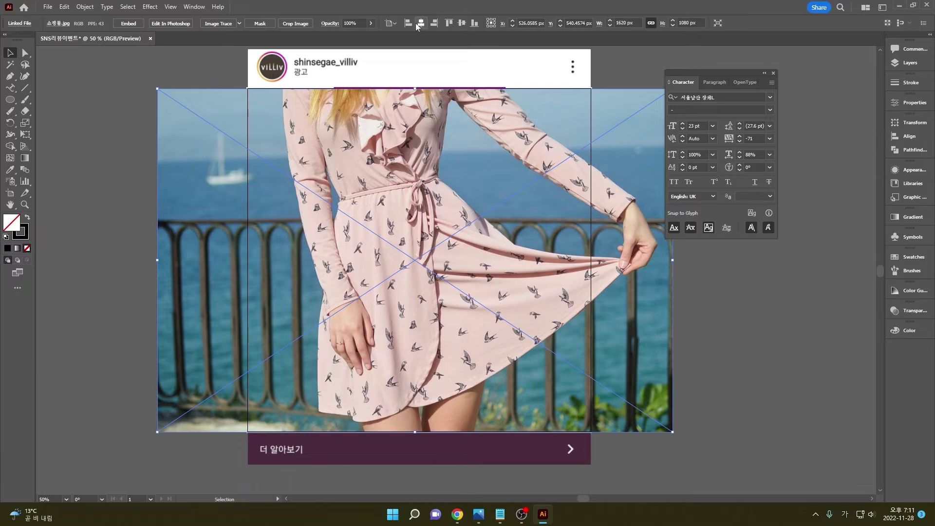
click(460, 27)
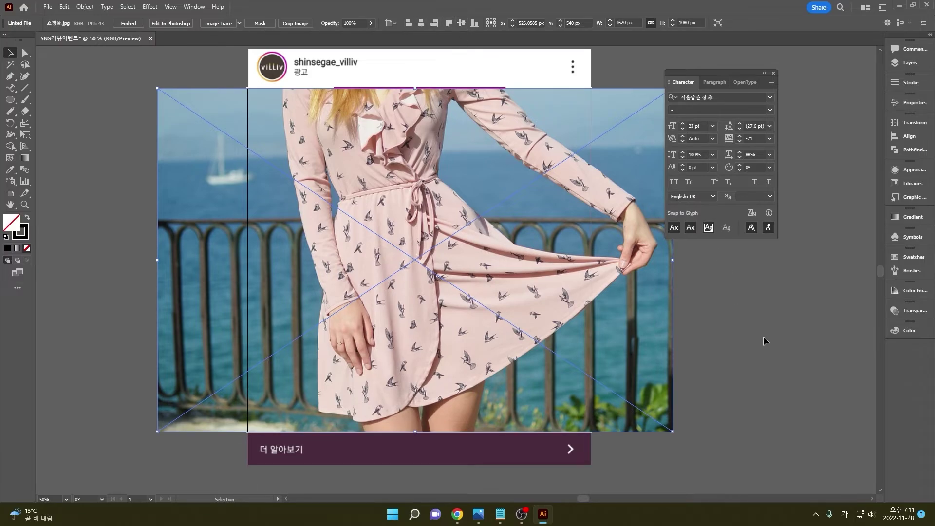
click(740, 363)
click(667, 349)
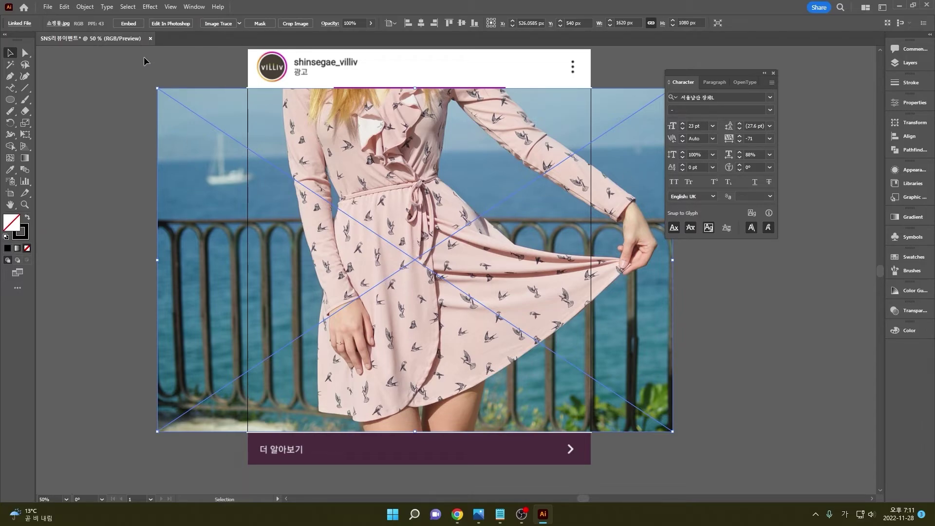
- Embed the linked dress photo and crop it to the square artboard, 1080 x 1080 px
click(128, 24)
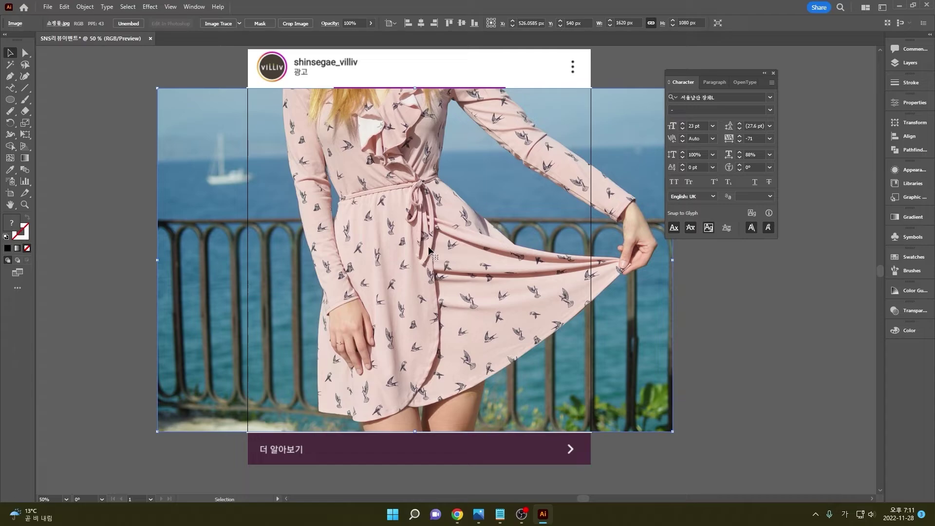
click(303, 25)
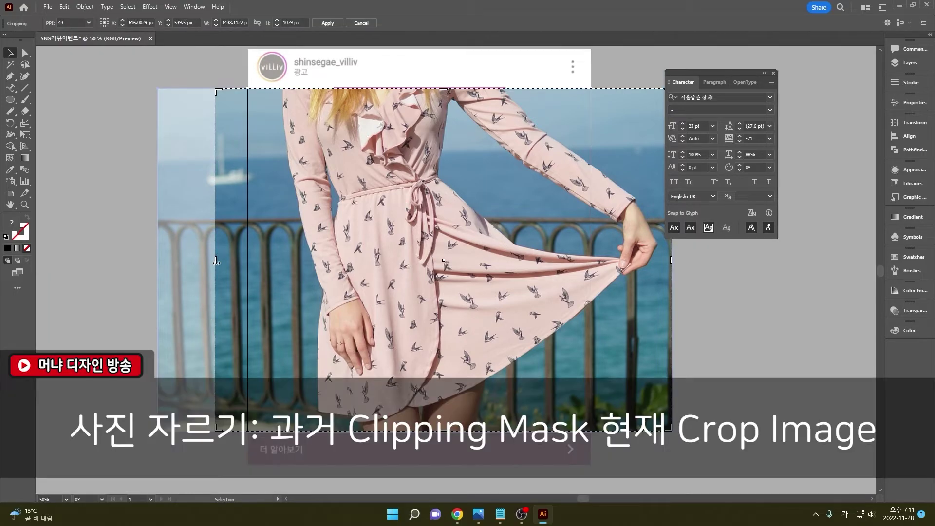
drag(220, 254, 252, 255)
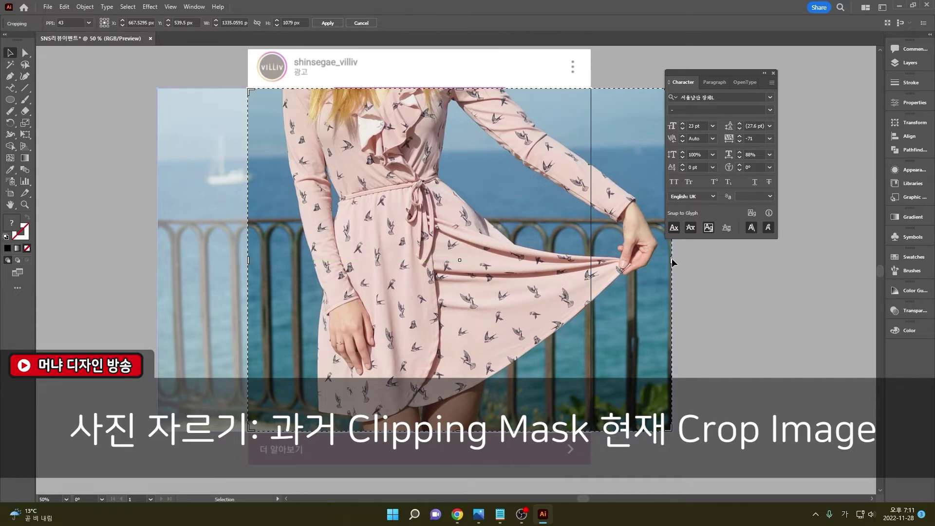
drag(672, 260, 591, 261)
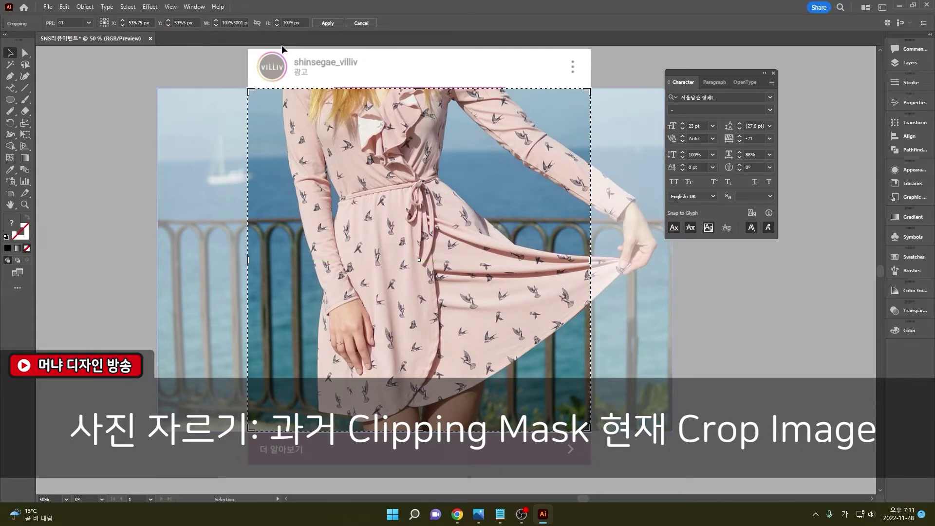
click(328, 23)
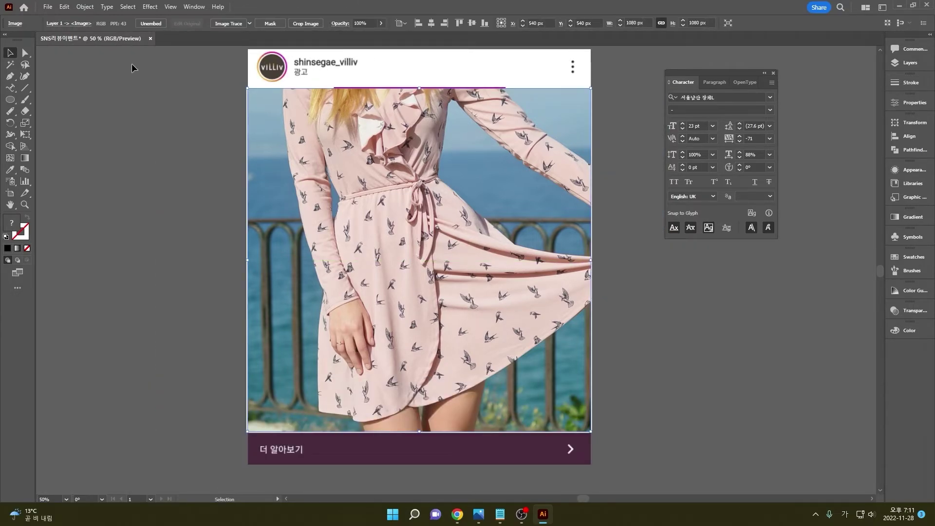
- Send the cropped photo backward so it sits behind the headline, ribbon and event copy
key(ctrl+shift+a)
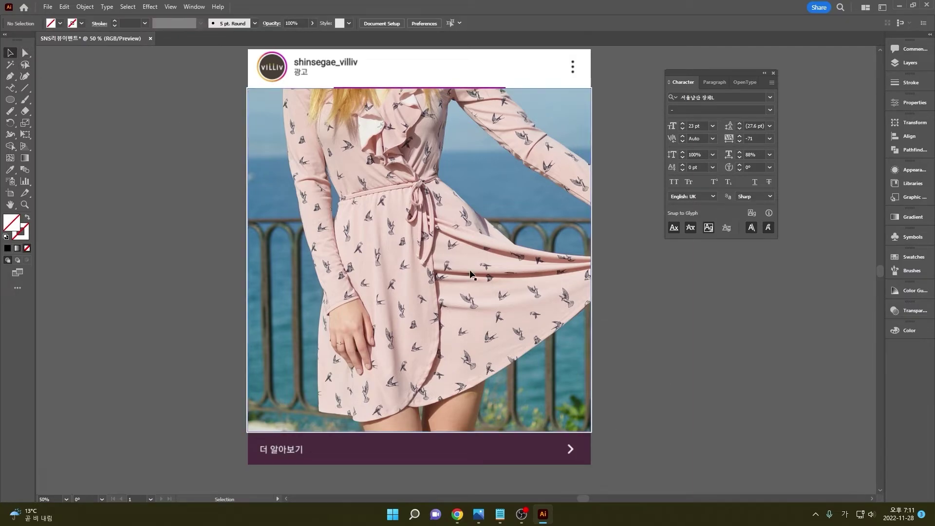
click(322, 137)
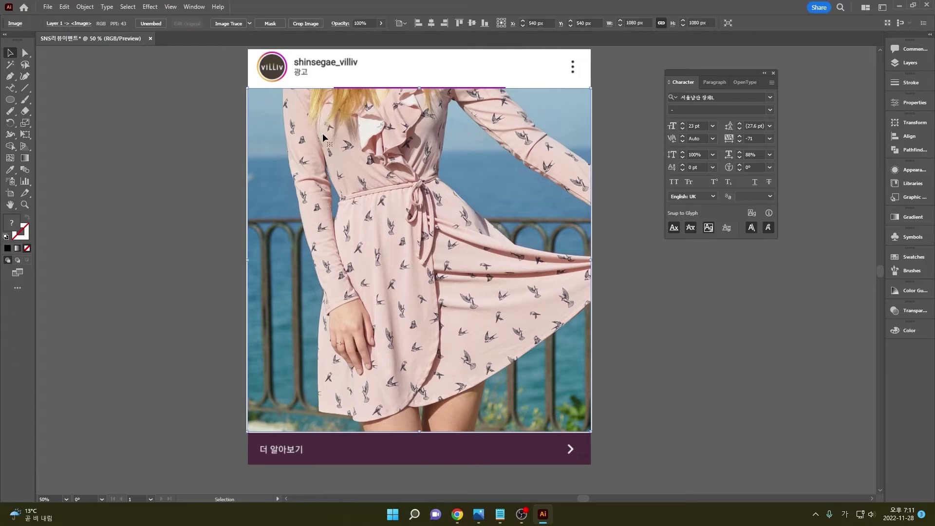
click(653, 320)
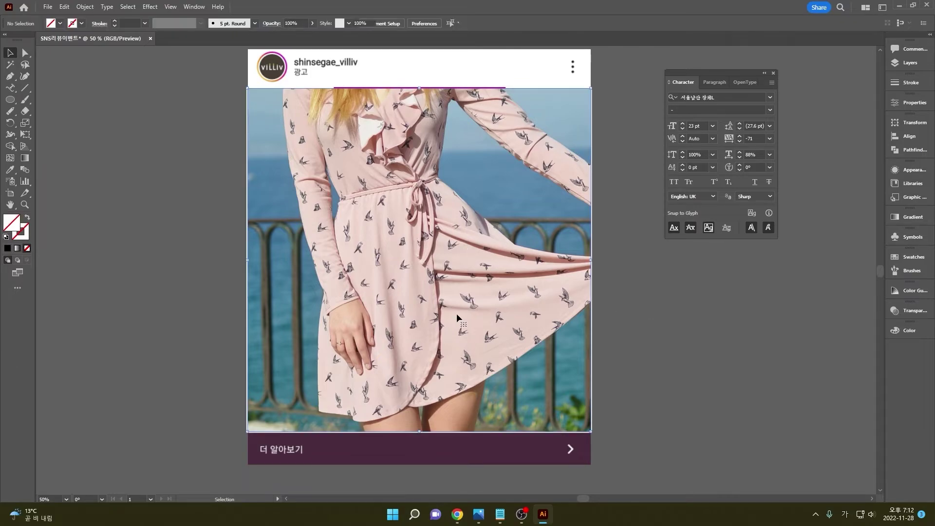
click(457, 314)
key(ctrl+bracketleft)
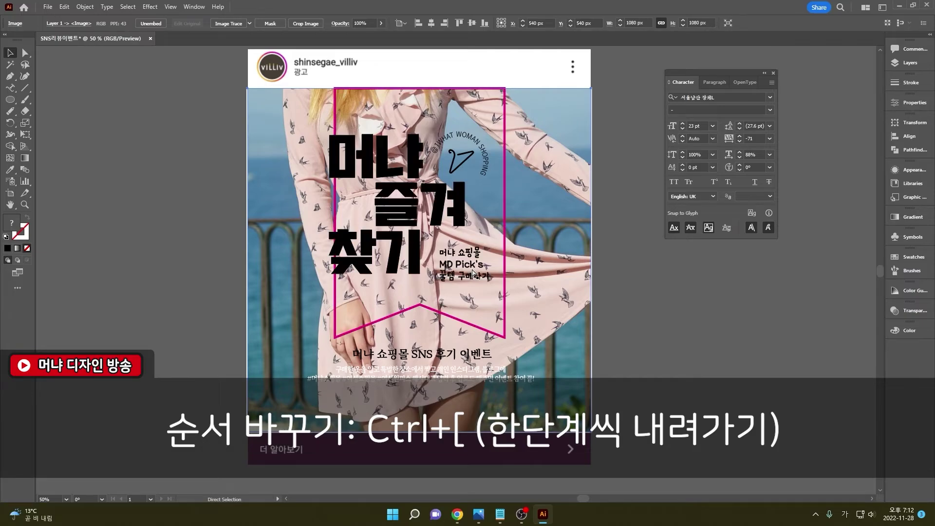
click(472, 268)
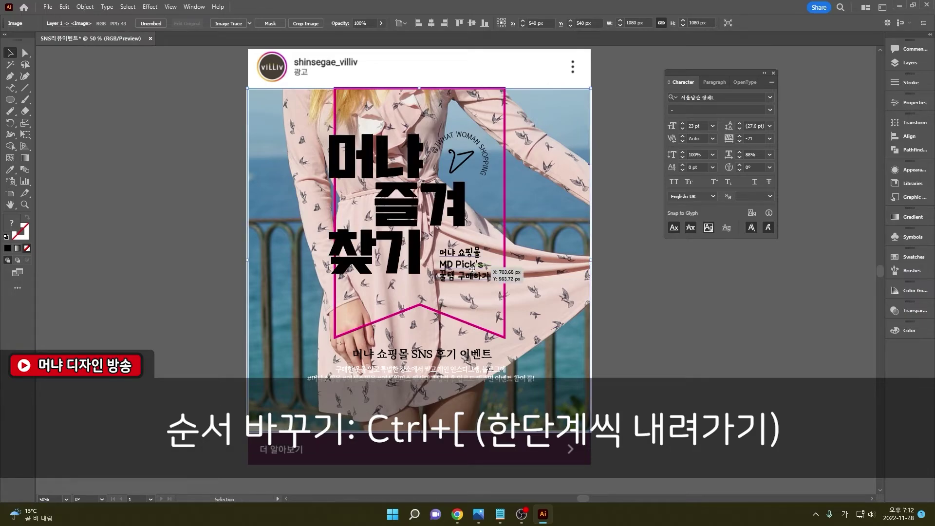
click(669, 362)
- Fill the artboard-sized rectangle with pink sampled from the dress in the photo, adjusted to salmon EAAC98
click(592, 231)
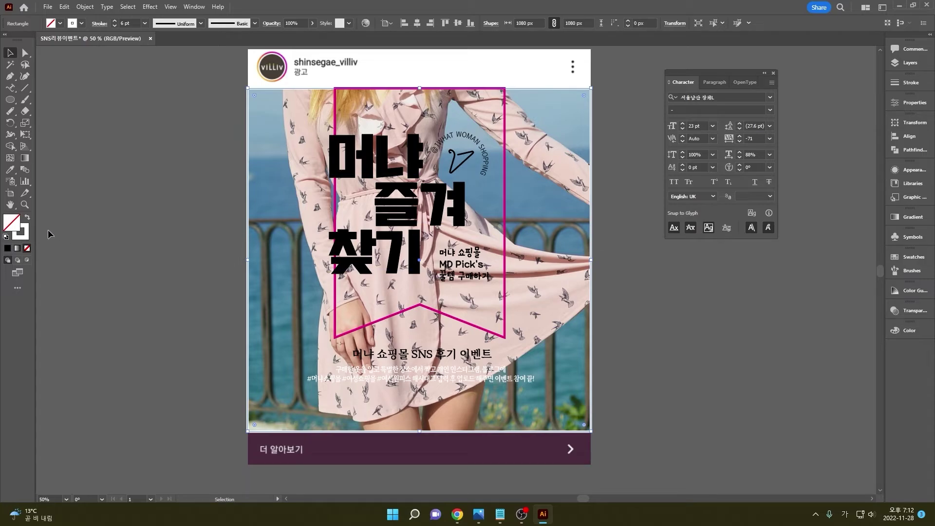
click(10, 170)
click(405, 450)
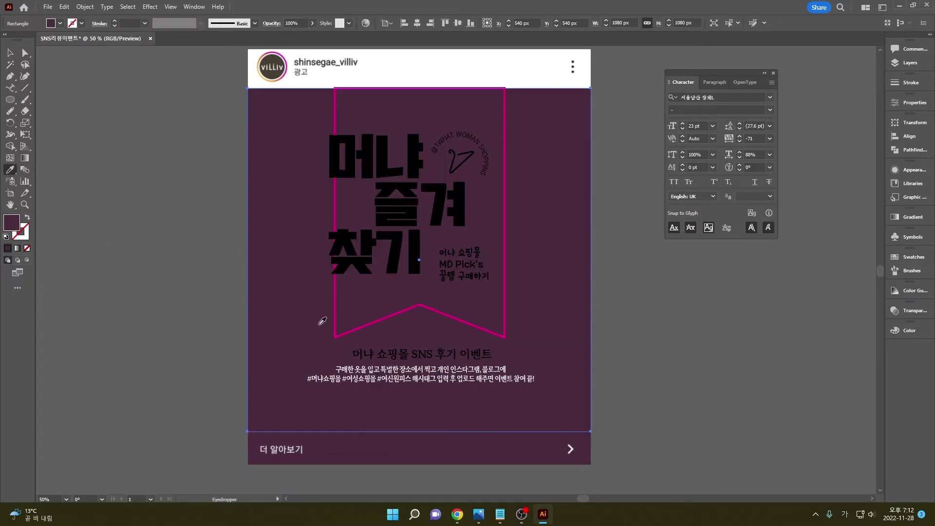
key(ctrl+z)
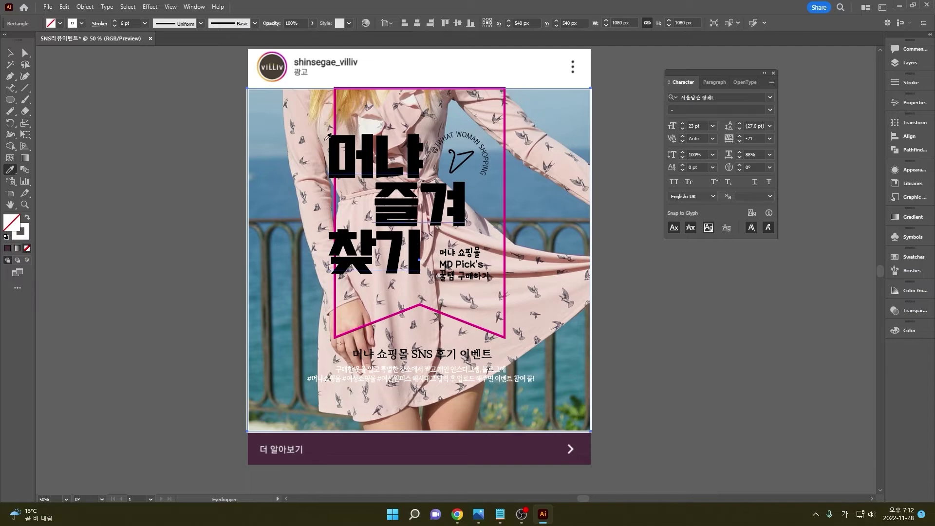
click(315, 148)
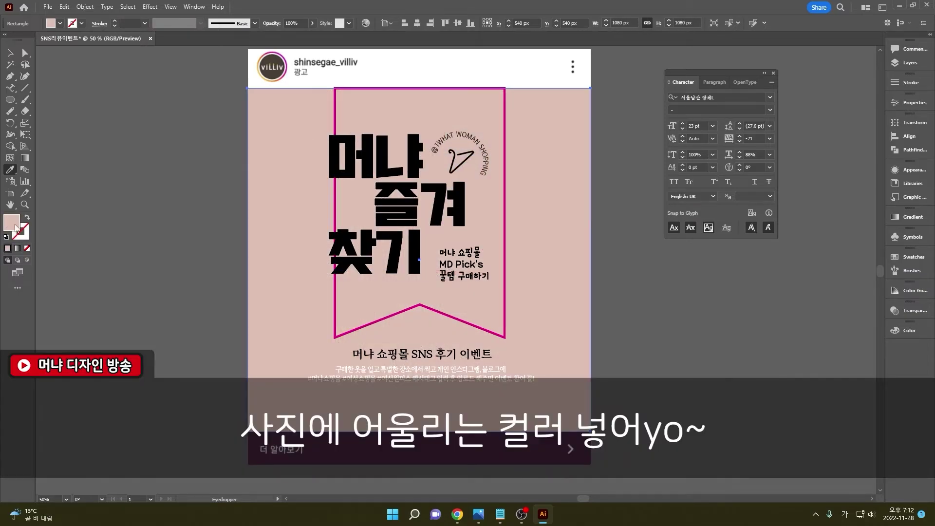
double_click(11, 224)
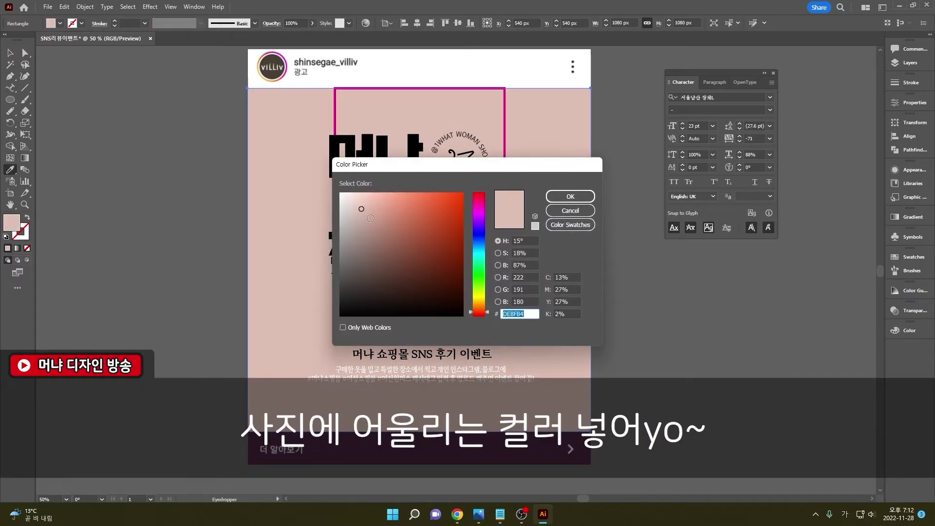
click(376, 219)
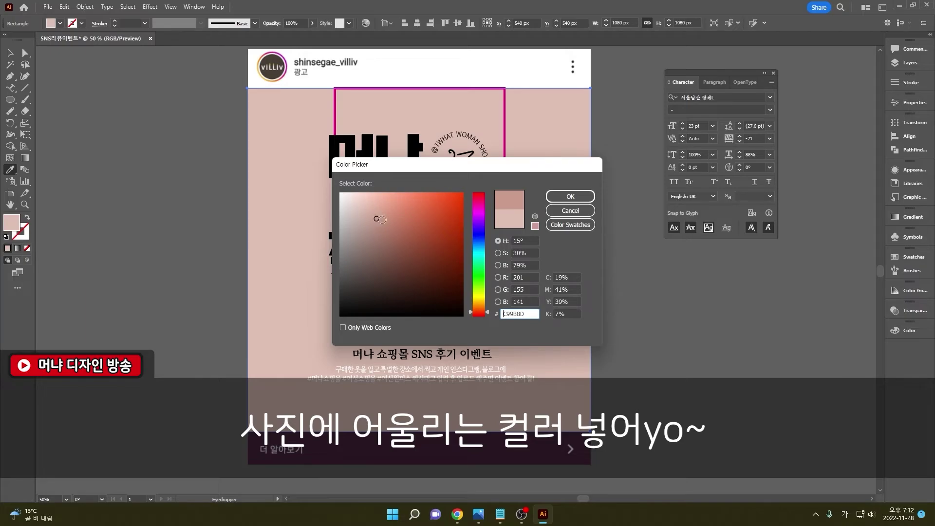
click(382, 220)
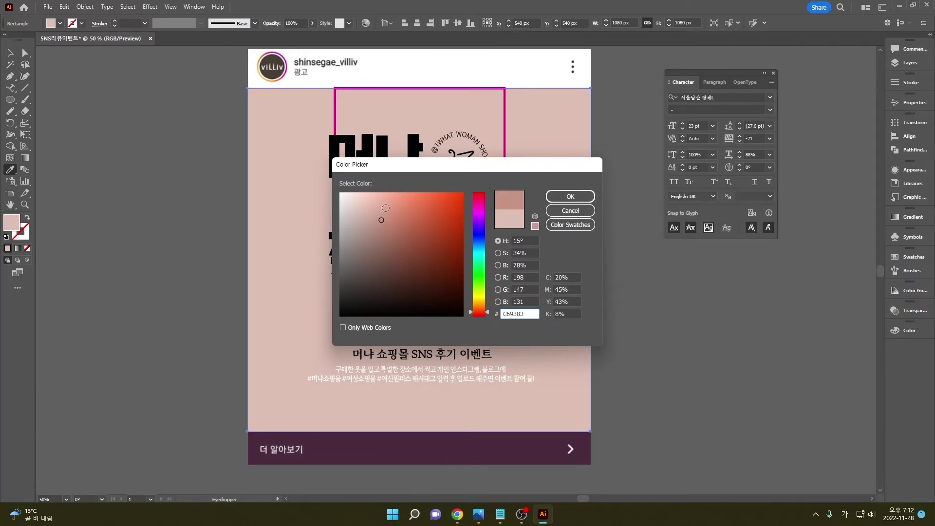
click(383, 206)
click(383, 202)
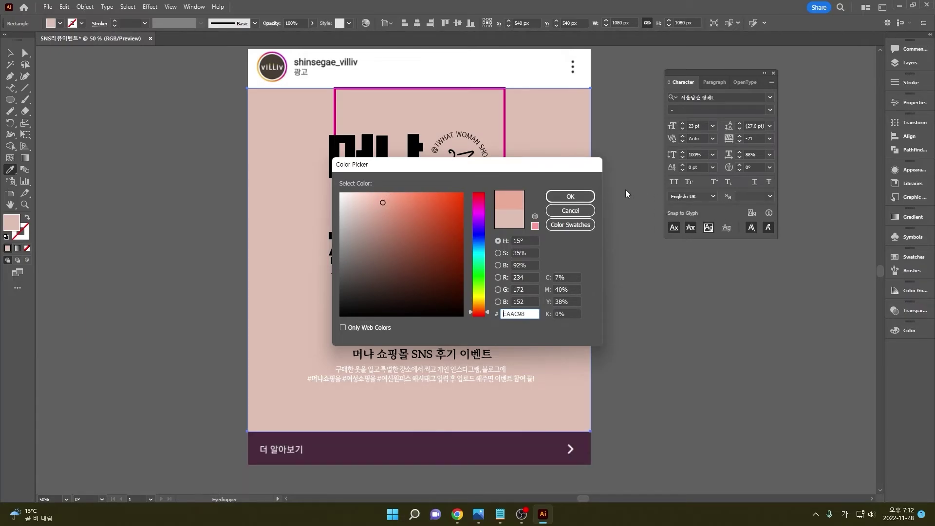
click(570, 196)
- Lower the opacity of the salmon rectangle over the photo to 70%
click(10, 53)
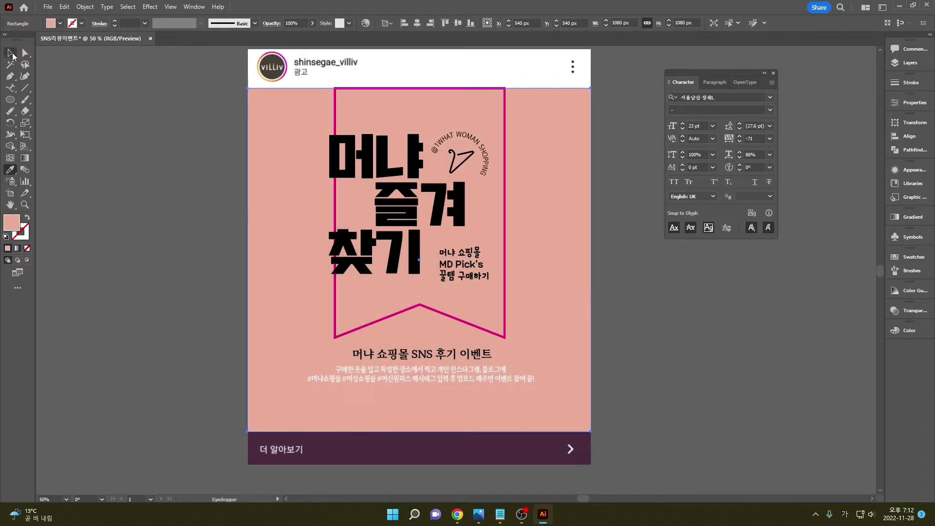
click(312, 23)
drag(306, 35, 300, 36)
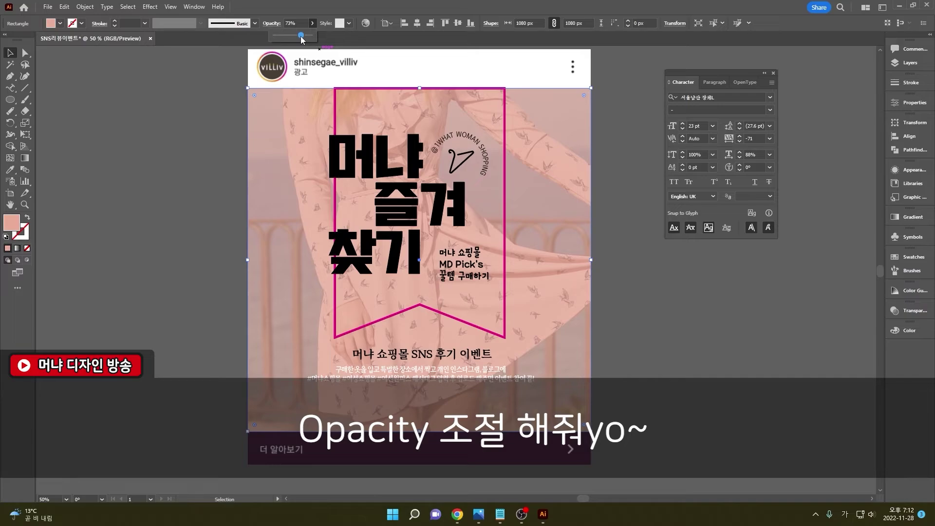
click(395, 84)
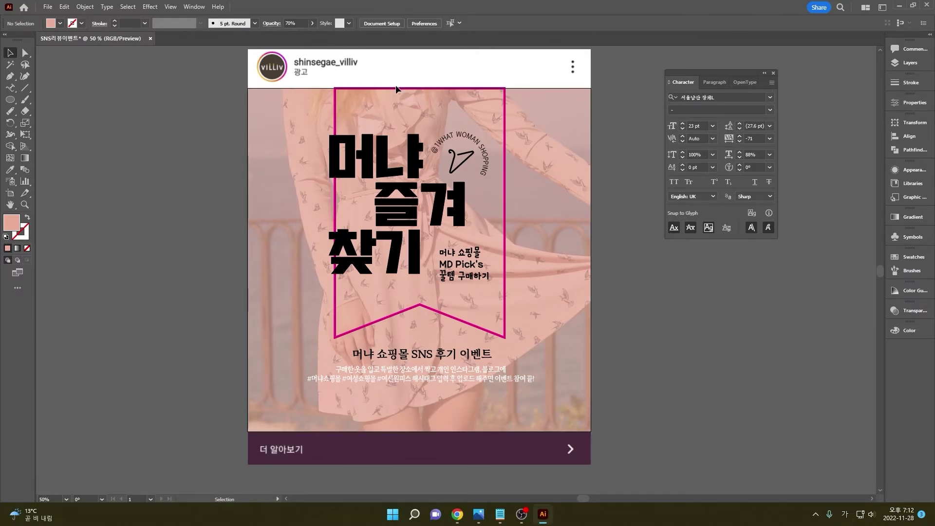
- Fill the ribbon shape behind the headline with coral F28C70
click(395, 87)
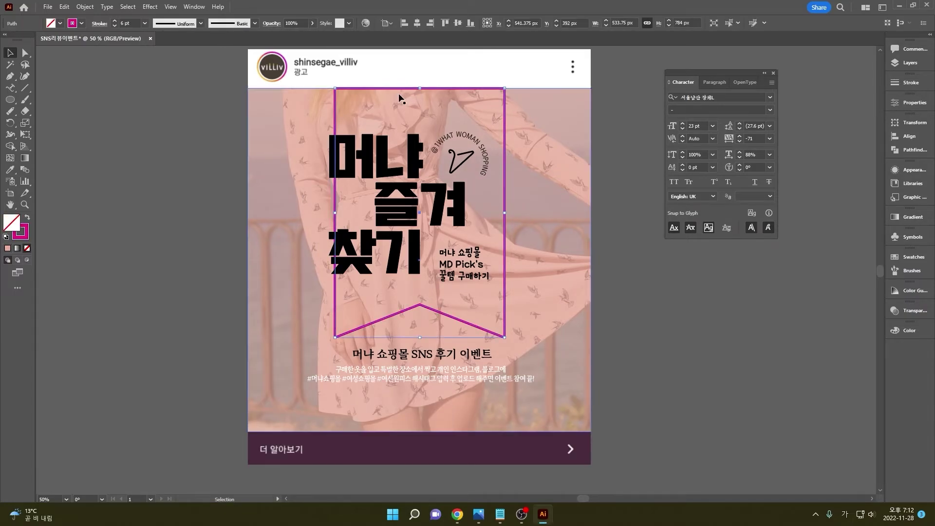
click(7, 248)
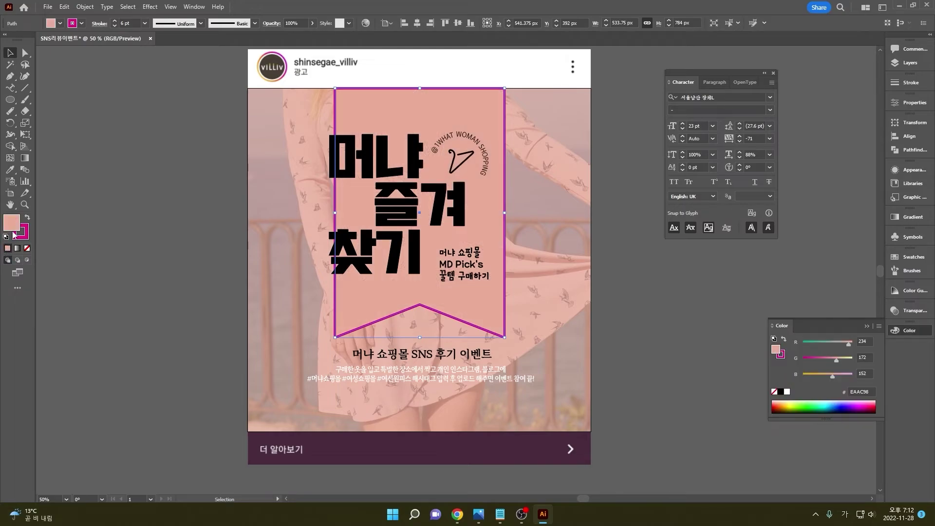
double_click(12, 223)
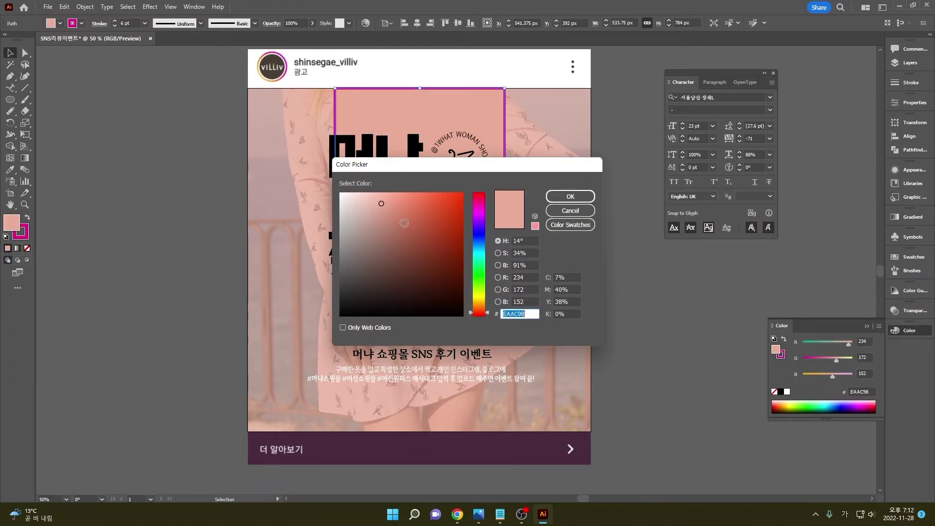
click(407, 198)
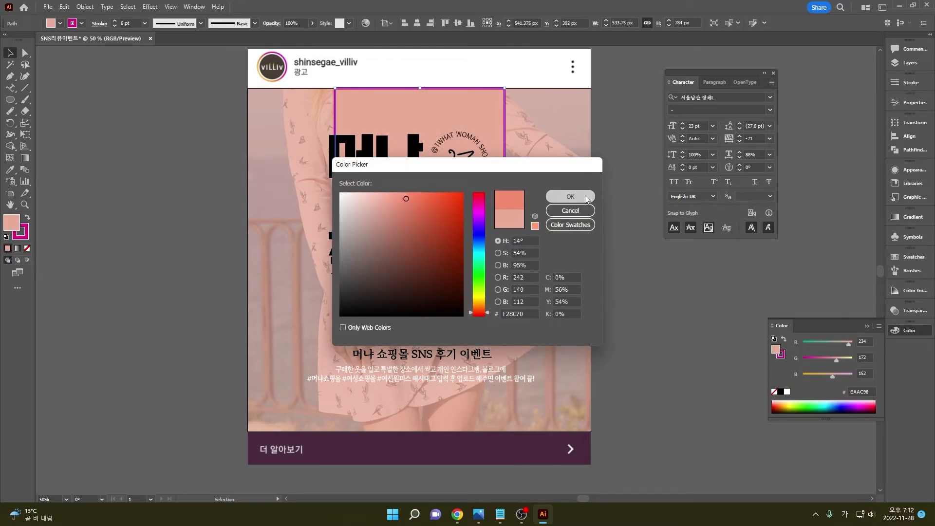
click(570, 196)
click(664, 358)
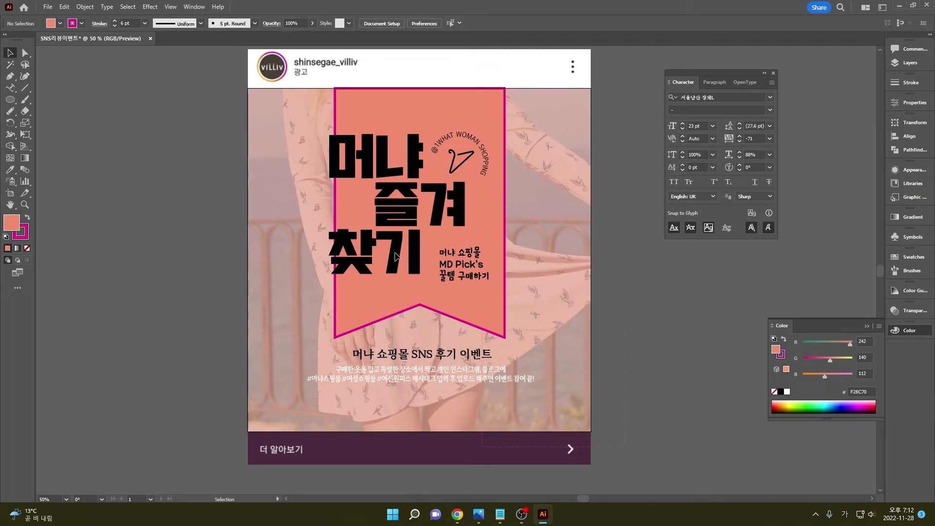
- Unlock all objects and move the reference ad image off the artboard, beside the left edge of the new design
key(ctrl+a)
key(ctrl+minus)
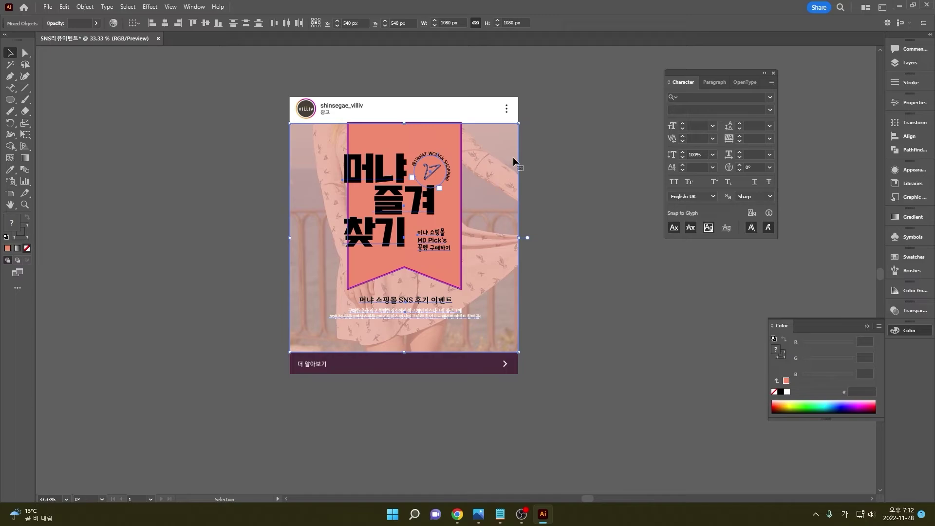
click(470, 108)
click(85, 7)
click(105, 97)
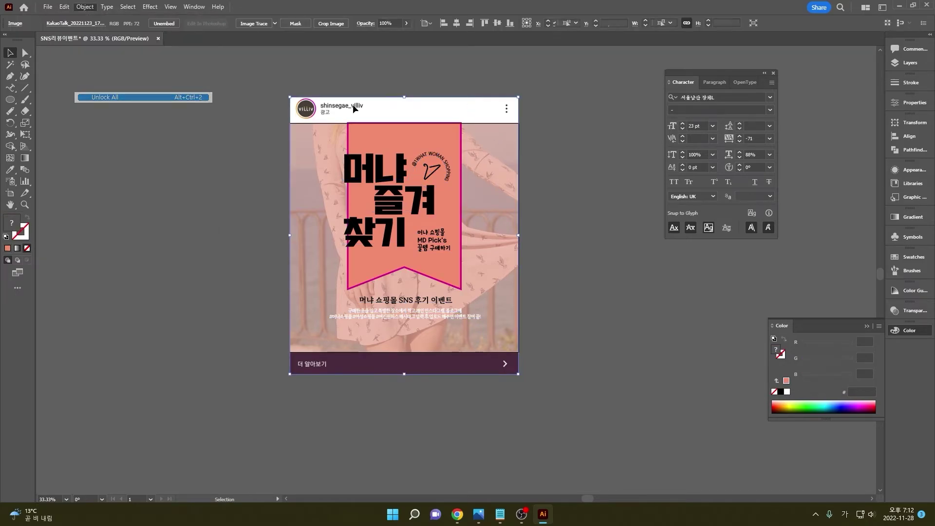
drag(509, 124, 263, 126)
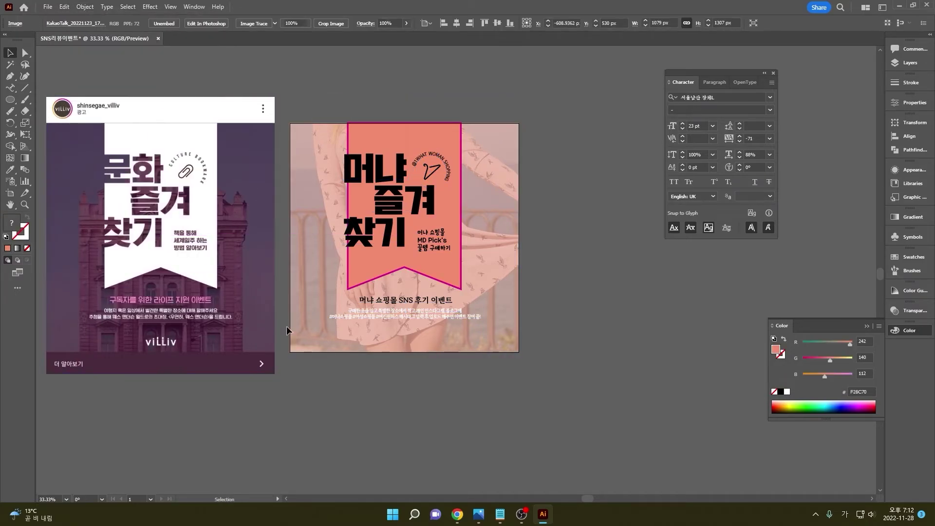
scroll(286, 326, left, 2)
- Give the ribbon behind the headline a white fill and remove its magenta stroke
click(491, 279)
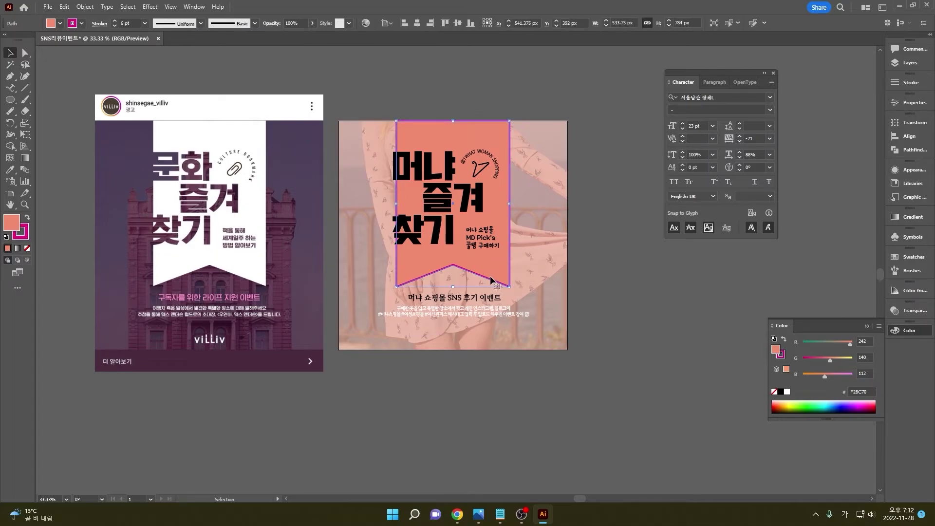
click(60, 22)
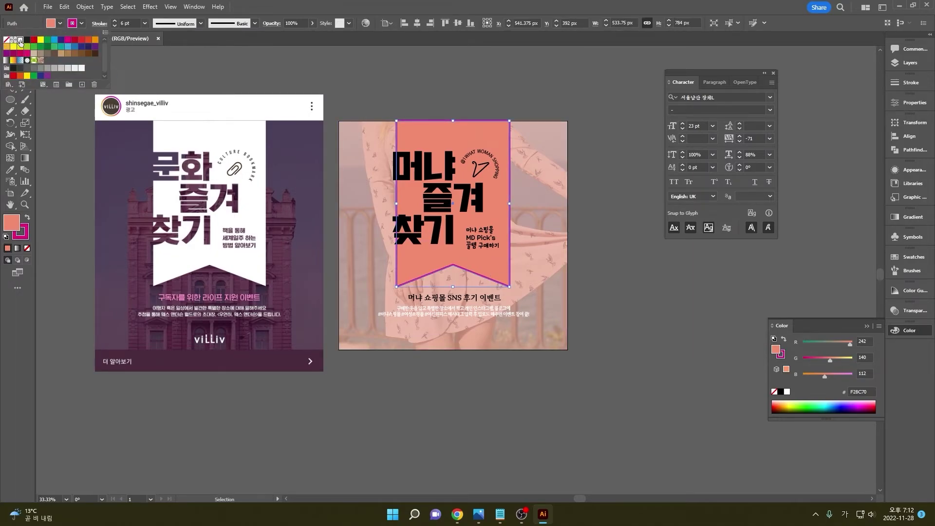
click(20, 39)
click(7, 39)
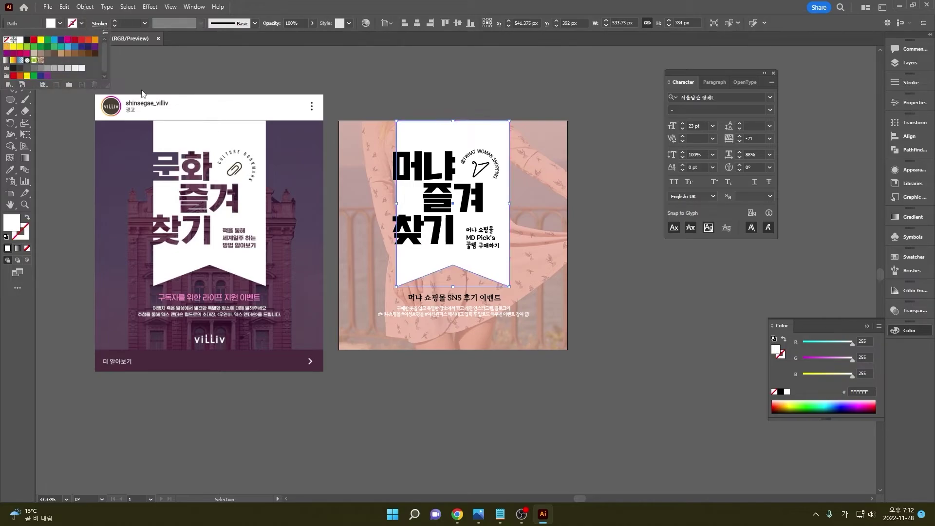
click(633, 340)
click(635, 340)
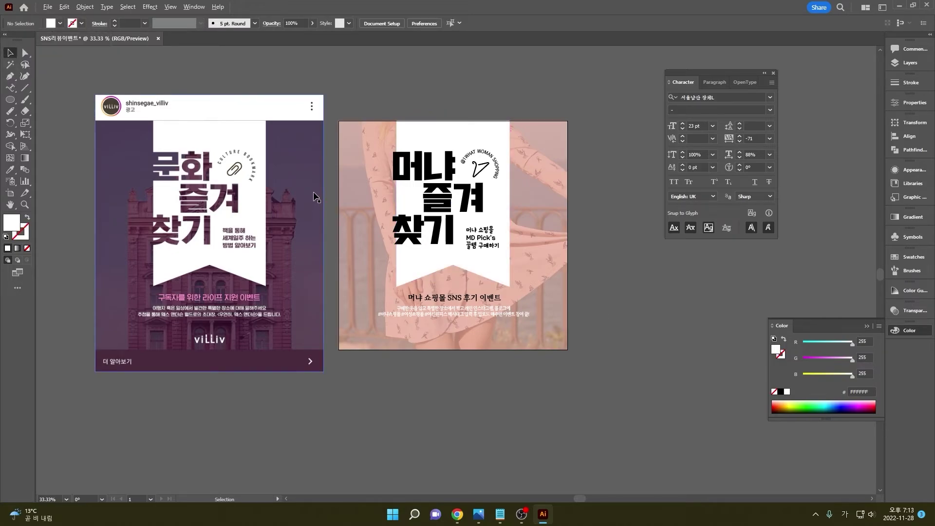
- Recolour the tint rectangle over the photo to salmon FCA38B and set its opacity to 80%
click(565, 265)
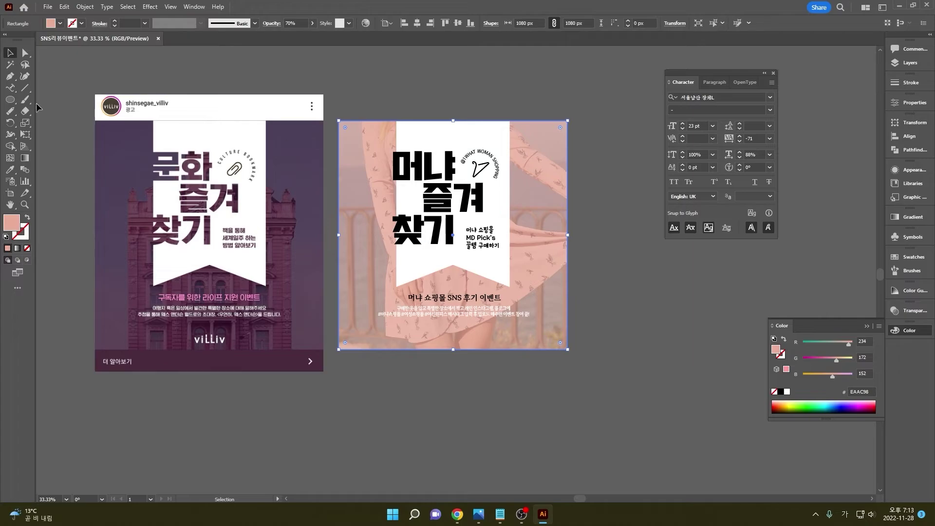
double_click(12, 224)
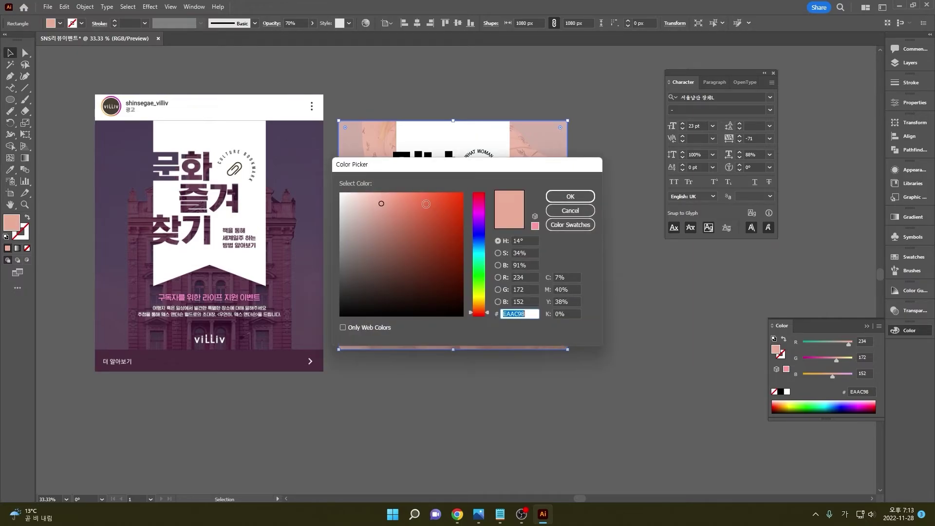
click(386, 198)
click(392, 193)
click(589, 197)
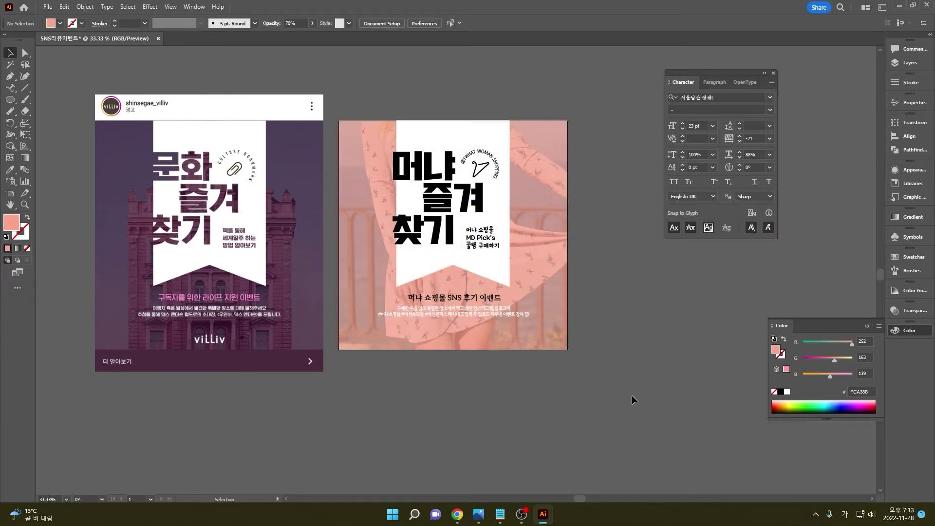
click(312, 23)
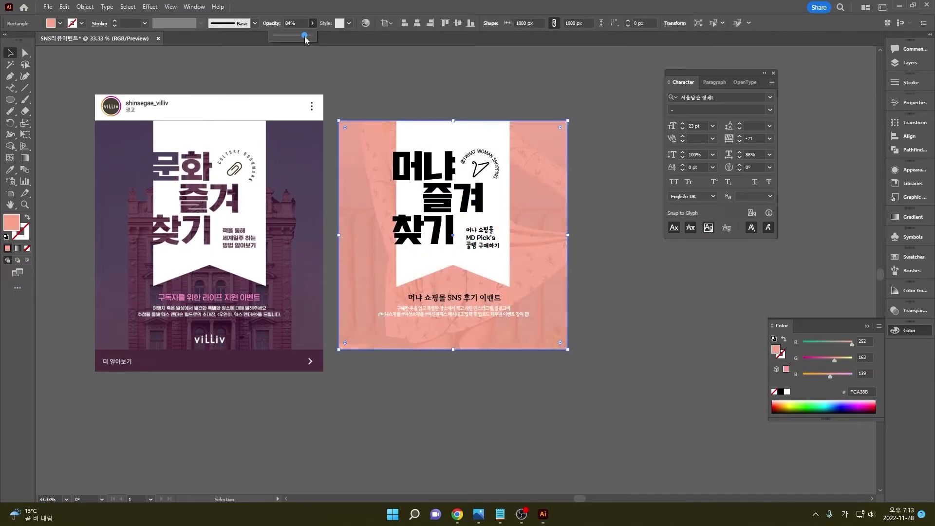
click(465, 104)
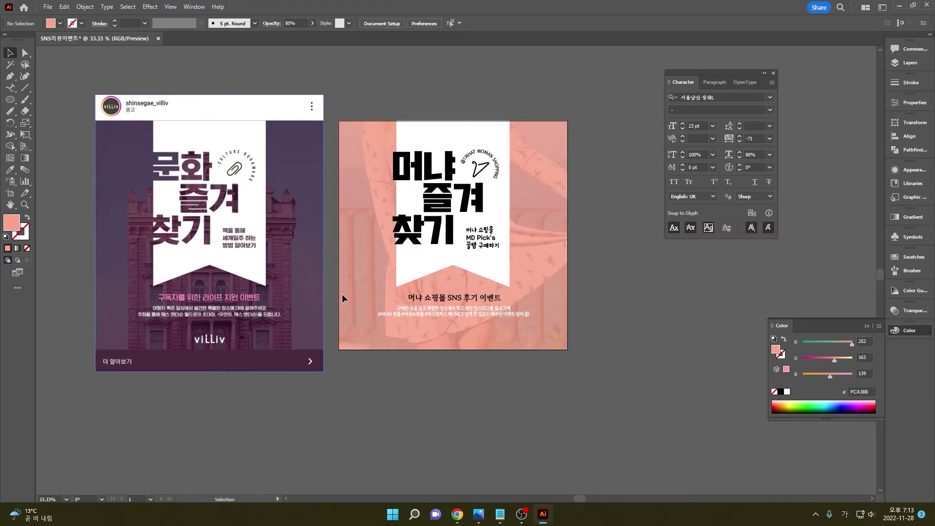
- Fill the "머냐 쇼핑몰 SNS 후기 이벤트" line with red F94E26 at 100% opacity
click(424, 304)
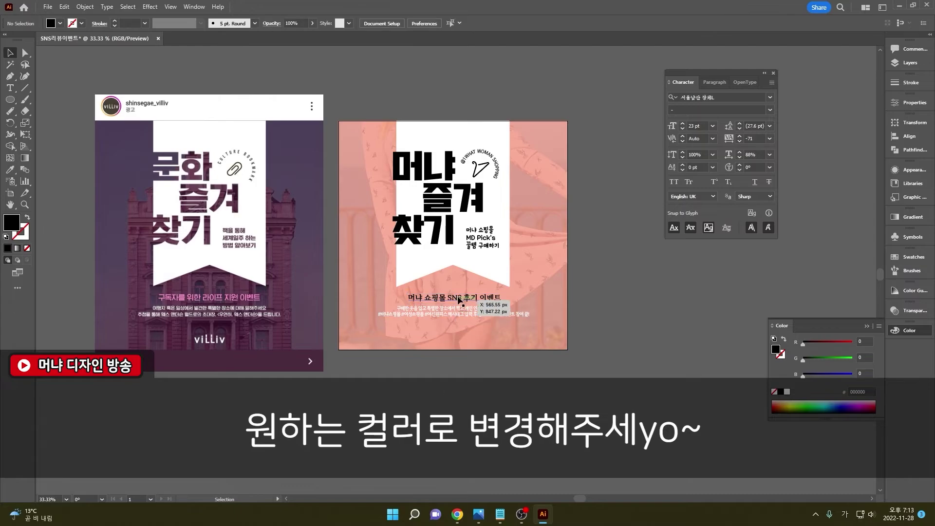
click(10, 169)
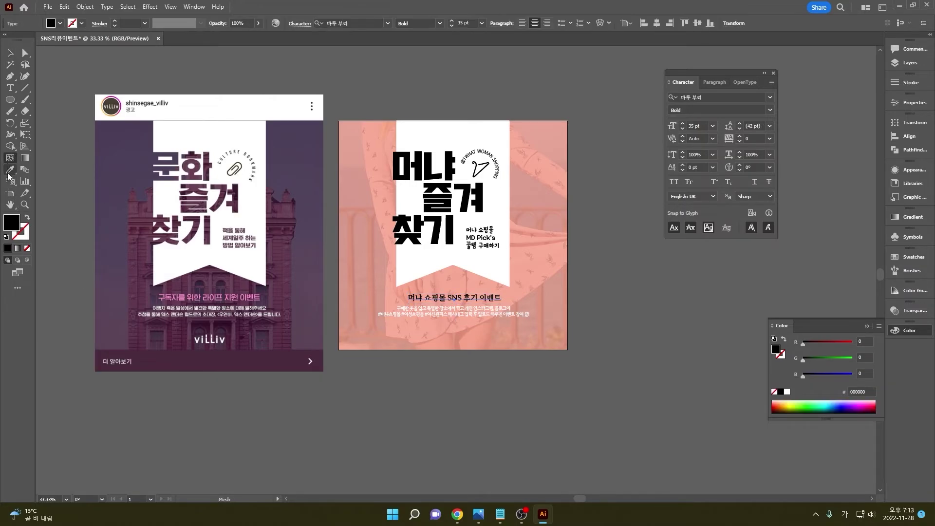
click(265, 195)
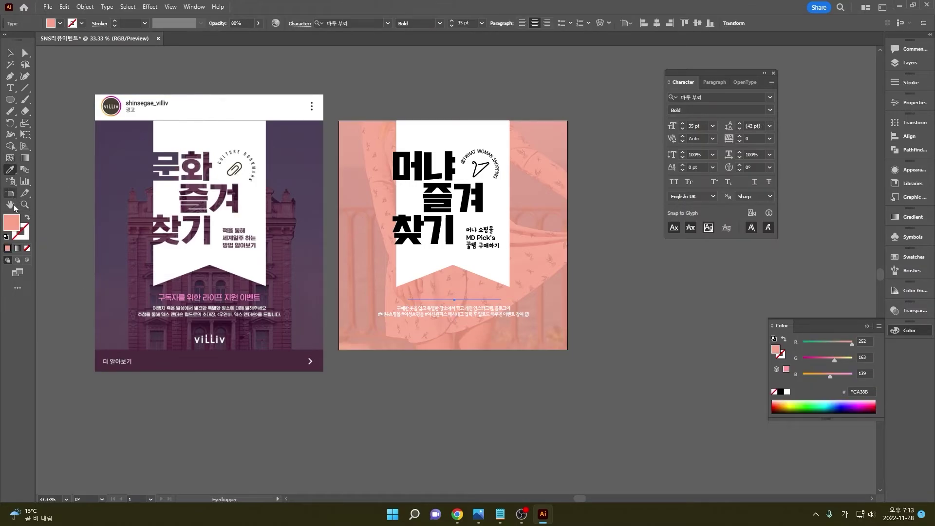
click(258, 23)
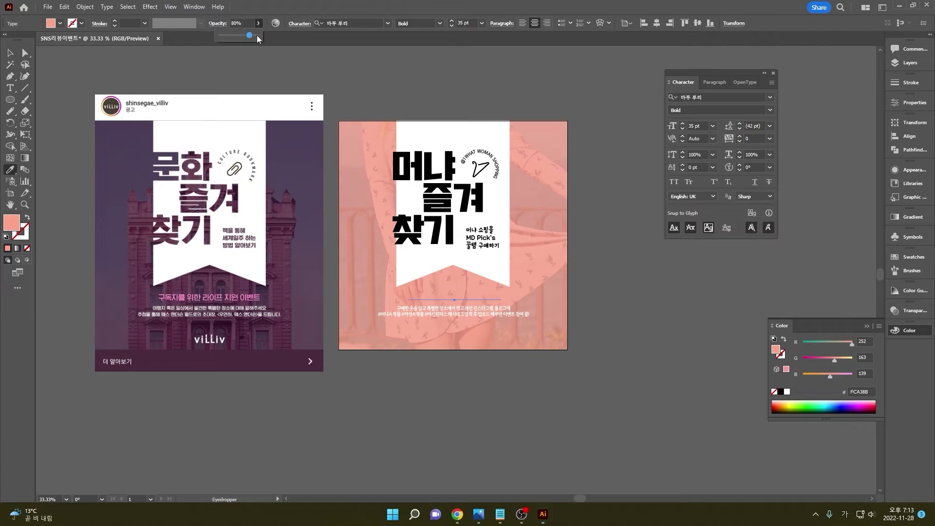
drag(256, 35, 294, 43)
double_click(16, 222)
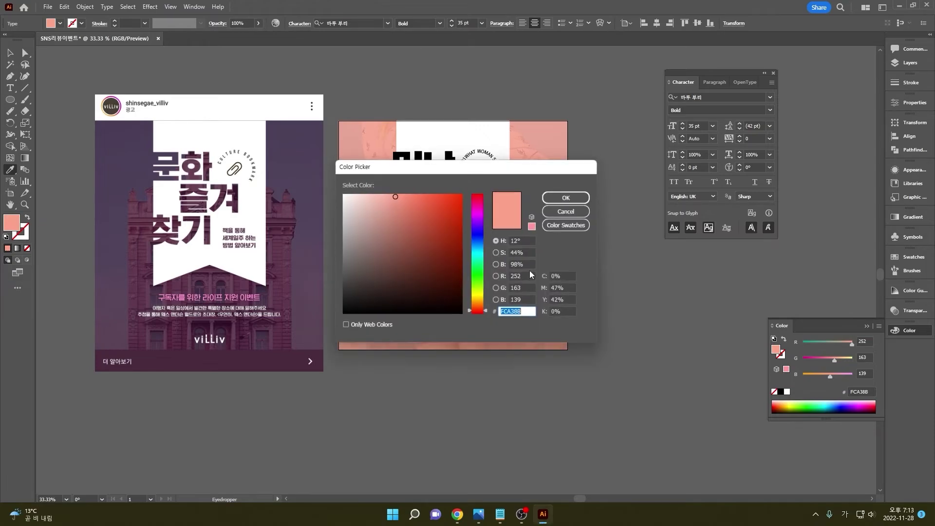
drag(427, 197, 445, 195)
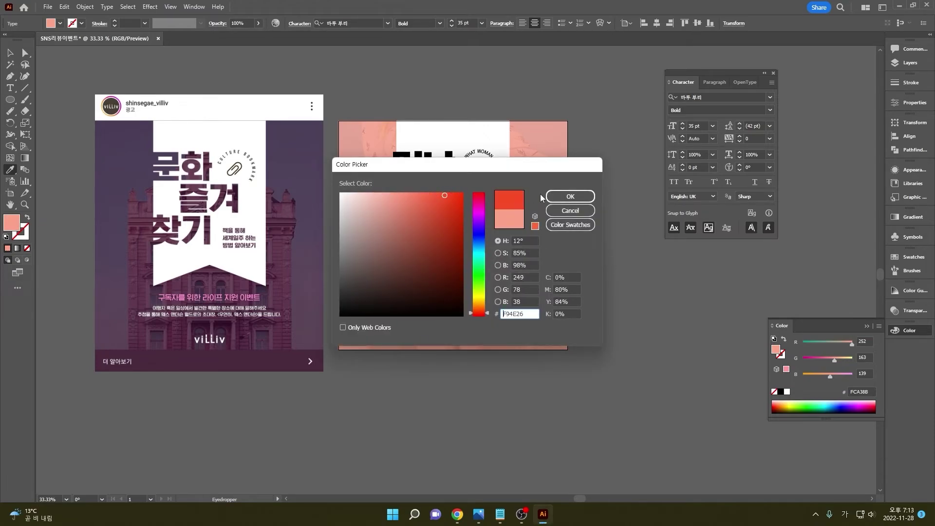
click(570, 196)
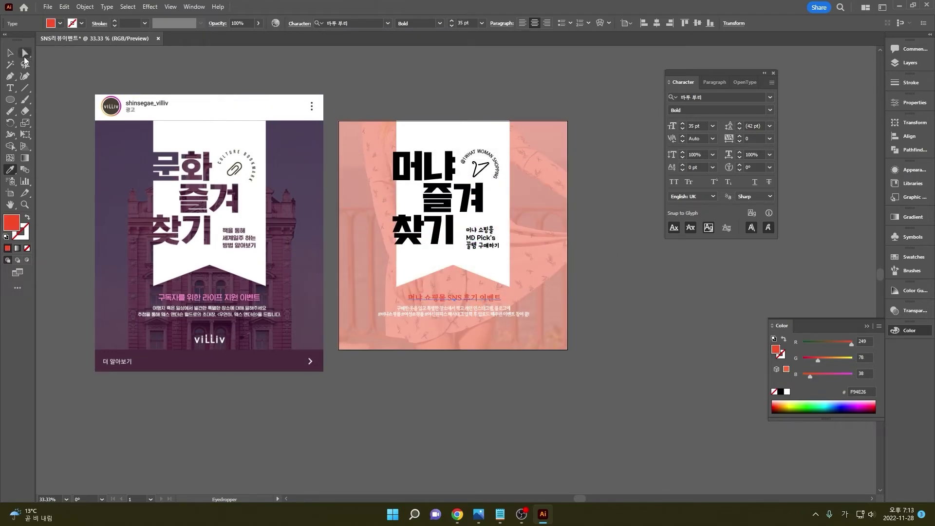
click(10, 52)
click(486, 399)
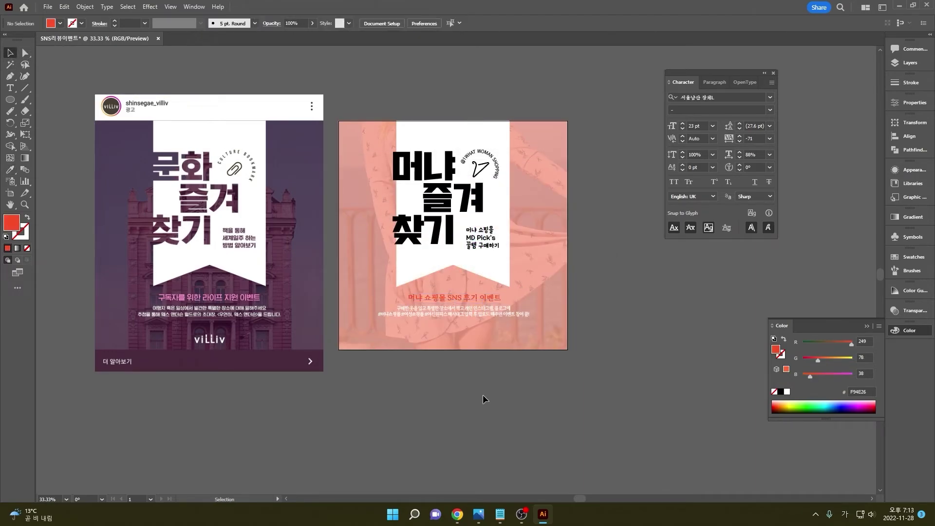
- Set the tracking of the two white description lines under the event title to 17
click(434, 313)
scroll(401, 322, up, 2)
scroll(490, 362, up, 1)
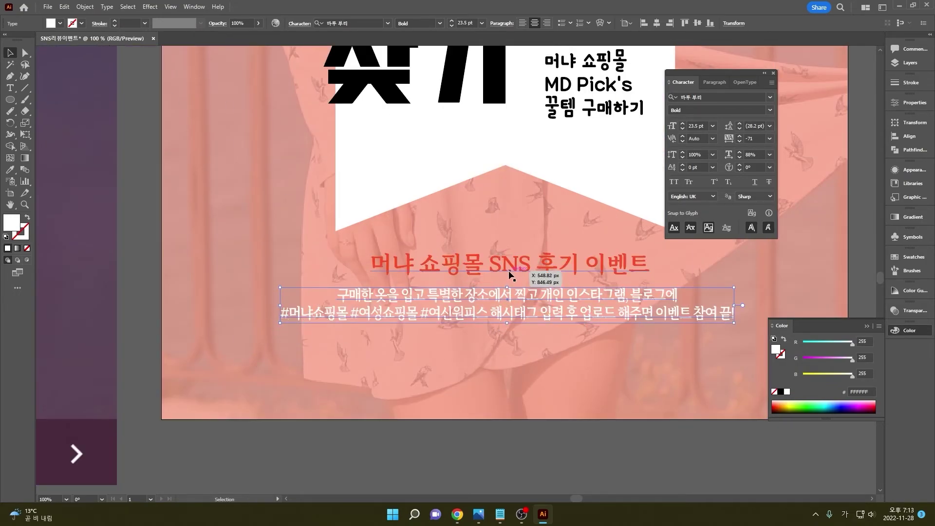
click(541, 267)
click(433, 315)
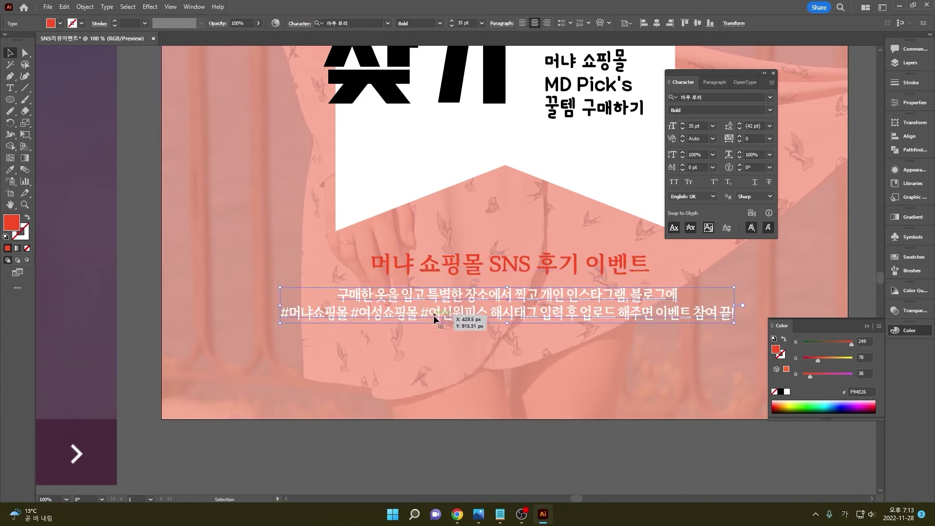
click(755, 138)
scroll(756, 138, up, 20)
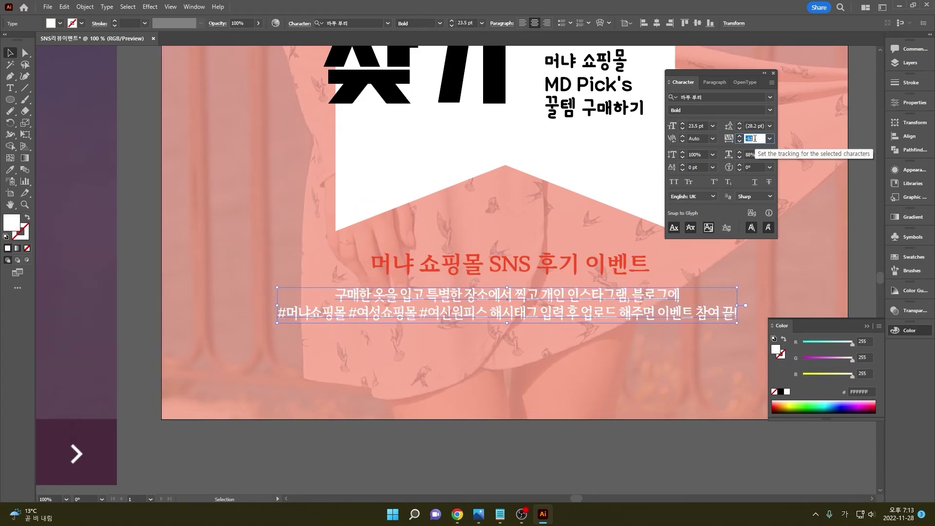
scroll(755, 139, up, 20)
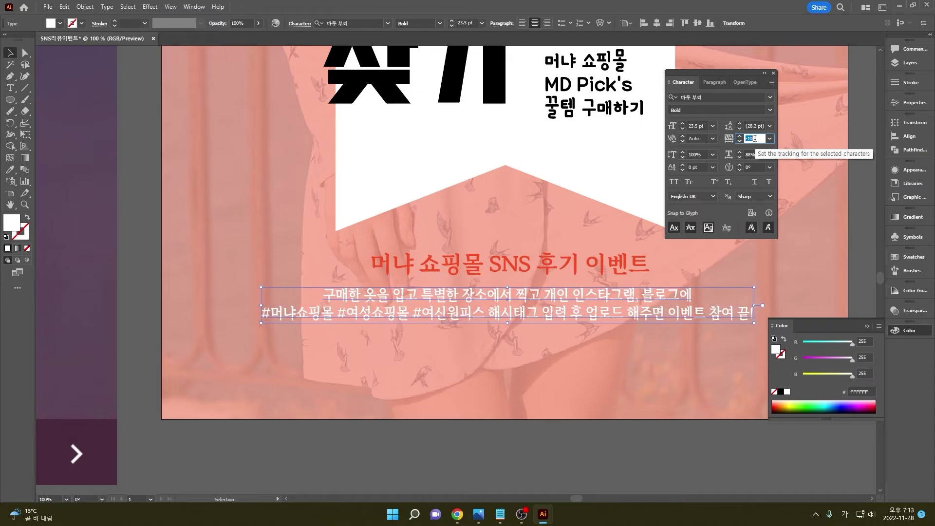
scroll(754, 139, up, 14)
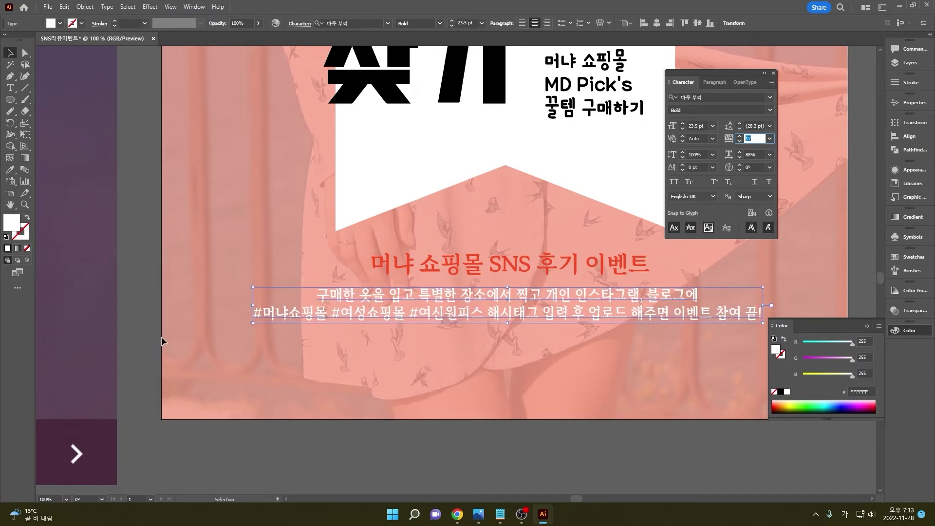
scroll(258, 341, down, 2)
scroll(256, 336, down, 3)
scroll(154, 343, up, 3)
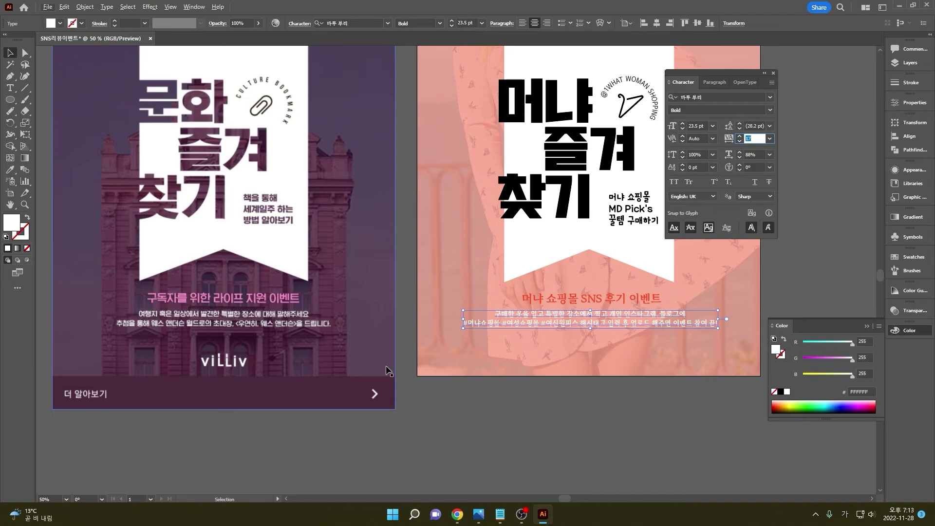
click(641, 375)
- Darken the fill of the "머냐 쇼핑몰 SNS 후기 이벤트" line to red CC4227
click(628, 300)
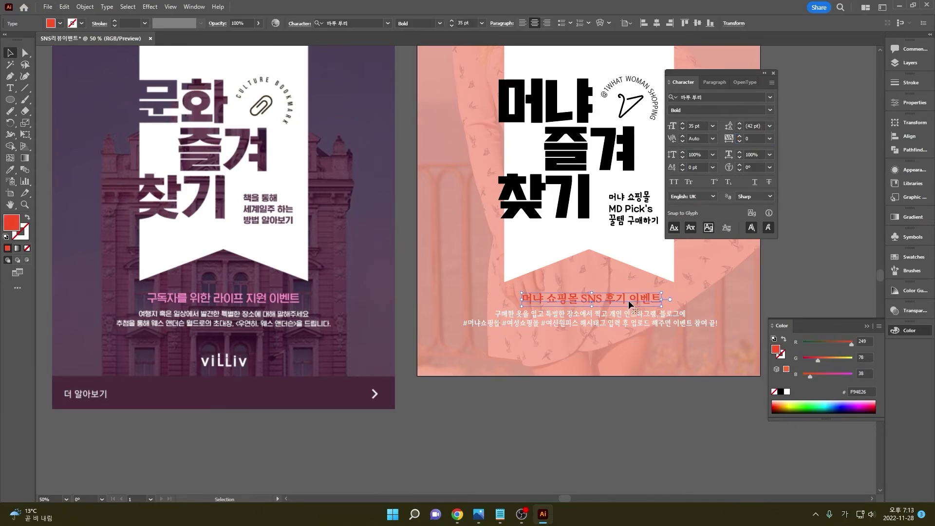
double_click(11, 222)
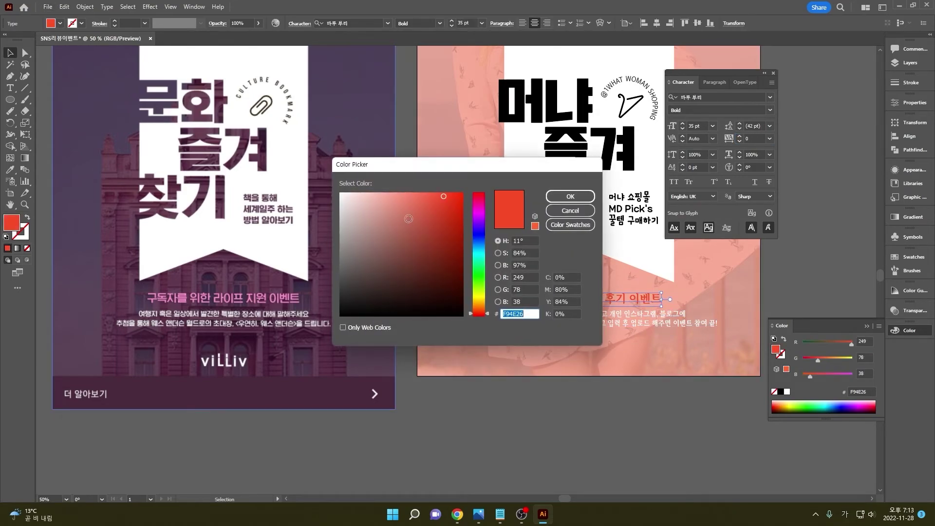
mouse_move(431, 202)
mouse_down()
mouse_move(438, 200)
mouse_move(439, 217)
mouse_up()
click(570, 196)
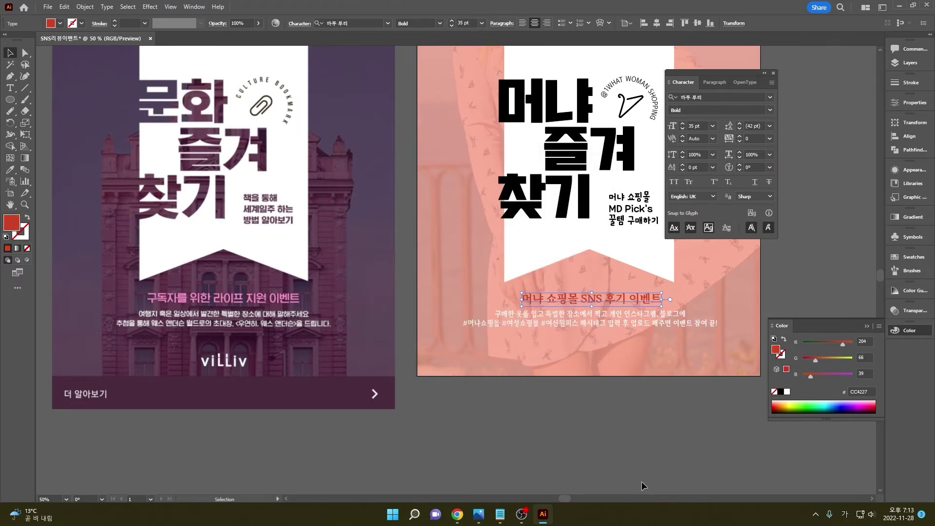
click(645, 487)
- Sample the salmon tint FCA38B from the overlay for the small "머냐 쇼핑몰 MD Pick's 꿀템 구매하기" text on the ribbon
drag(640, 364, 581, 423)
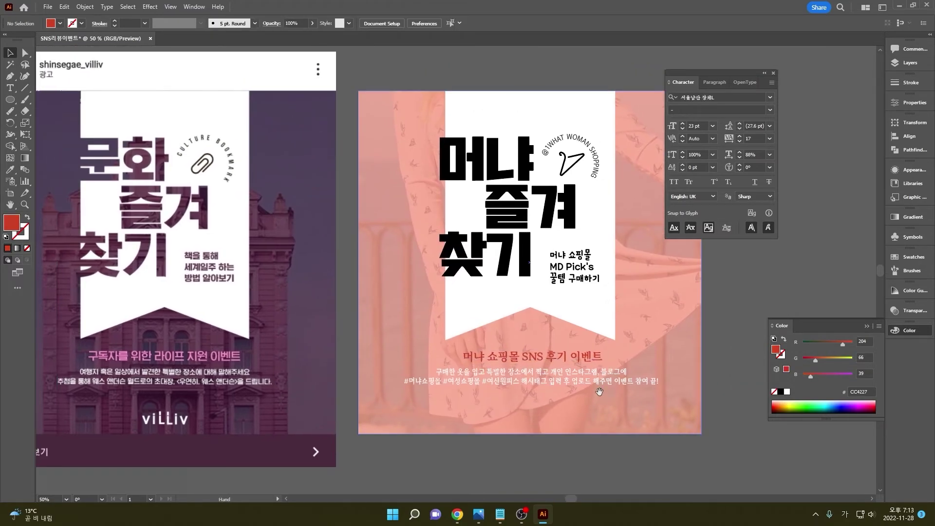
click(580, 278)
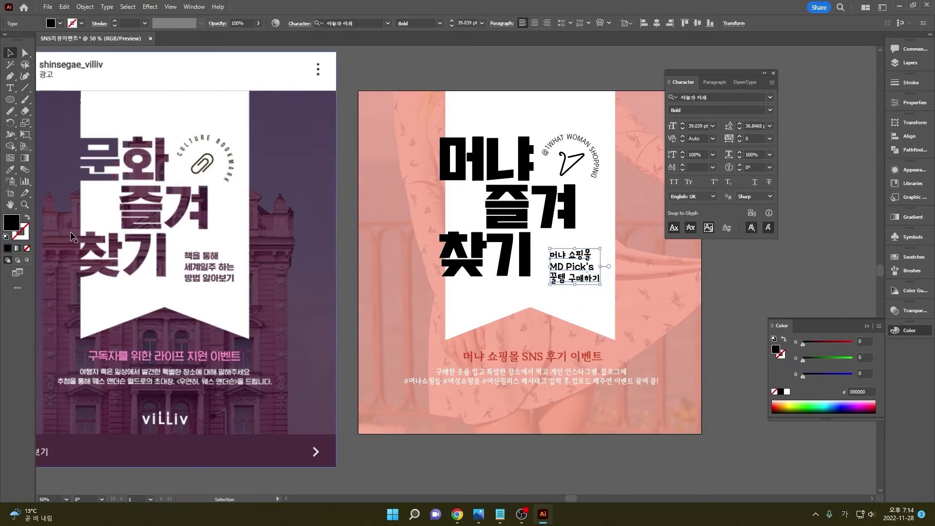
key(i)
click(689, 278)
click(691, 274)
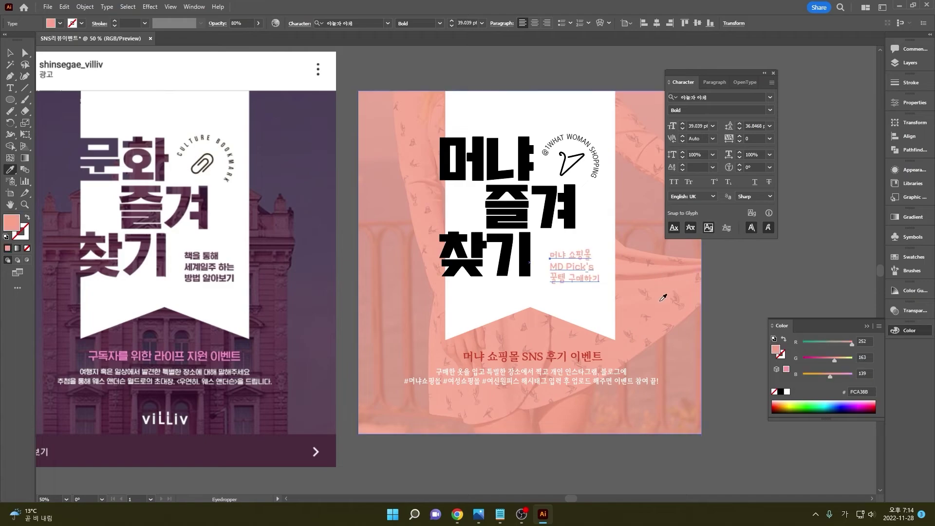
click(10, 52)
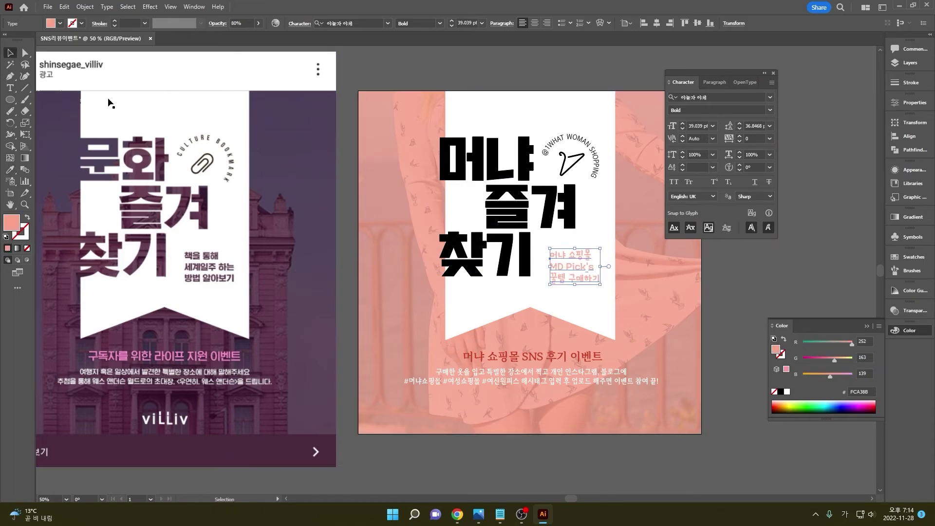
click(760, 285)
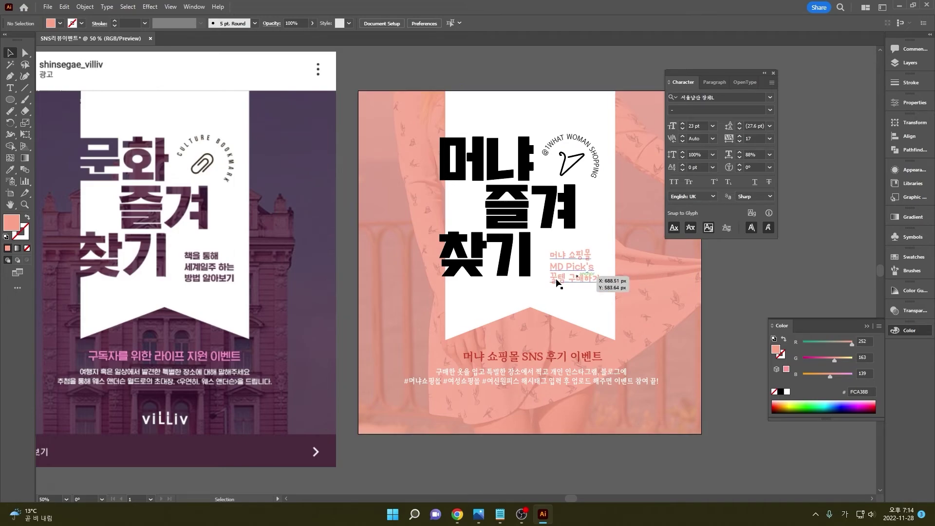
- Dock the floating Character panel group with the other panels and collapse the floating Color panel to clear the canvas
scroll(492, 338, left, 2)
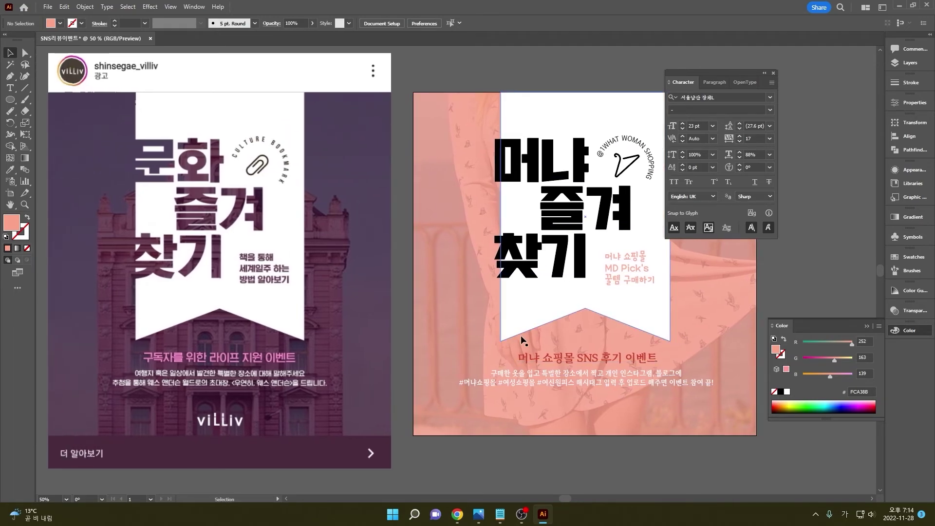
click(563, 269)
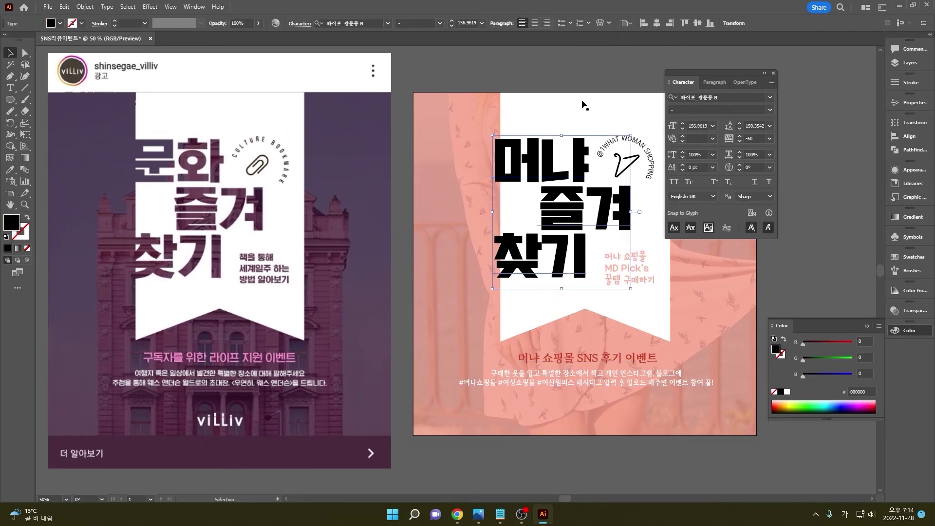
click(570, 122)
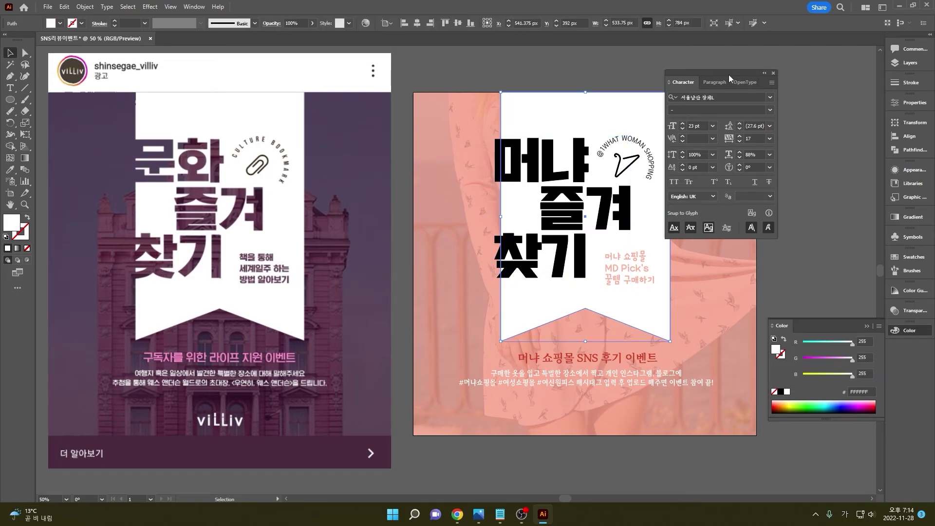
drag(720, 74, 907, 358)
click(867, 325)
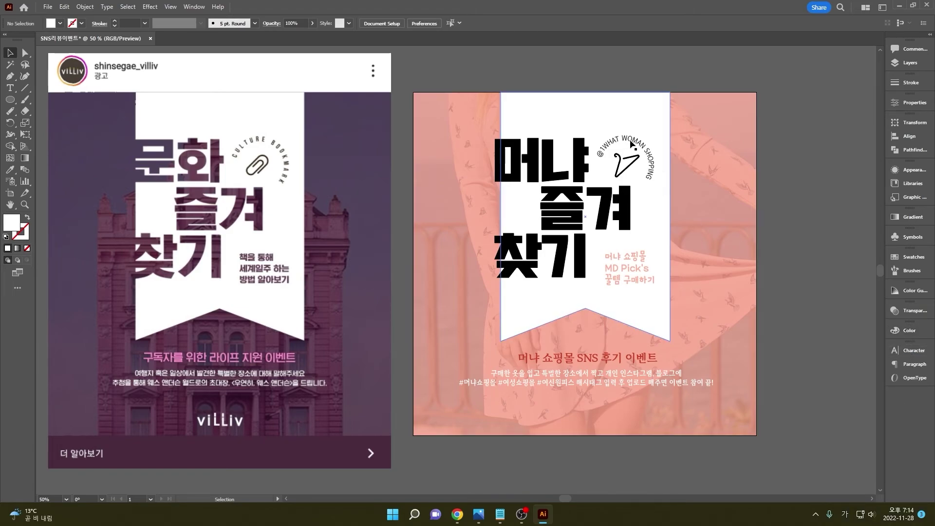
- Convert the headline "머냐 즐겨 찾기" on the ribbon to outlines
click(552, 157)
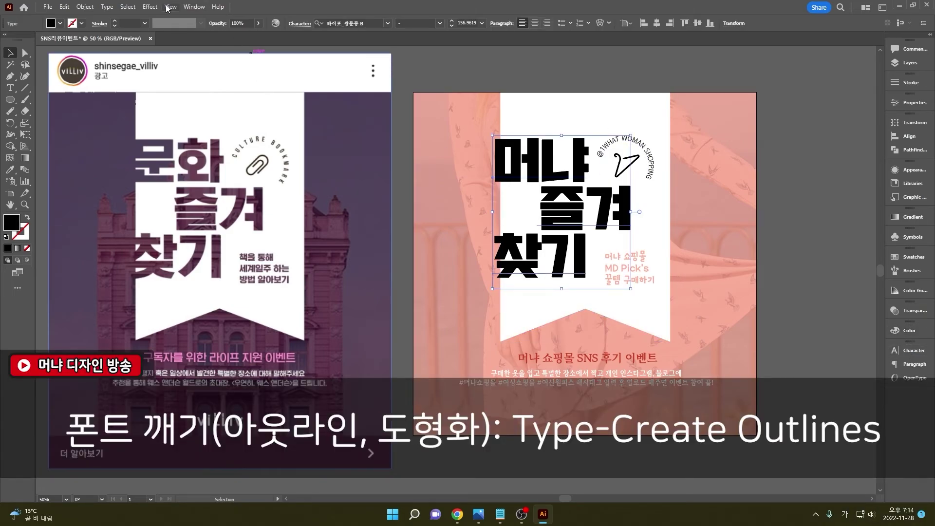
click(105, 7)
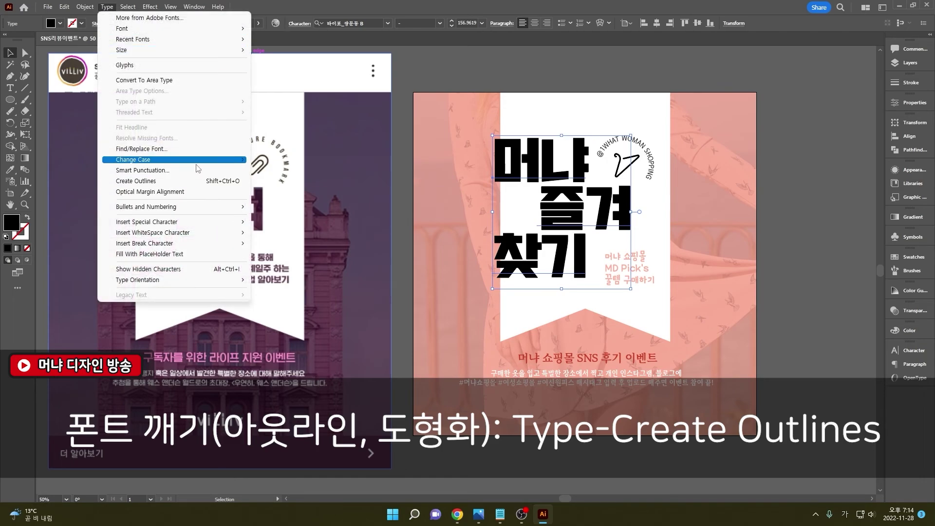
mouse_move(195, 164)
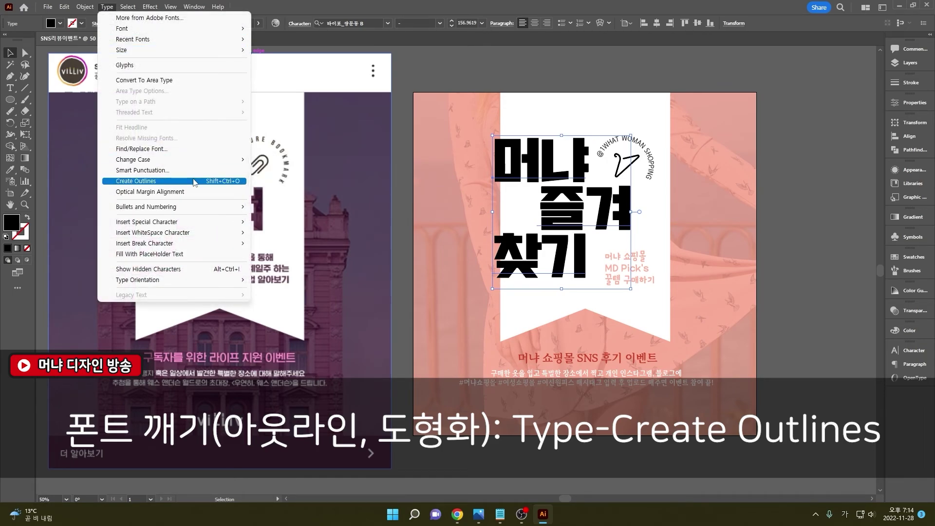
click(193, 181)
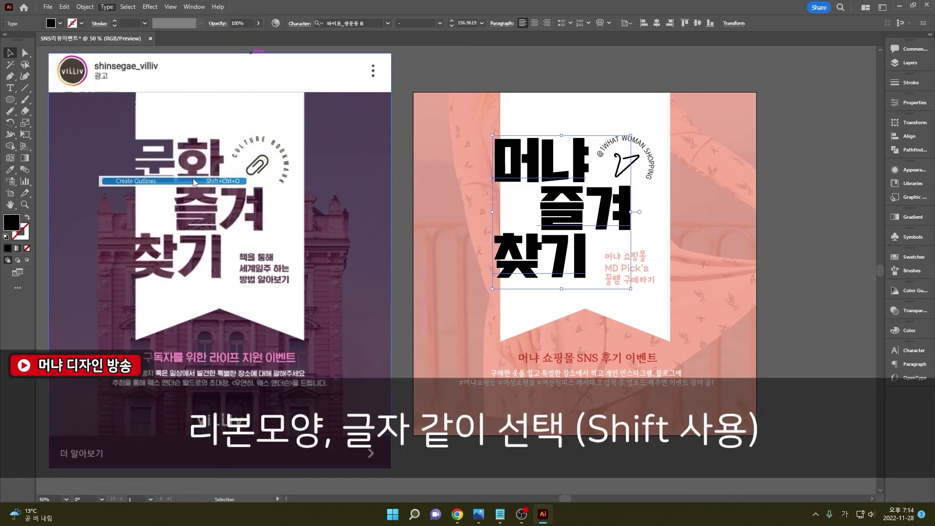
- Add the white ribbon to the outlined headline selection and cut the letters "머냐" out of it with the Shape Builder tool
shift+click(541, 112)
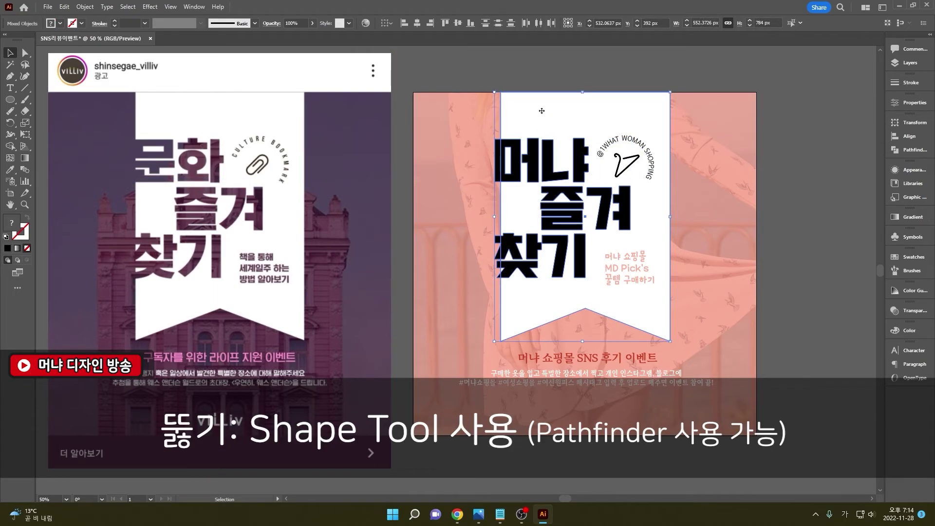
drag(9, 146, 56, 153)
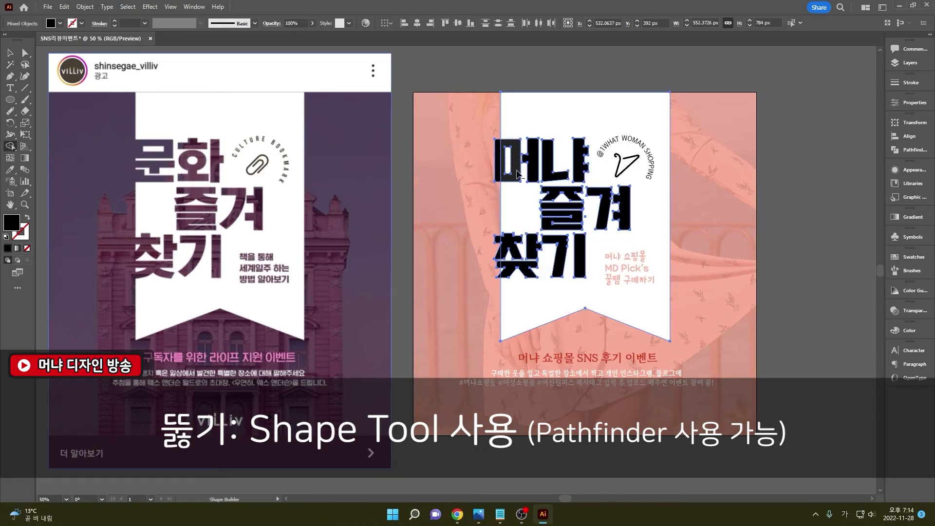
alt+click(517, 171)
alt+click(531, 161)
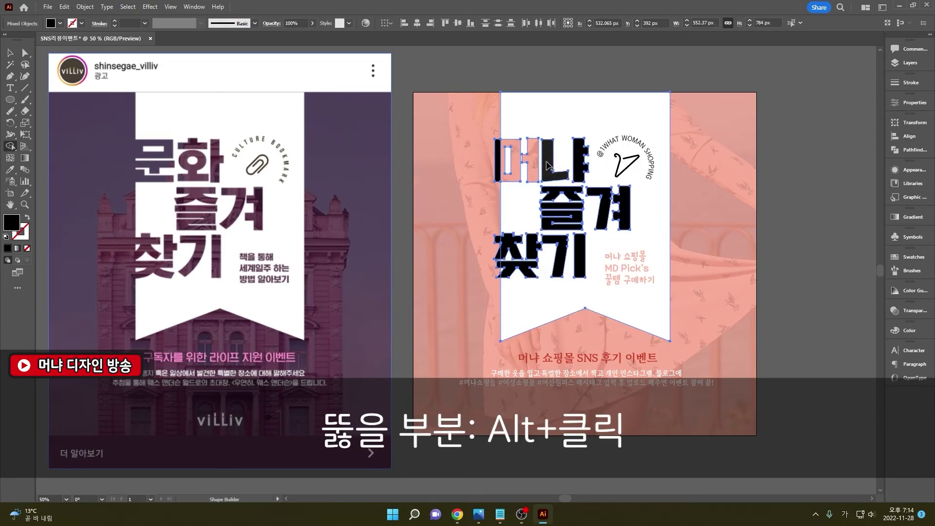
alt+click(547, 168)
alt+click(579, 171)
- Cut the letters "즐겨" of the headline's second line out of the white ribbon with Shape Builder
alt+click(560, 194)
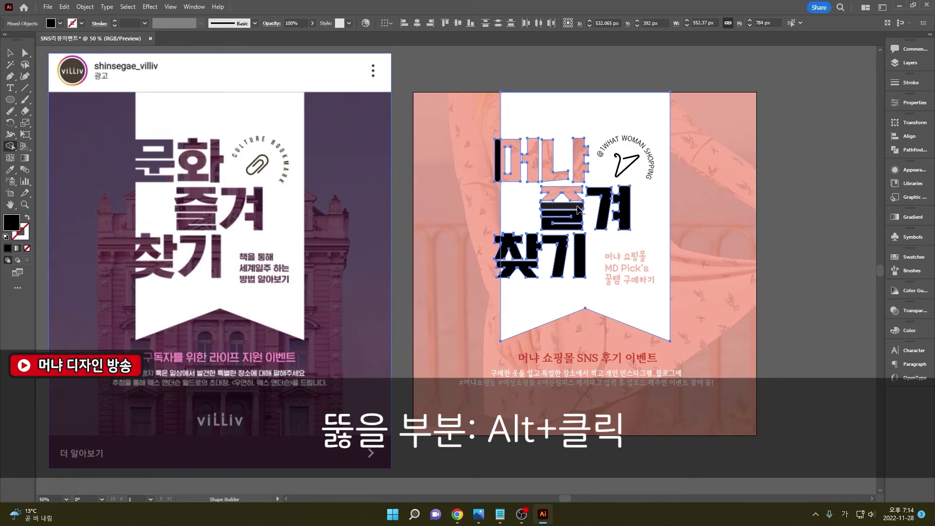
alt+click(559, 205)
alt+click(559, 220)
alt+click(604, 195)
alt+click(622, 207)
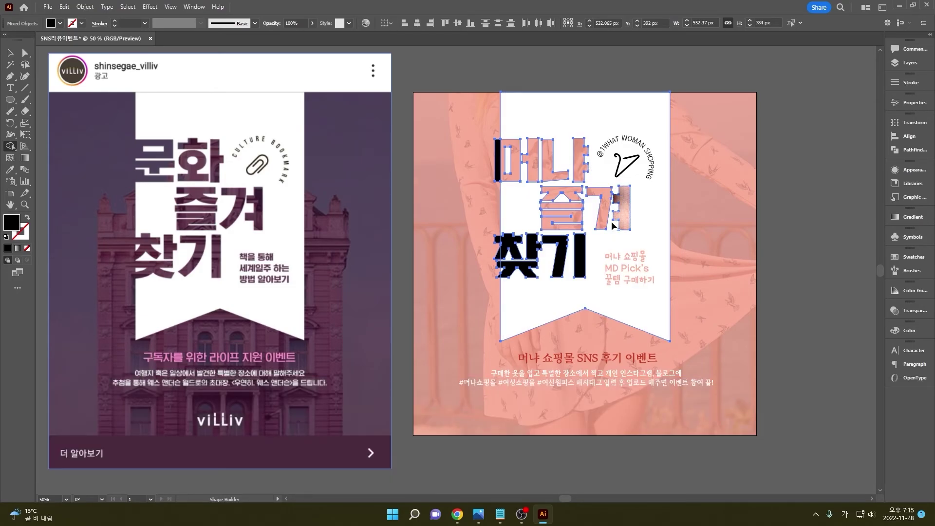
- Cut the letters "찾기" of the headline's third line out of the white ribbon with Shape Builder
alt+click(579, 256)
alt+click(562, 258)
alt+click(512, 243)
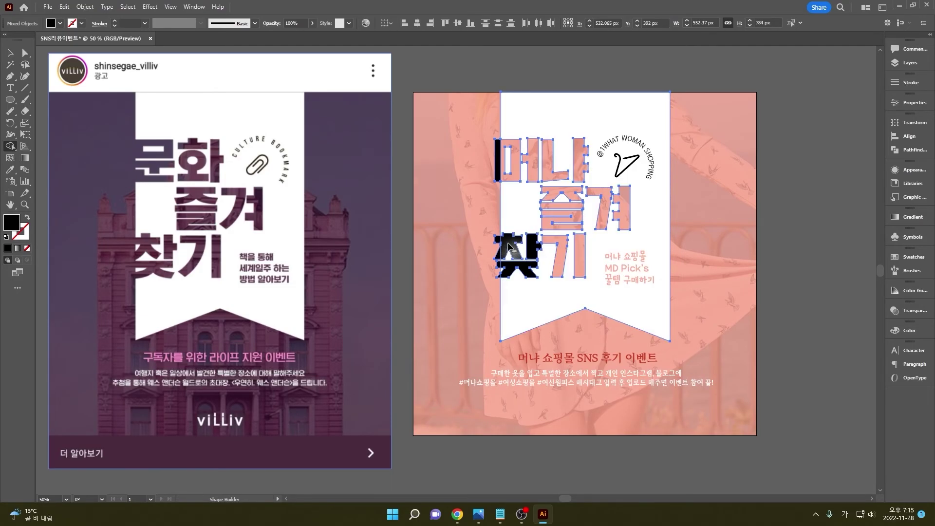
alt+click(506, 253)
alt+click(508, 270)
alt+click(533, 246)
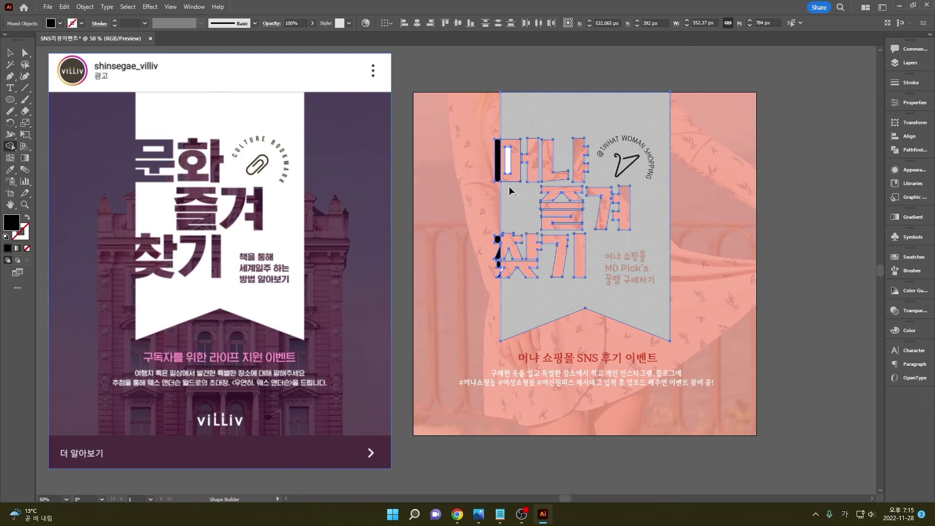
- Remove the leftover black letter pieces of "머" and "찾" that stick out past the ribbon's left edge, and deselect the artwork
alt+click(498, 161)
alt+click(503, 258)
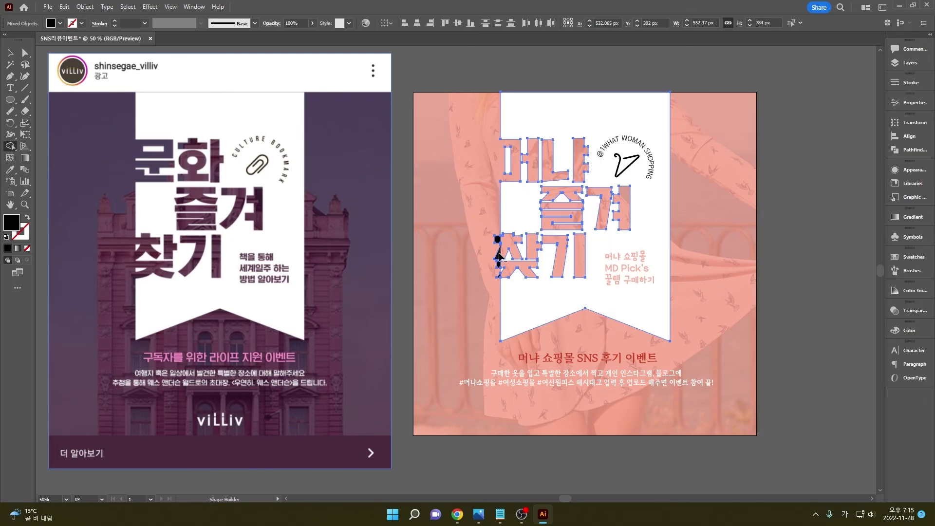
alt+click(499, 266)
key(ctrl+z)
alt+scroll(498, 273, up, 5)
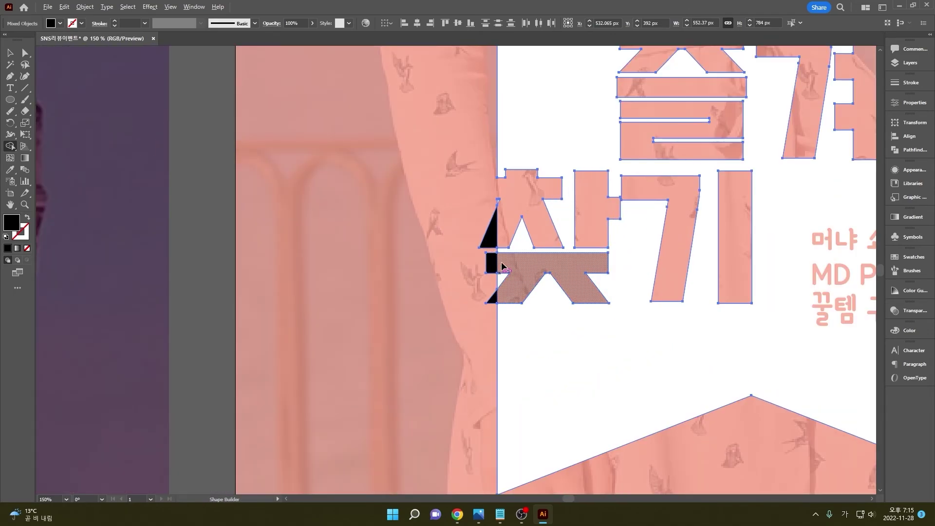
alt+click(487, 233)
alt+click(485, 292)
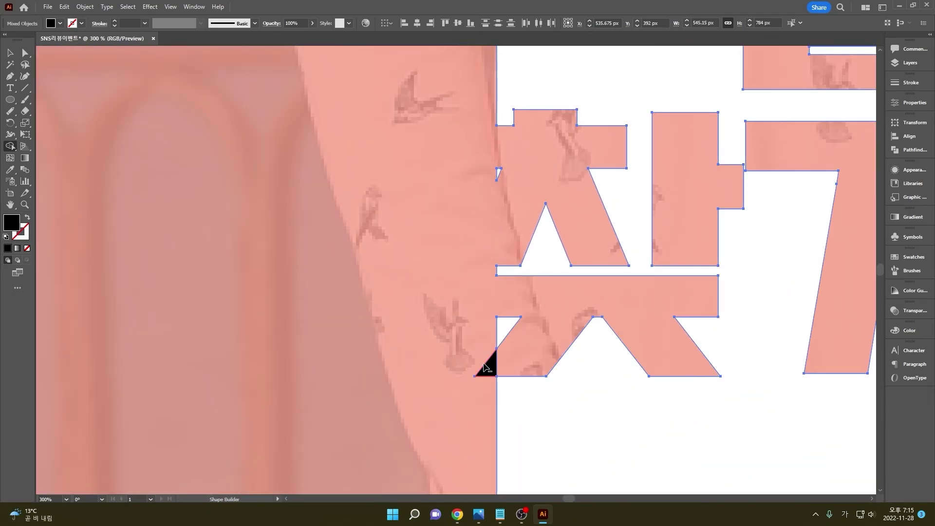
alt+click(489, 370)
alt+scroll(489, 373, down, 8)
alt+scroll(405, 274, up, 3)
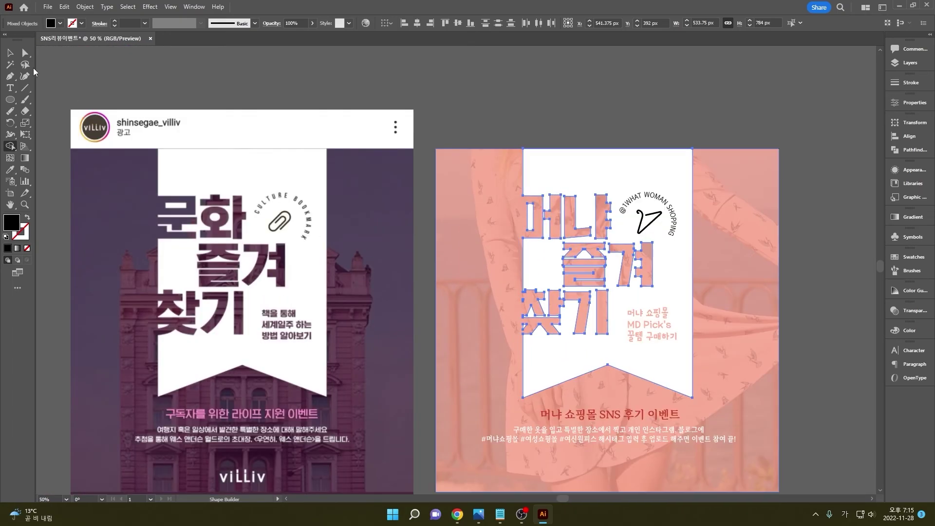
key(ctrl+shift+a)
click(10, 52)
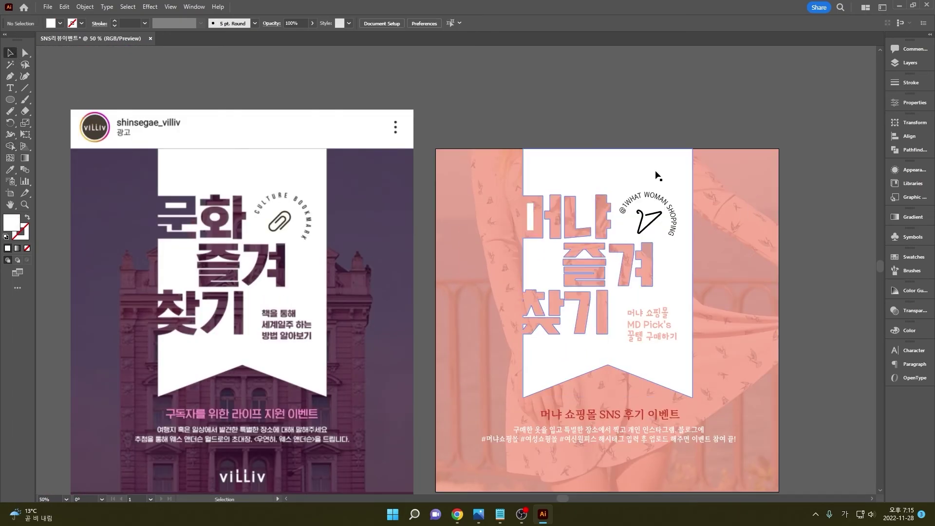
alt+scroll(652, 160, down, 1)
alt+scroll(773, 309, up, 1)
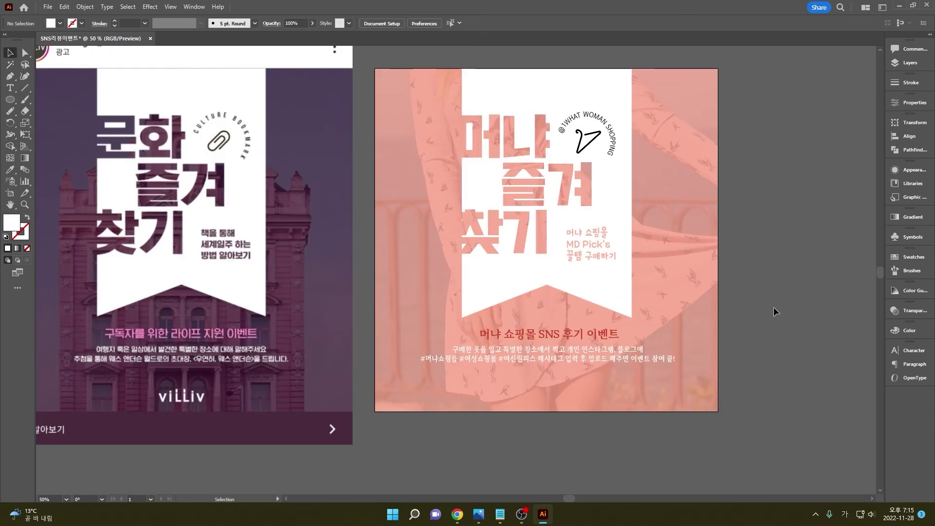
drag(696, 249, 724, 257)
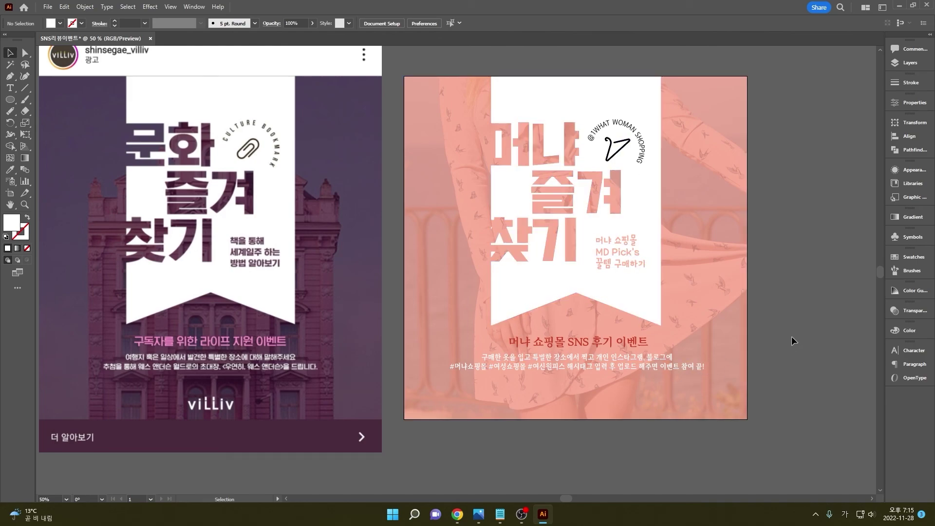
scroll(659, 339, down, 1)
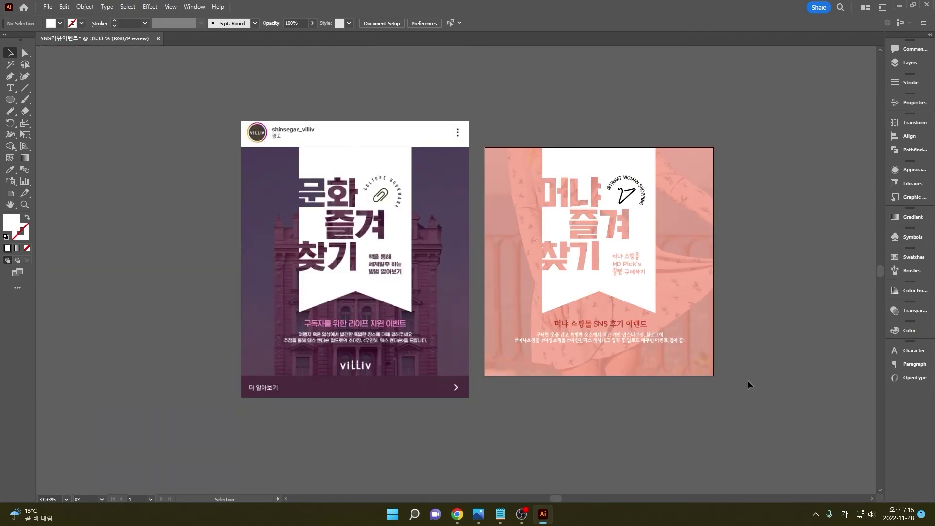
drag(478, 101, 478, 101)
click(480, 106)
- Export the artwork to the desktop as JPEG file "SNS리뷰이벤트" with Use Artboards enabled
click(47, 7)
mouse_move(126, 222)
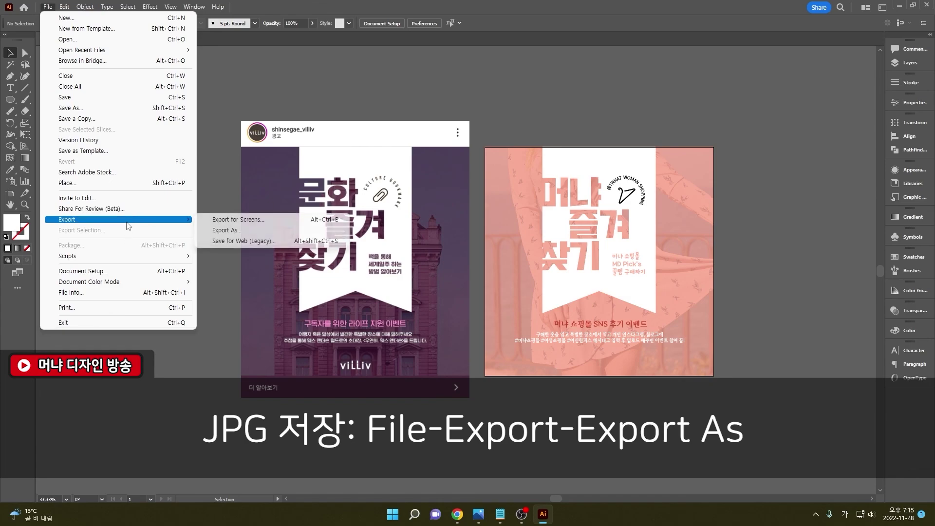
click(290, 230)
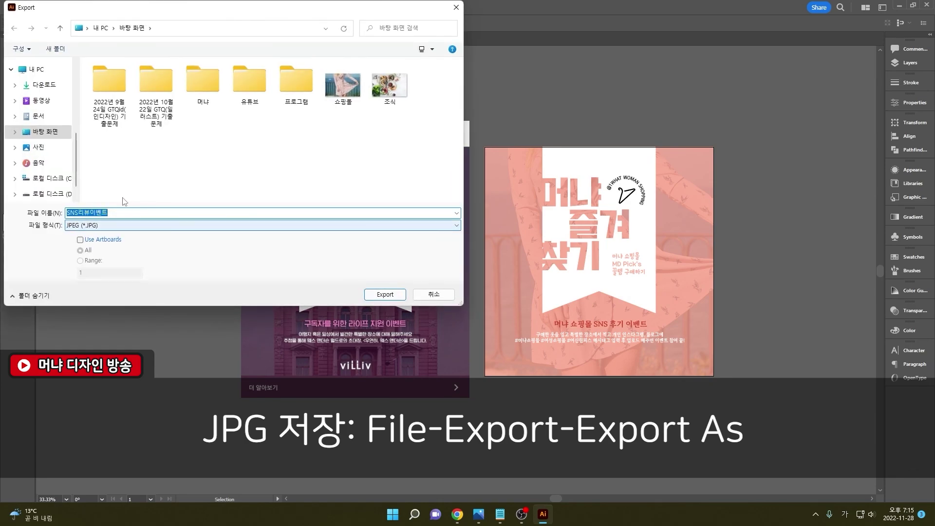
click(102, 225)
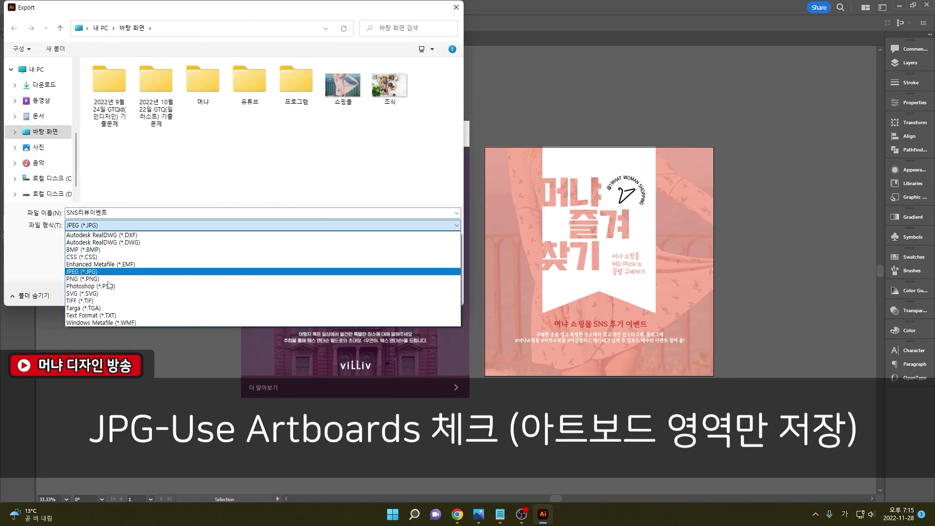
click(109, 272)
click(388, 297)
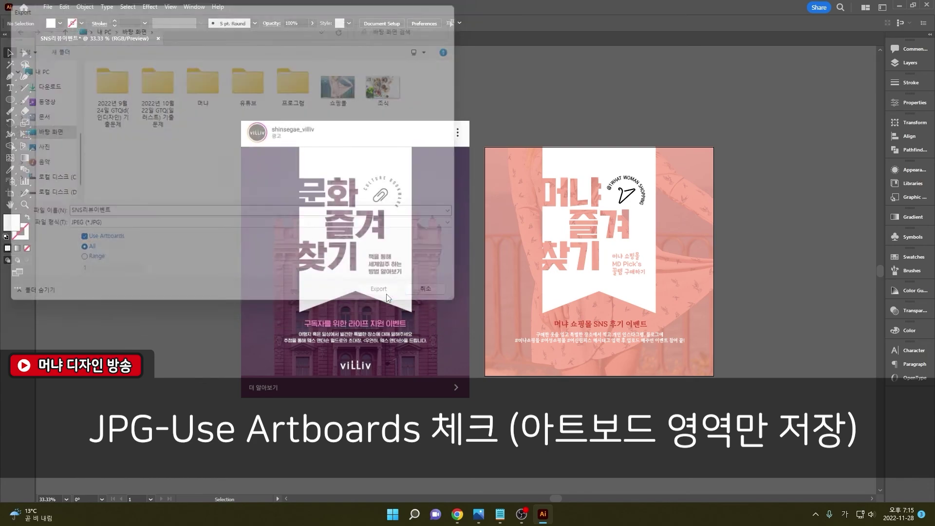
- Complete the JPEG export in RGB with Maximum quality 10 and Screen (72 ppi) resolution
click(488, 262)
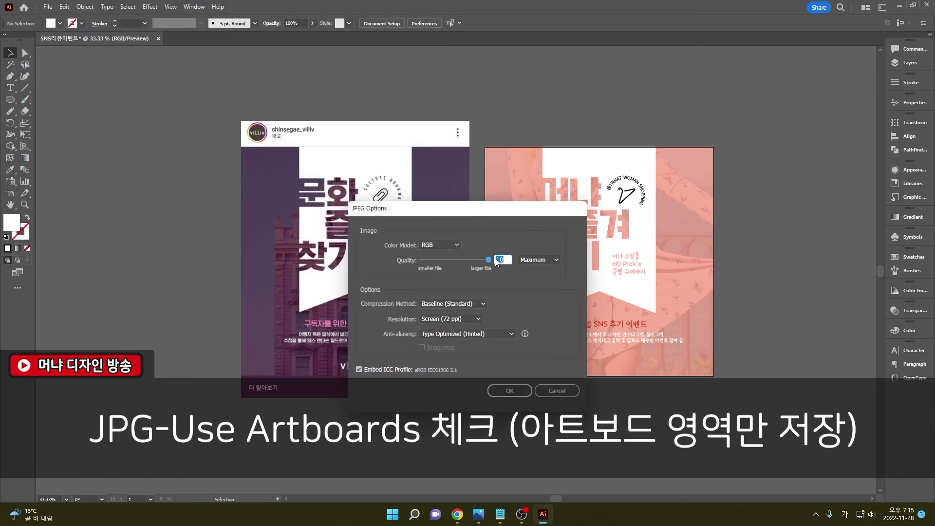
click(477, 319)
click(478, 319)
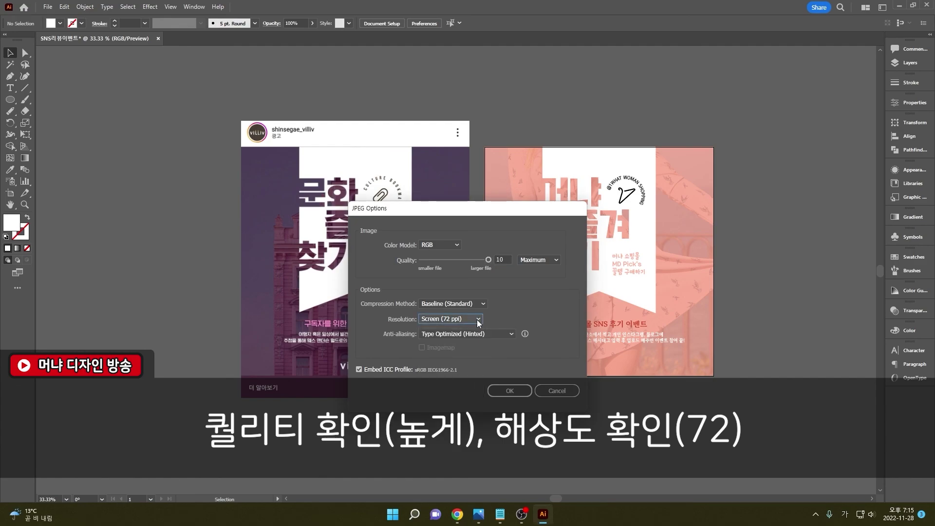
click(522, 394)
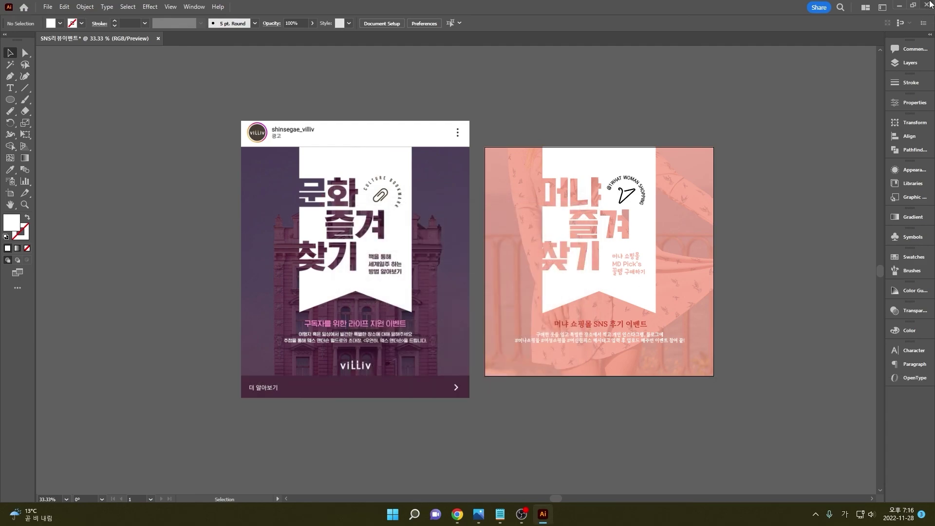
- Minimise the open windows, open the exported "SNS리뷰이벤트-01.jpg" from the desktop to check it, and close the viewer
click(899, 6)
click(885, 9)
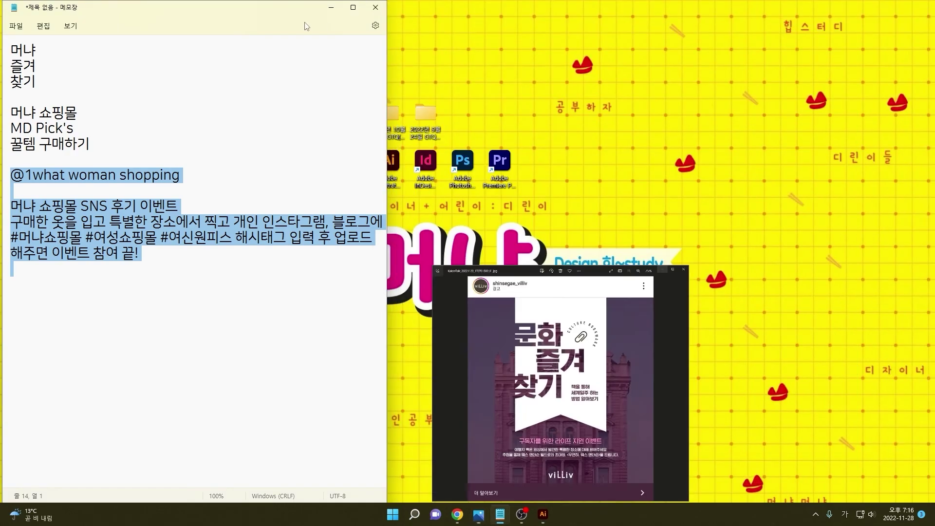
click(332, 8)
double_click(54, 214)
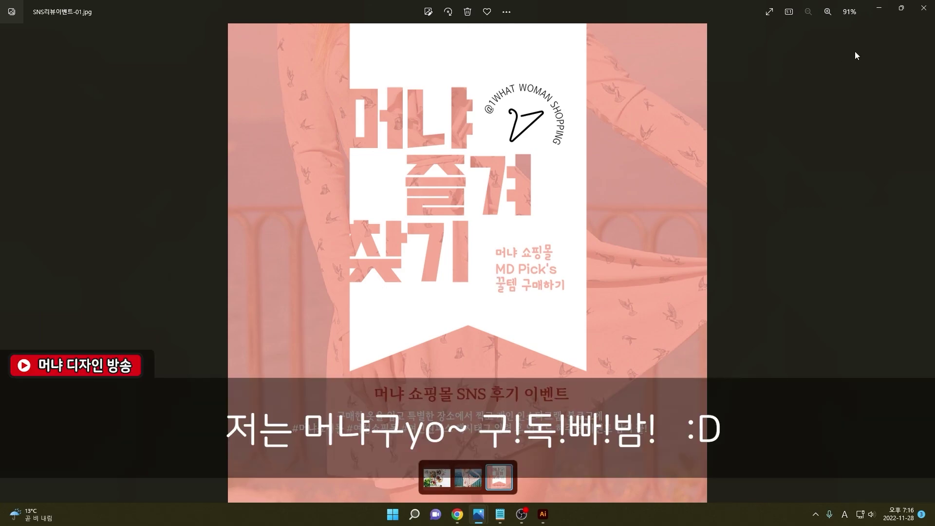
click(923, 8)
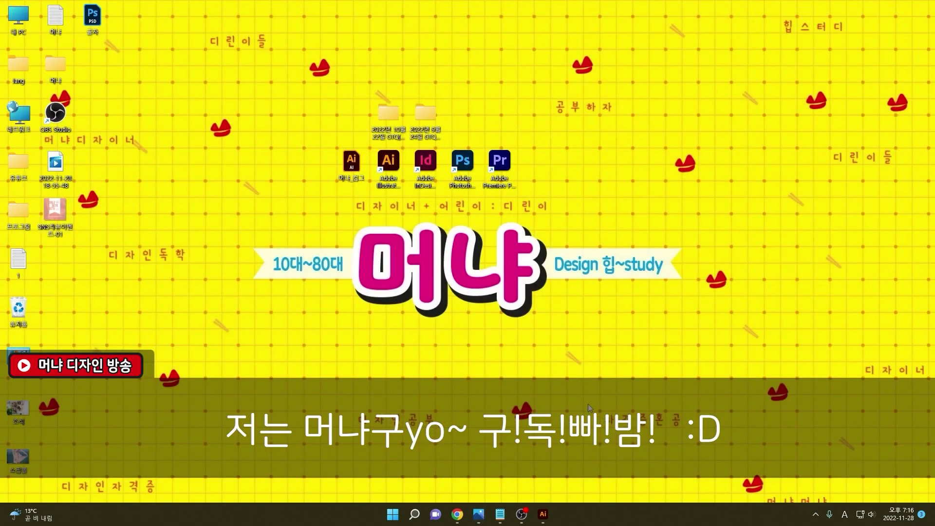